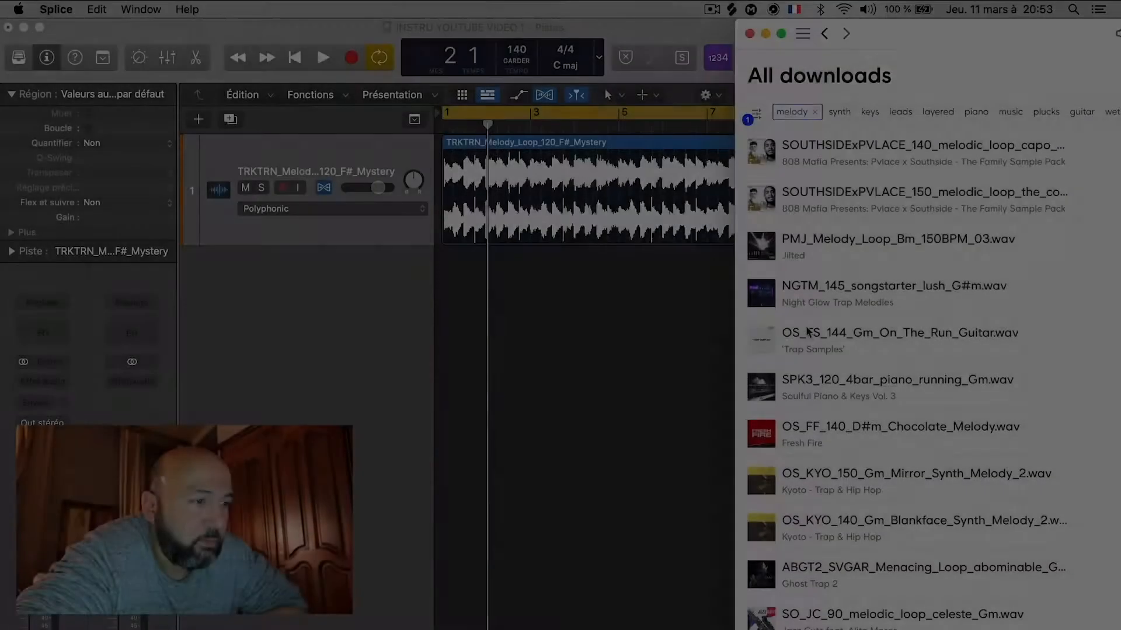
# Preview the SPK3_120_4bar_piano_running_Gm, OS_KYO_150_Gm_Mirror_Synth_Melody_2 and OS_KYO_140_Gm_Blankface_Synth_Melody_2 loops.
pyautogui.scroll(-1, 808, 336)
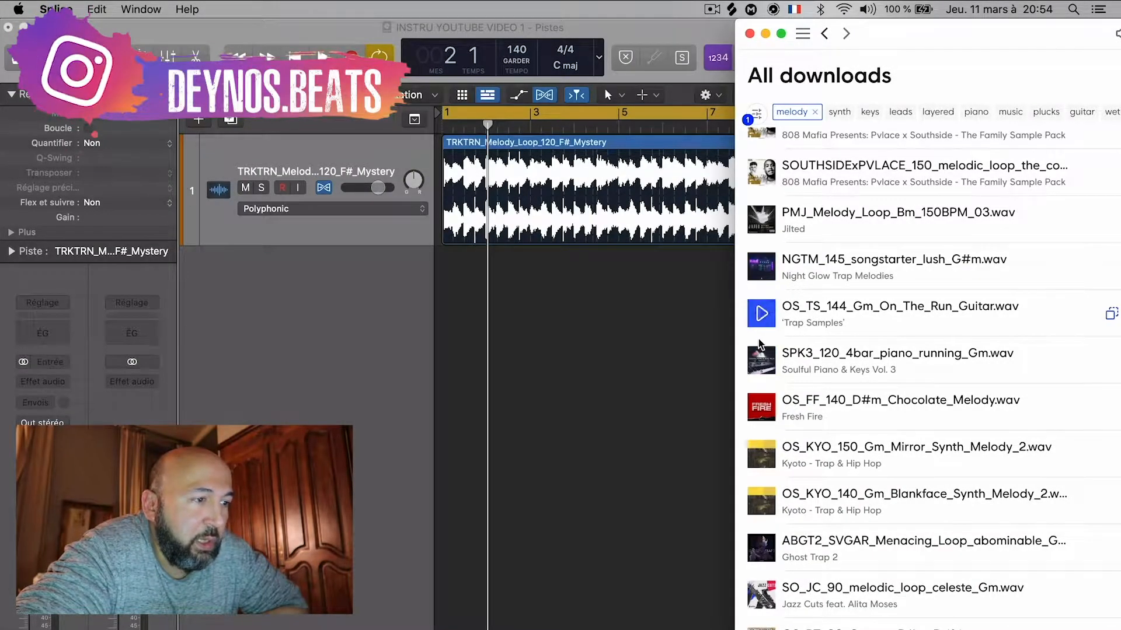
pyautogui.click(762, 362)
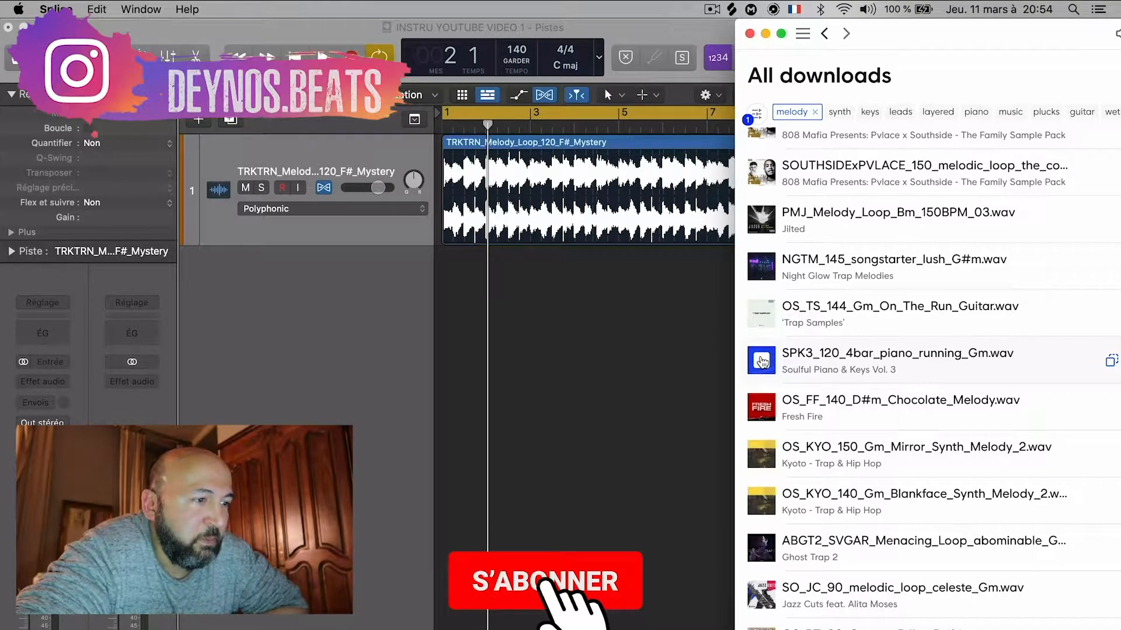
pyautogui.scroll(-3, 762, 361)
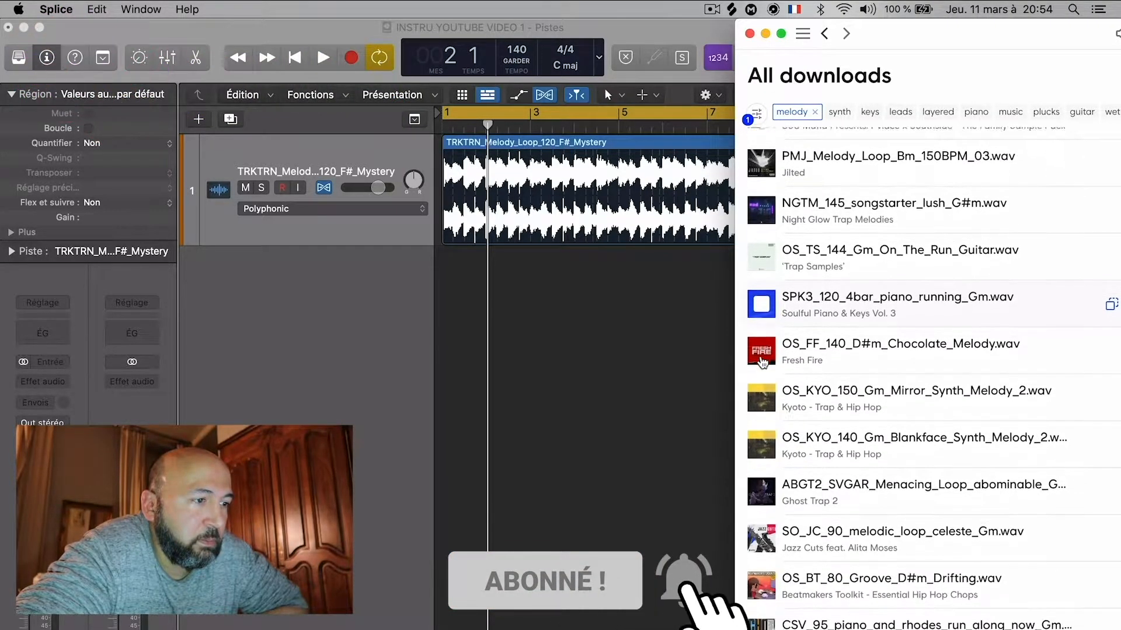
pyautogui.scroll(-1, 761, 340)
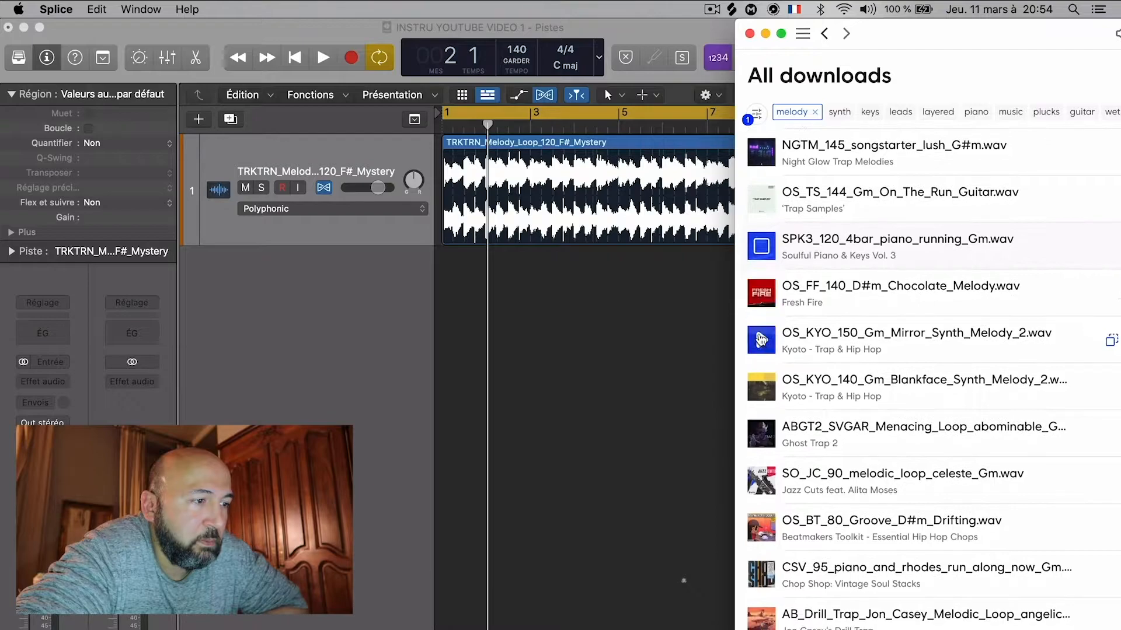
pyautogui.click(761, 340)
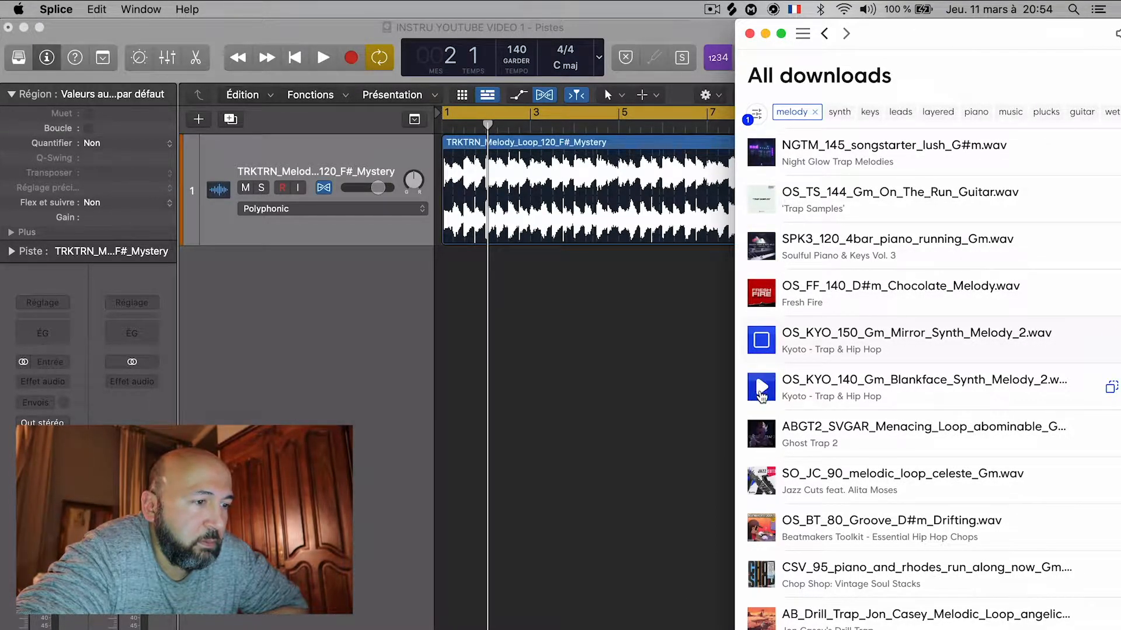
pyautogui.click(762, 395)
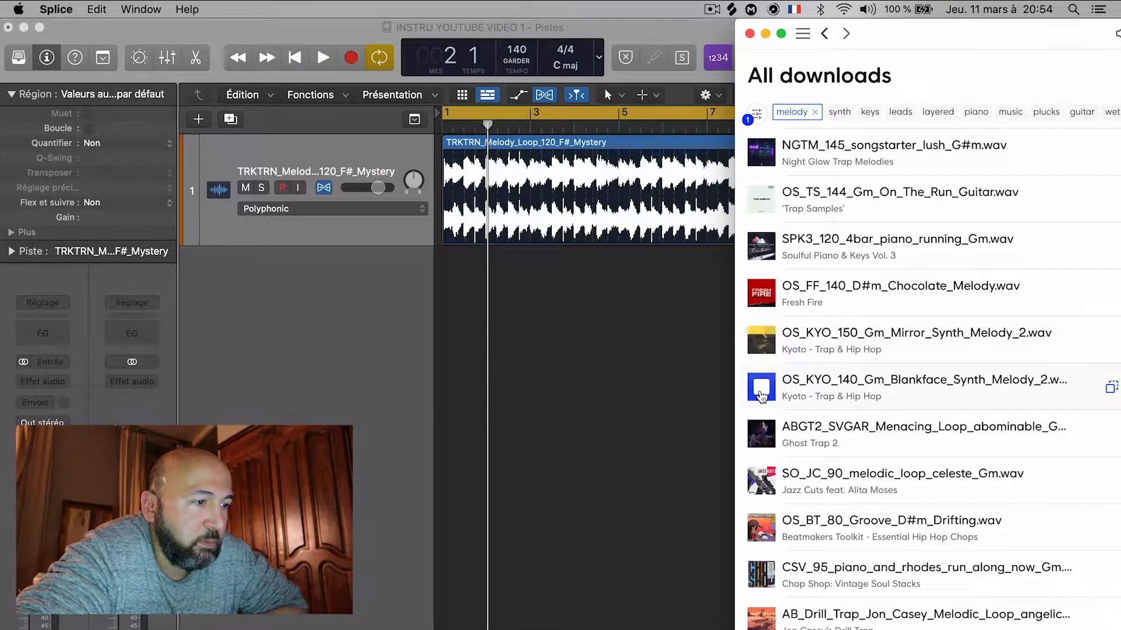
pyautogui.scroll(-2, 763, 428)
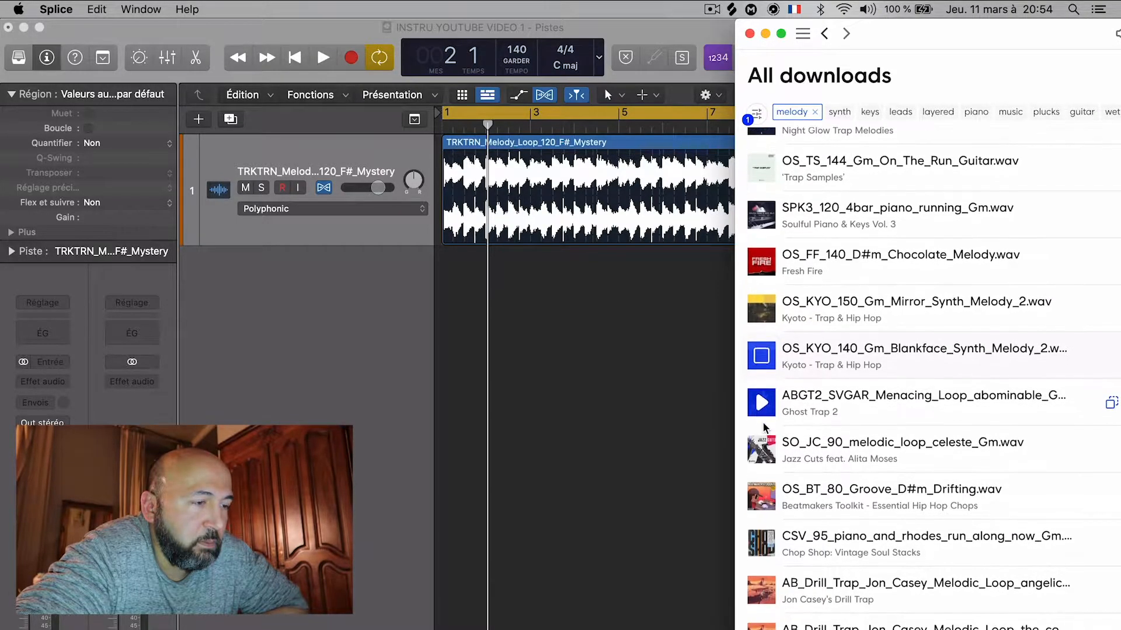
# Preview the X10_PFTB_150_kalimba_big_wins_F#m and OS_FD_90_F#m_Grind_Melody loops and stop playback.
pyautogui.scroll(-3, 763, 428)
pyautogui.scroll(-10, 764, 428)
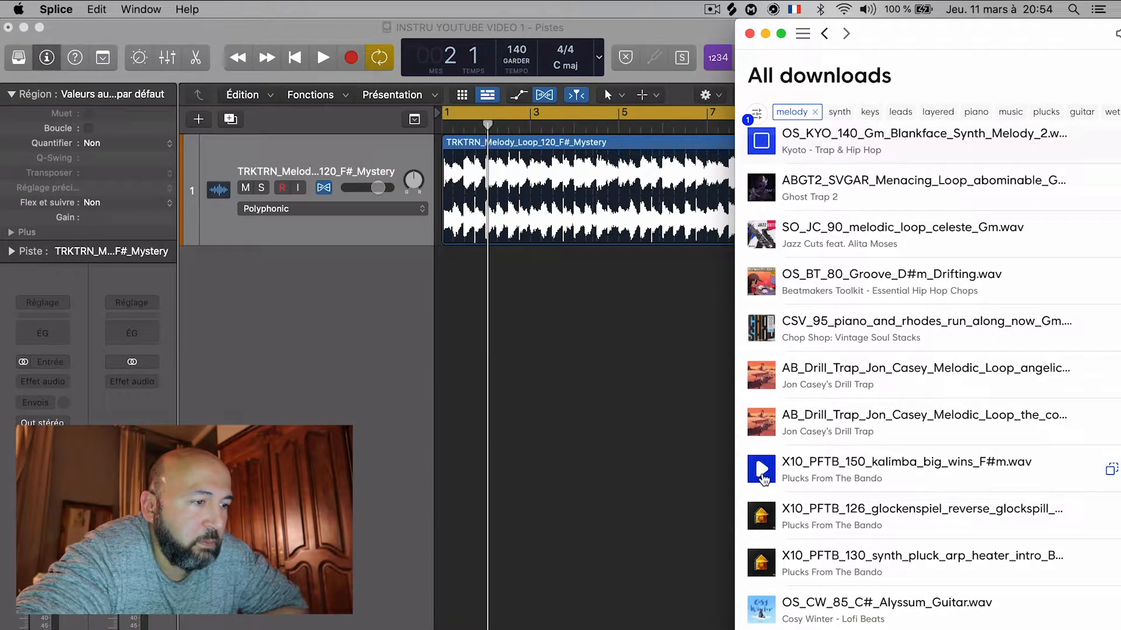
pyautogui.click(763, 477)
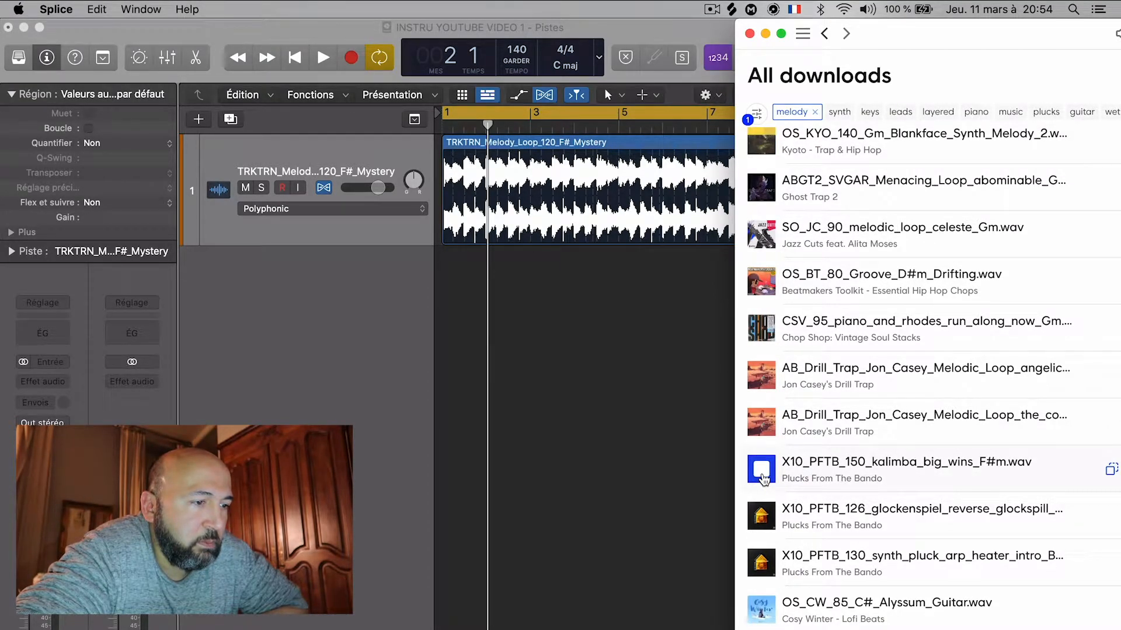
pyautogui.scroll(-10, 764, 477)
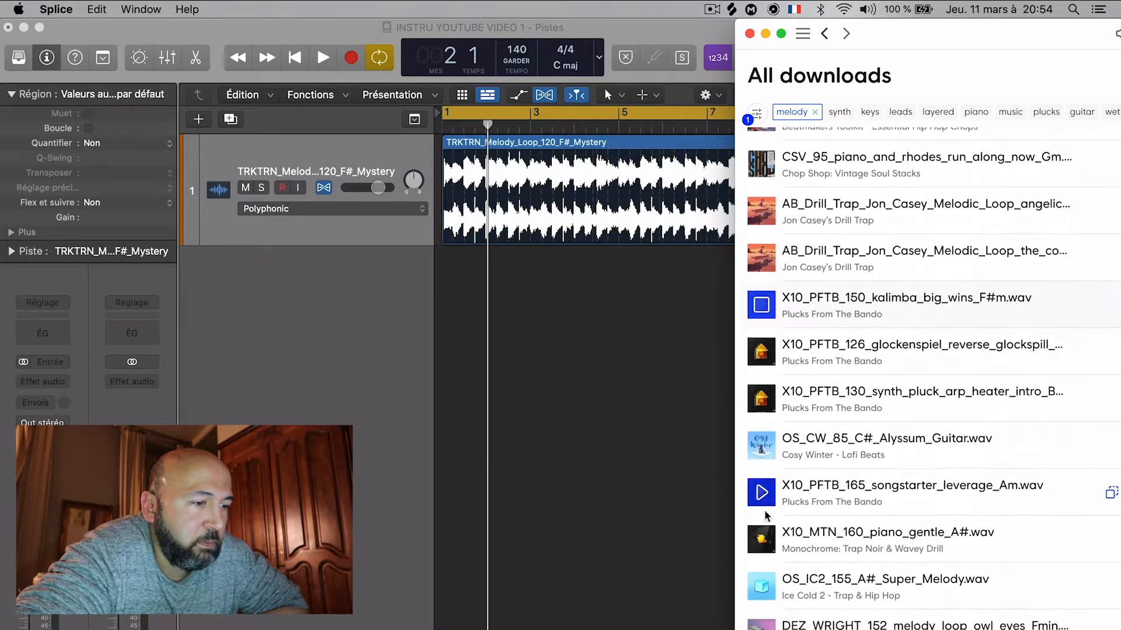
pyautogui.scroll(-9, 773, 451)
pyautogui.click(760, 525)
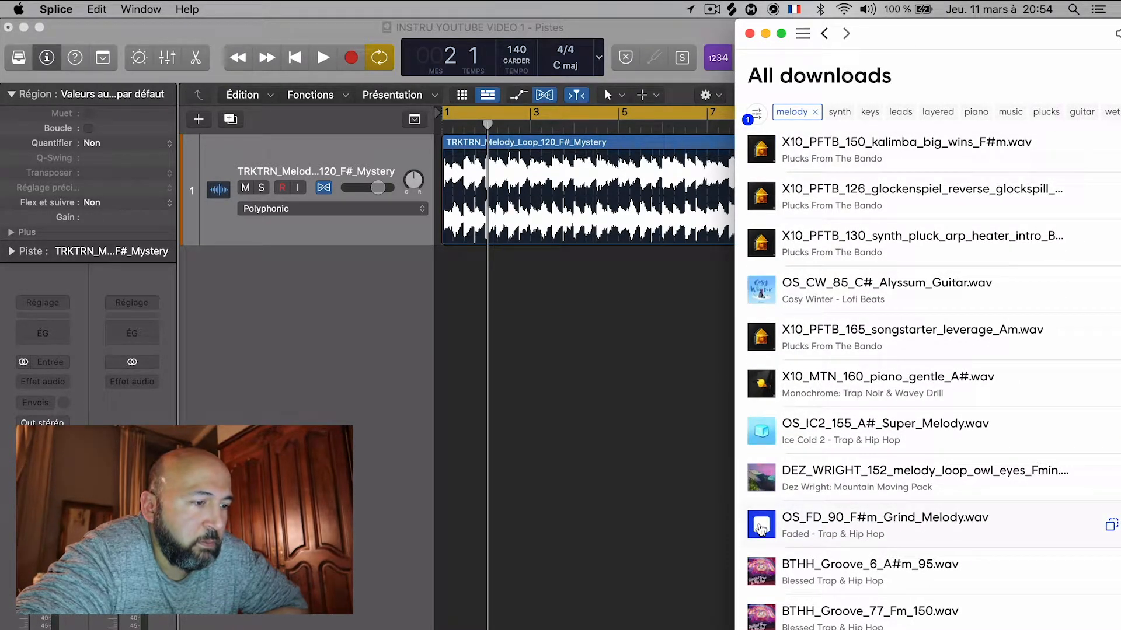
pyautogui.scroll(-3, 767, 494)
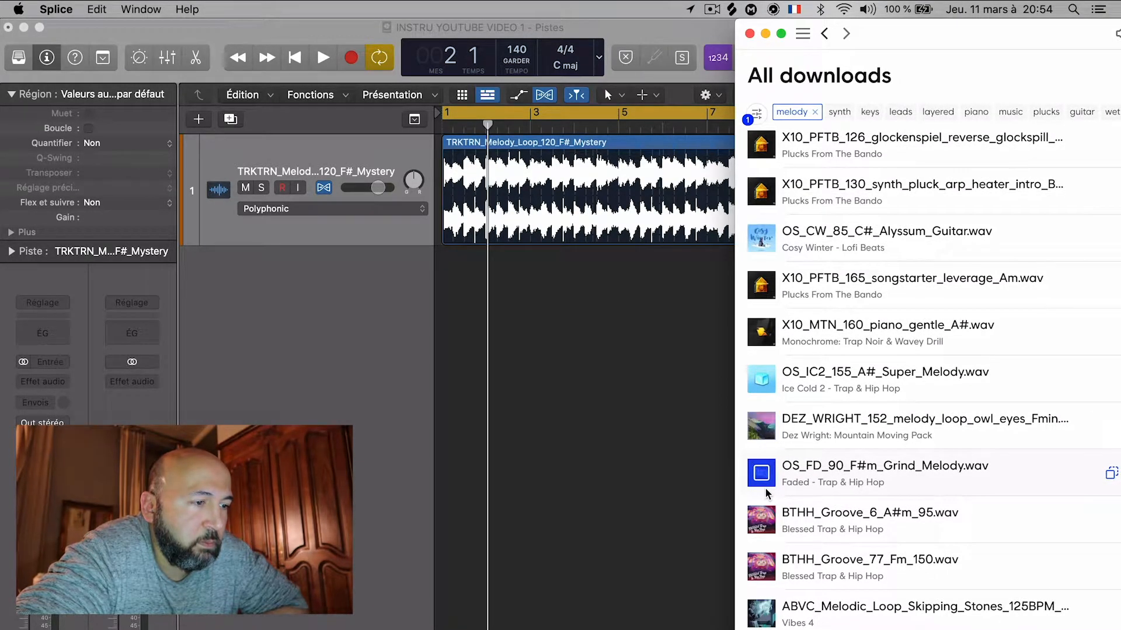
pyautogui.scroll(-15, 760, 461)
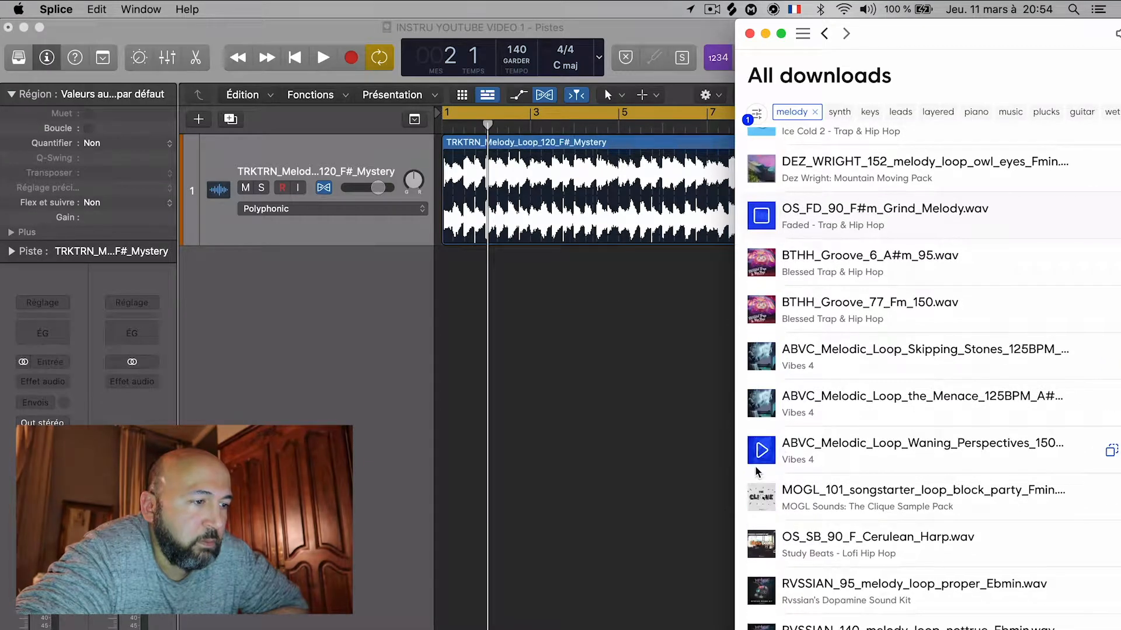
pyautogui.click(760, 217)
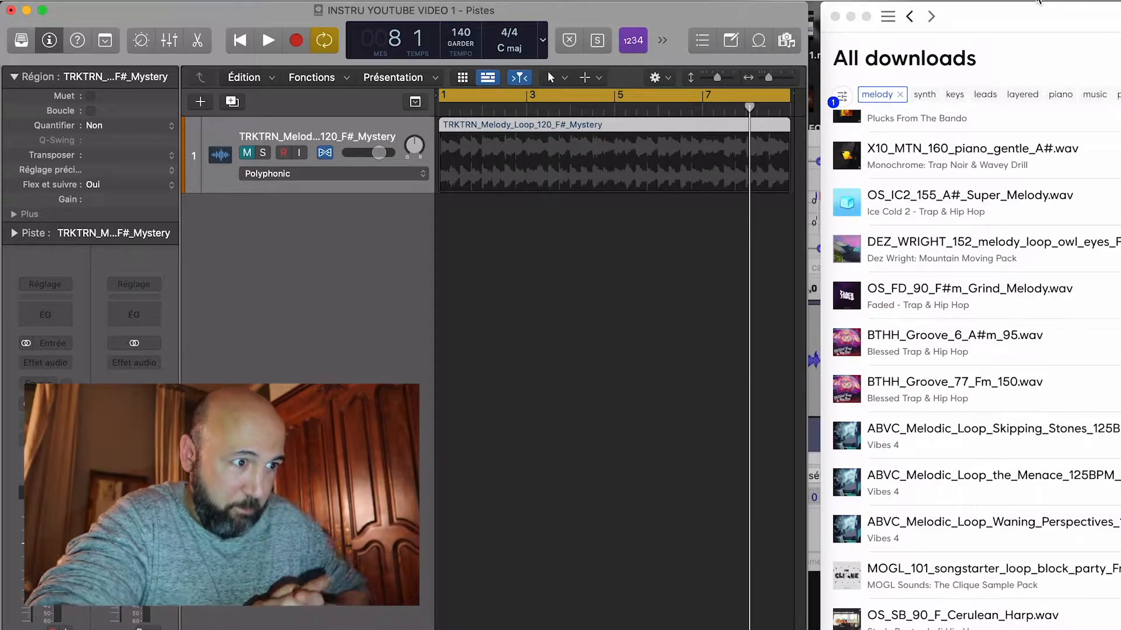
# Arrange the project and sample library windows side by side with the downloaded melody list fully in view.
pyautogui.moveTo(973, 13); pyautogui.dragTo(964, 14)
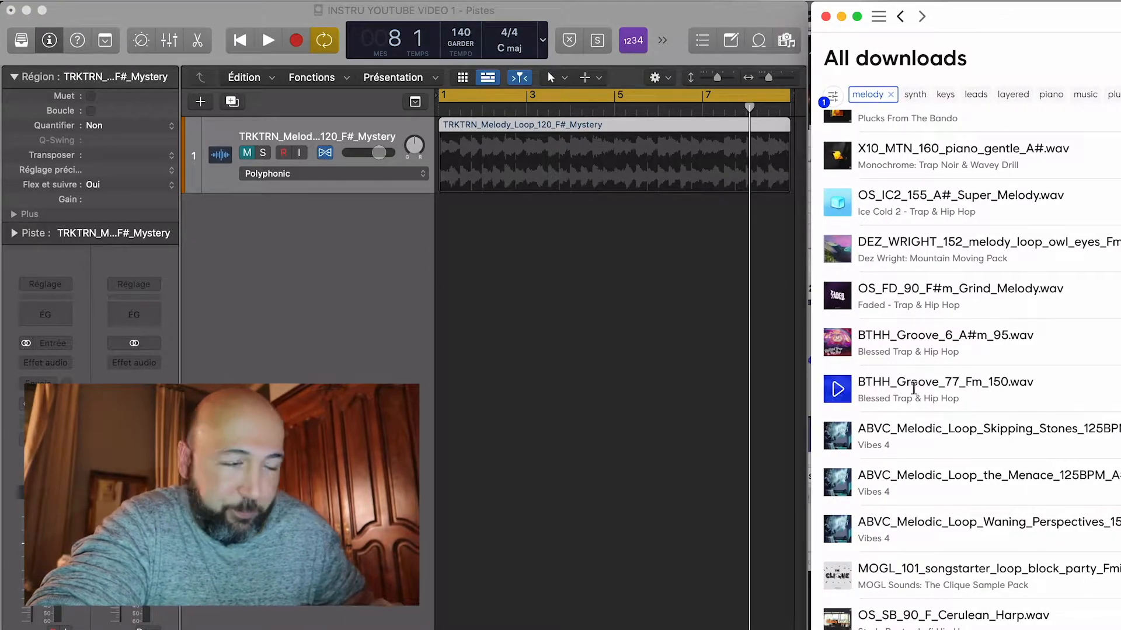
pyautogui.scroll(-2, 882, 362)
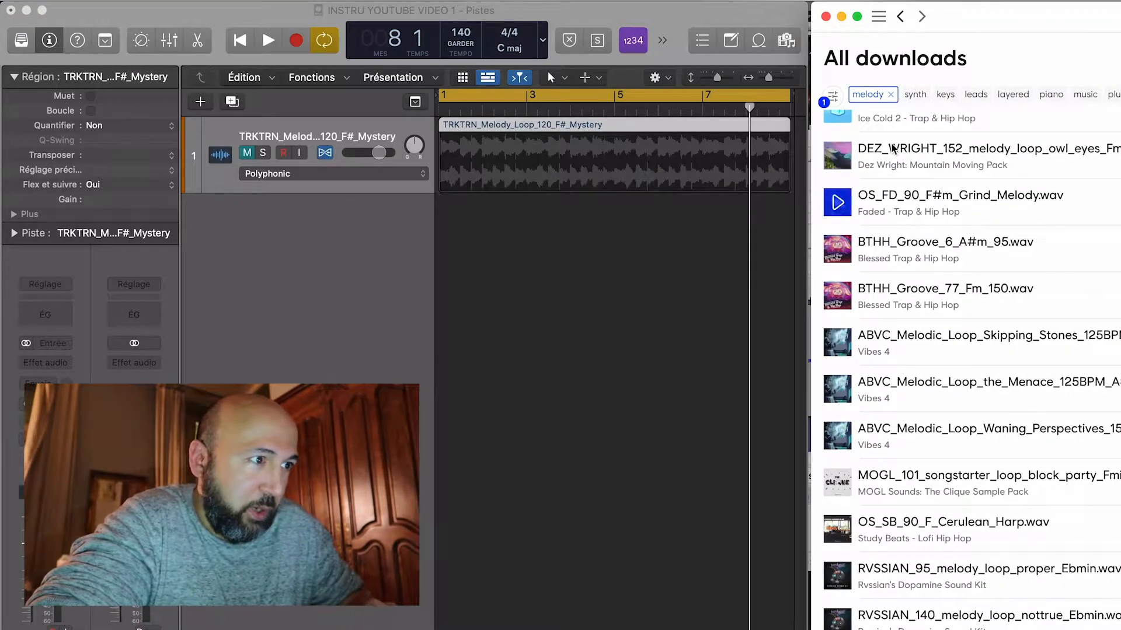
pyautogui.moveTo(767, 15); pyautogui.dragTo(652, 2)
pyautogui.moveTo(963, 15); pyautogui.dragTo(847, 14)
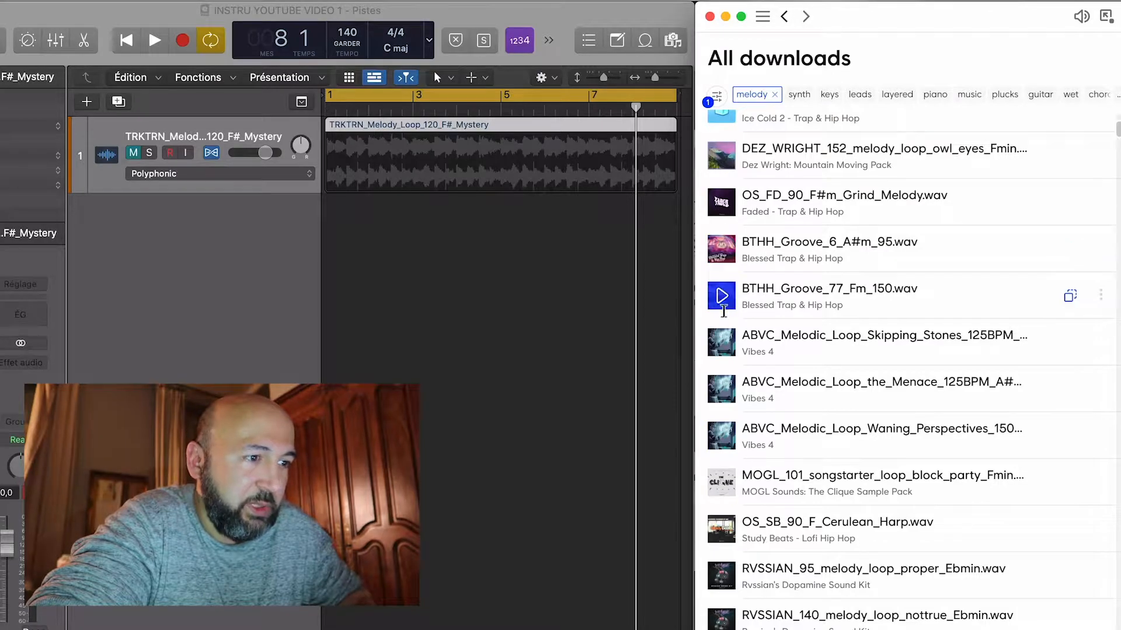
# Preview the ABVC Skipping Stones, BTHH_Groove_77_Fm_150, MOGL_101 block party and RVSSIAN_140_melody_loop_nottrue_Ebmin loops.
pyautogui.click(722, 346)
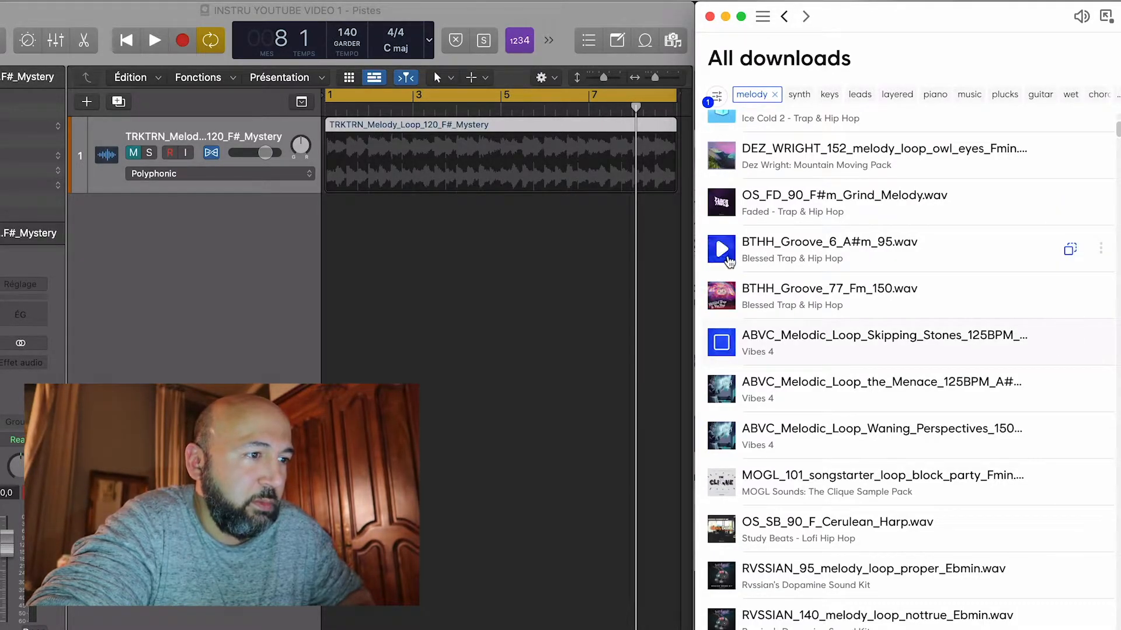
pyautogui.click(727, 306)
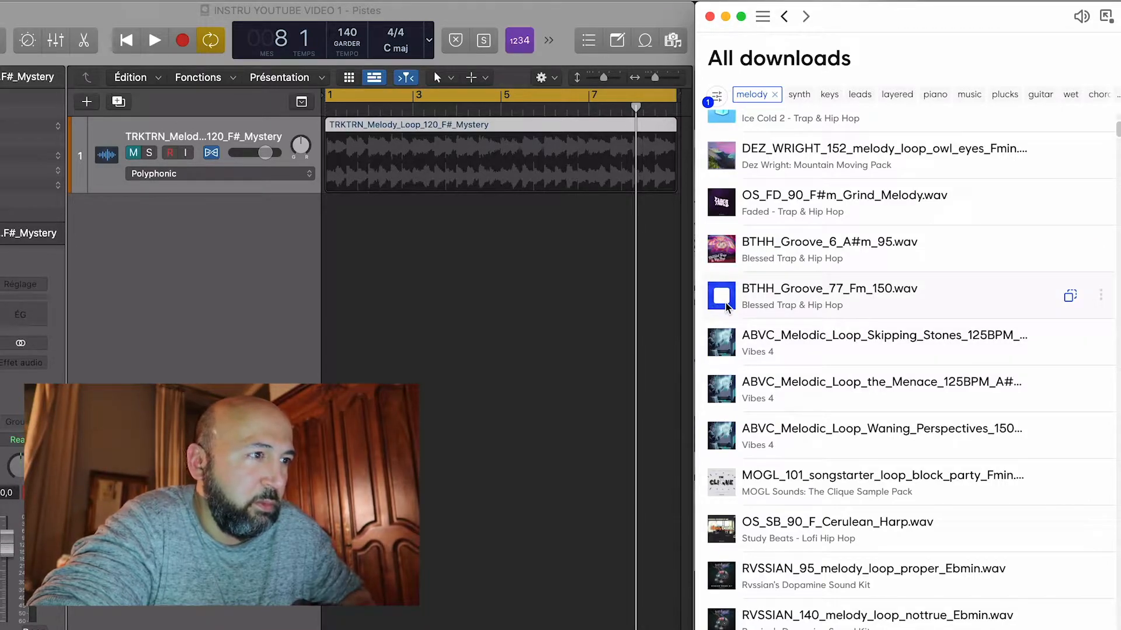
pyautogui.click(722, 342)
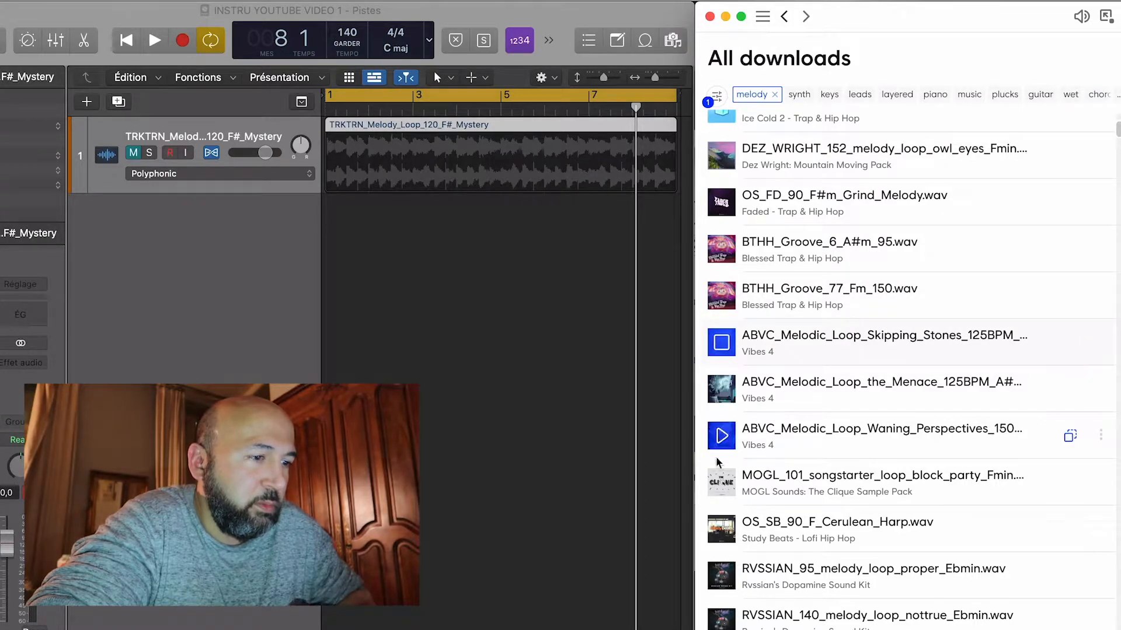
pyautogui.click(724, 484)
pyautogui.scroll(-5, 723, 479)
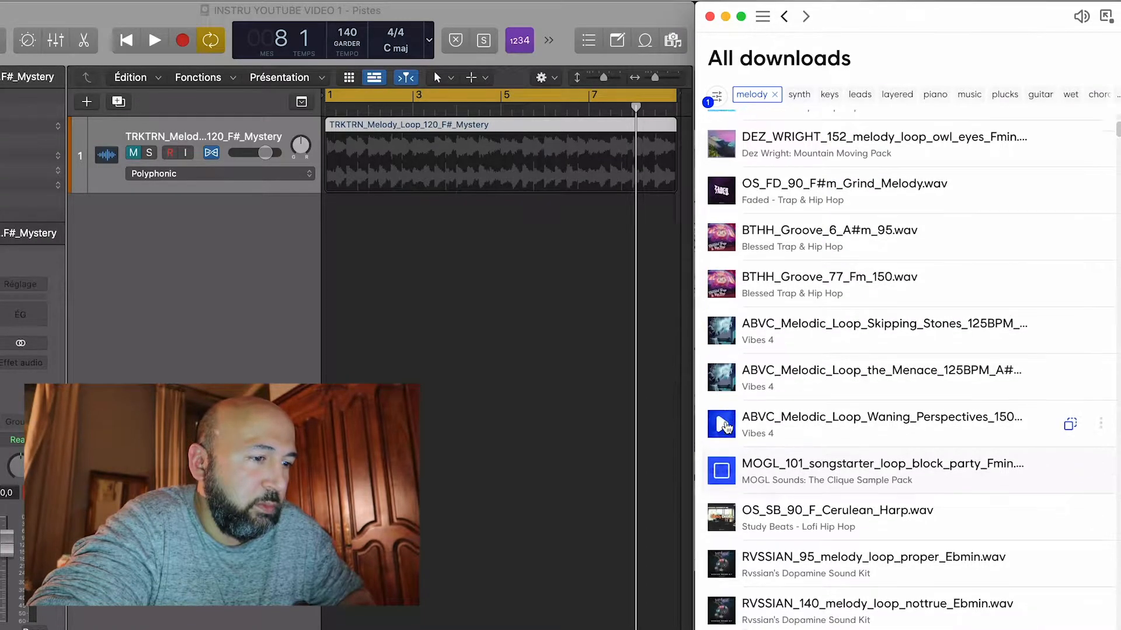
pyautogui.click(721, 469)
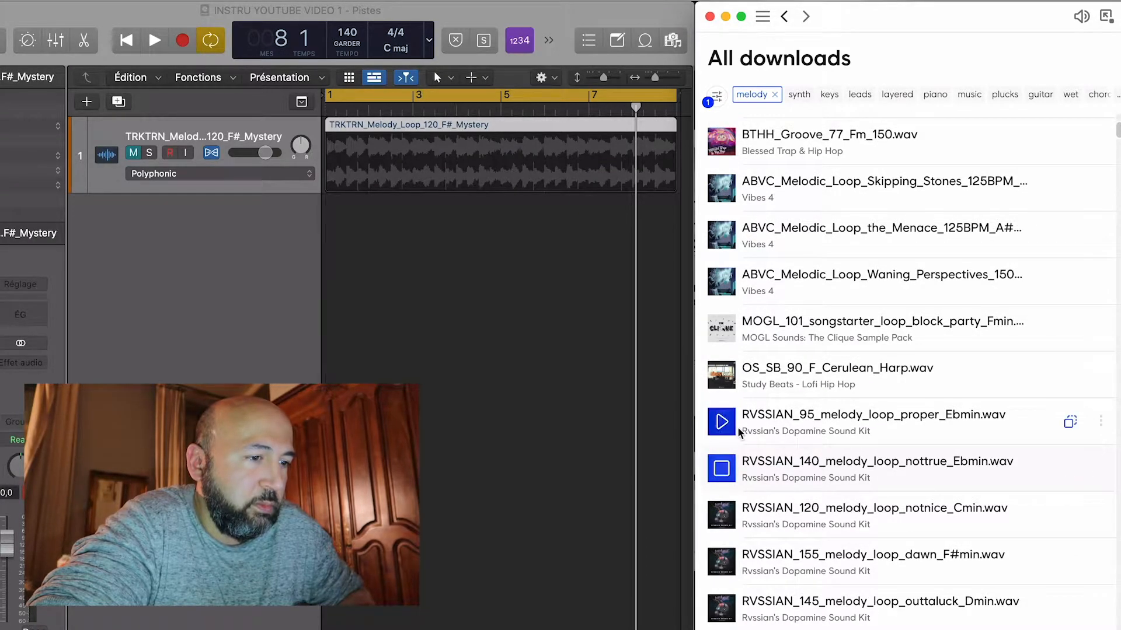
# Preview RVSSIAN_155_melody_loop_dawn_F#min.wav and import it at bar 1 on a new track below the Mystery loop.
pyautogui.scroll(-5, 724, 420)
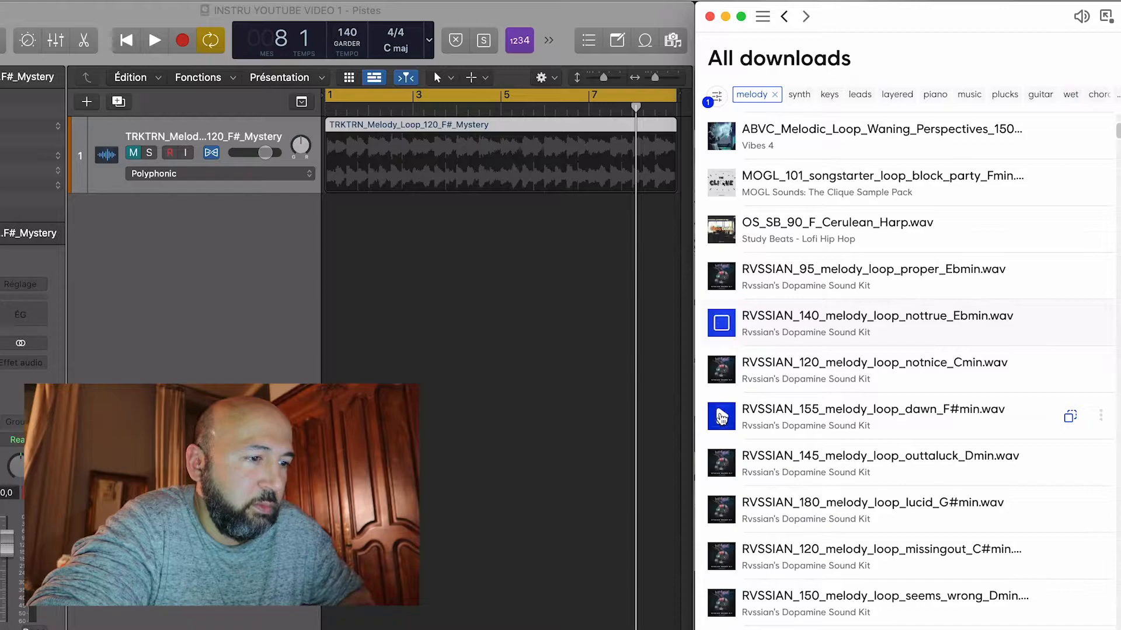
pyautogui.click(722, 417)
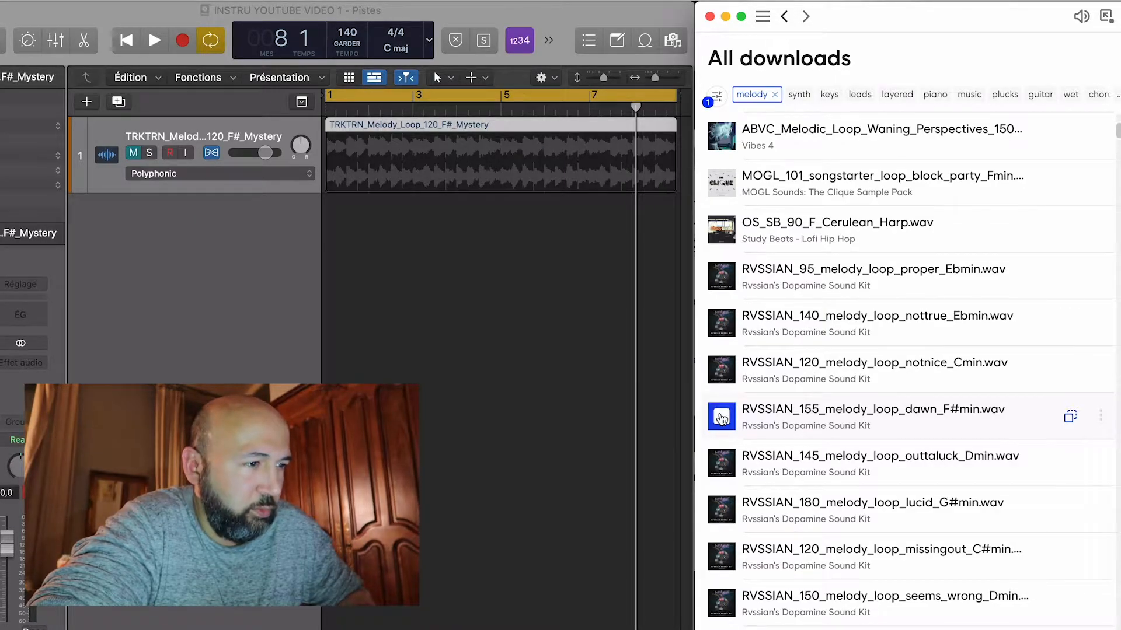
pyautogui.click(722, 418)
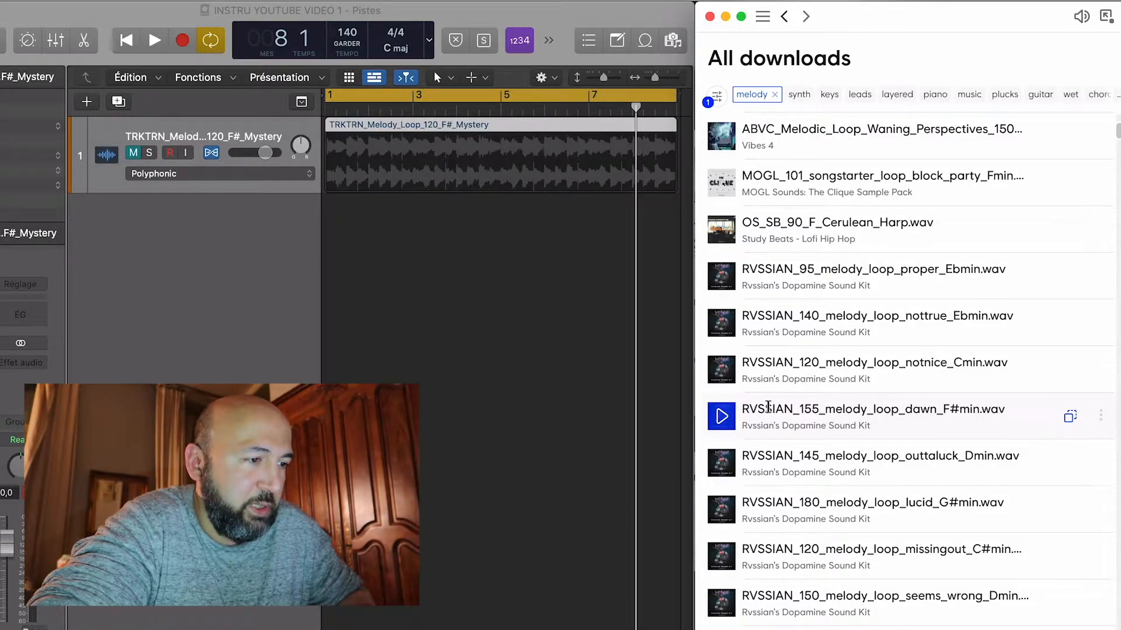
pyautogui.moveTo(758, 408); pyautogui.dragTo(350, 294)
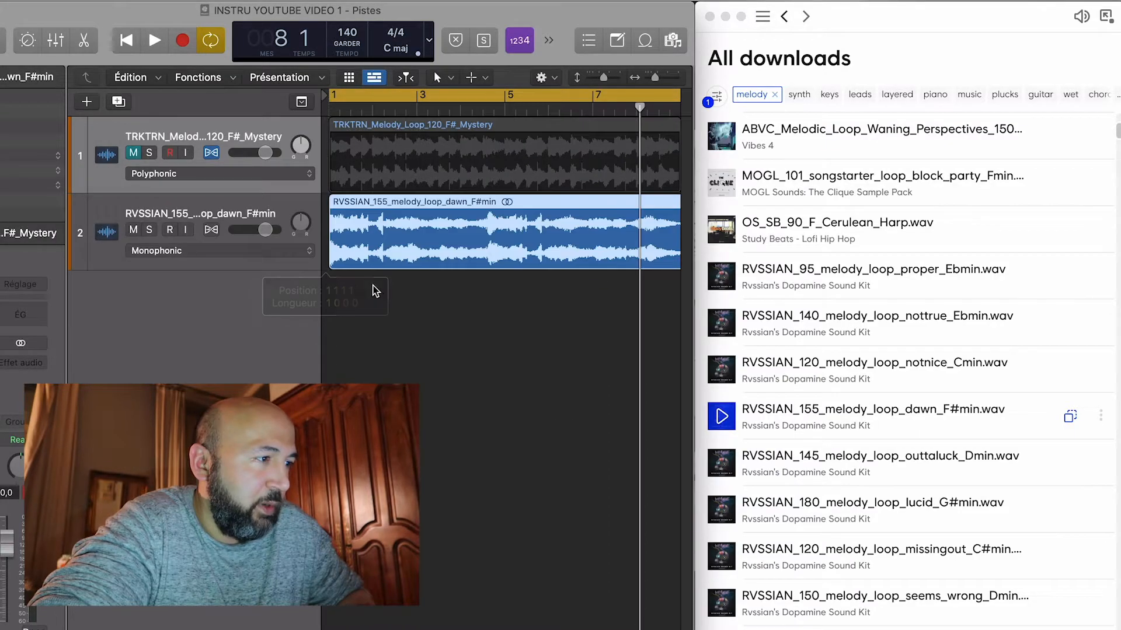
pyautogui.click(209, 214)
pyautogui.click(442, 350)
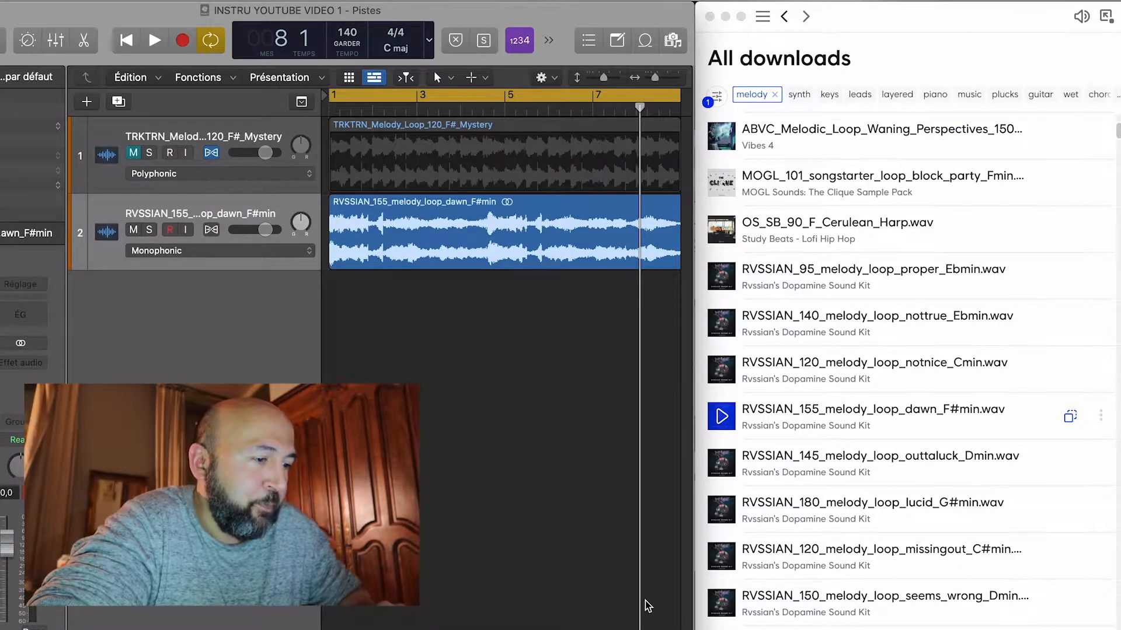
# Resize and reposition the project window so the inspector, both tracks and the full length of the imported loop are in view.
pyautogui.moveTo(694, 327); pyautogui.dragTo(1120, 327)
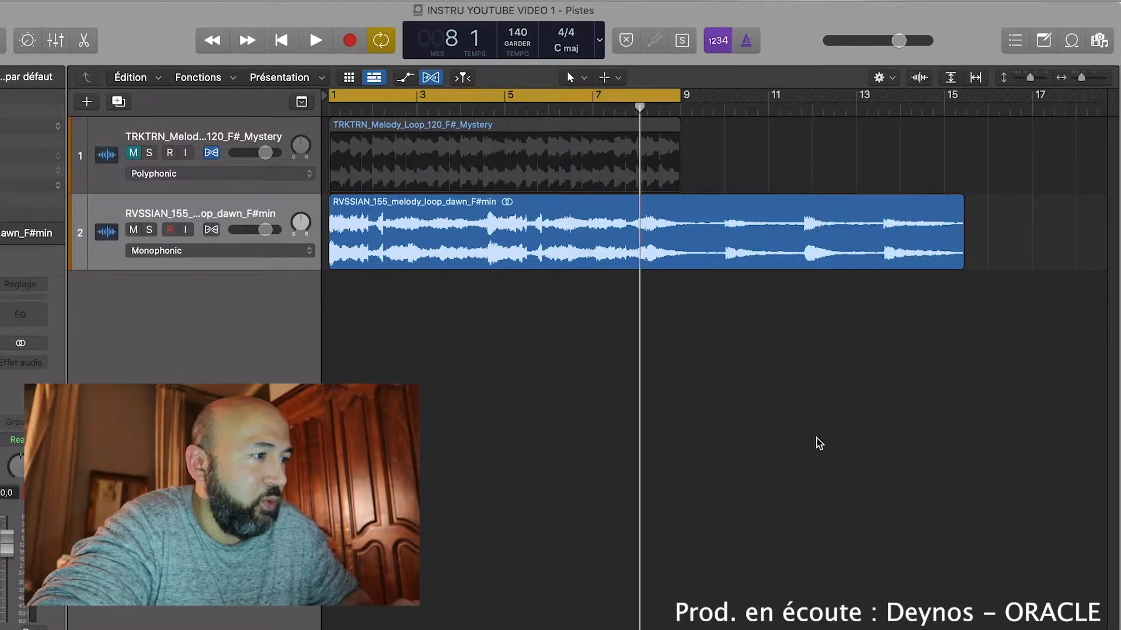
pyautogui.scroll(2, 533, 417)
pyautogui.scroll(-3, 534, 417)
pyautogui.scroll(2, 533, 416)
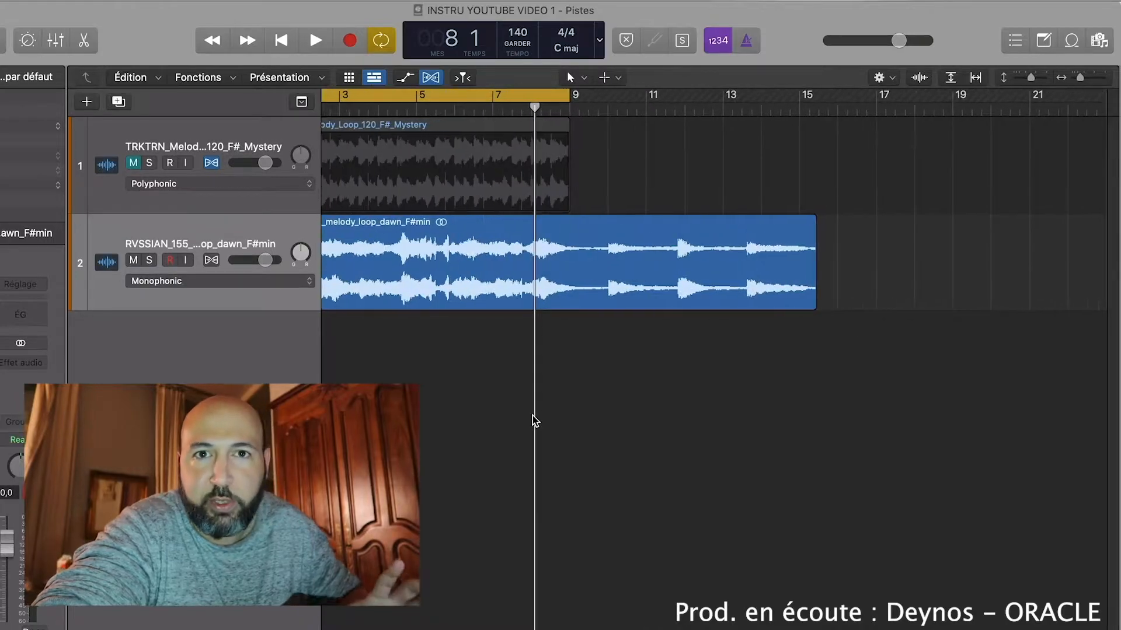
pyautogui.hscroll(-3, 580, 389)
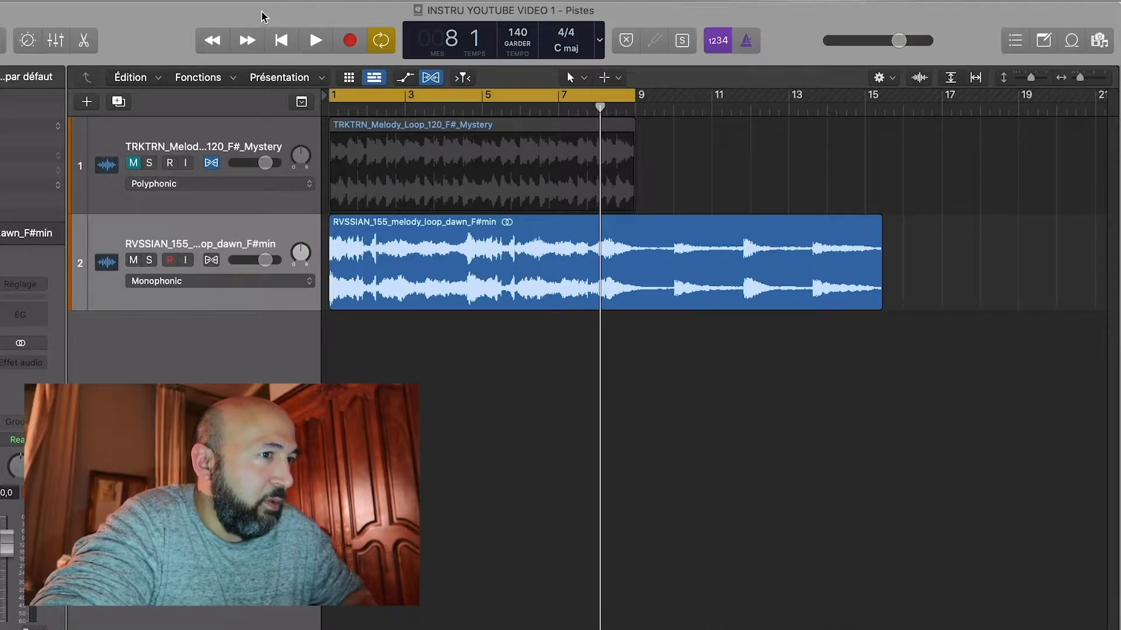
pyautogui.moveTo(208, 8); pyautogui.dragTo(201, 9)
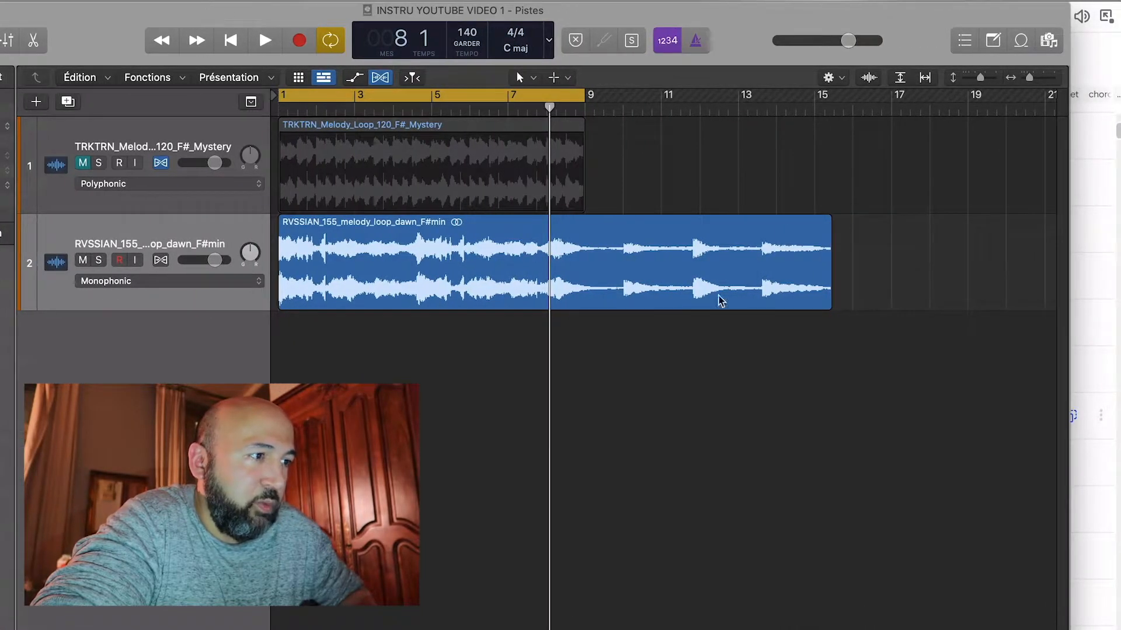
pyautogui.moveTo(1070, 403); pyautogui.dragTo(961, 403)
pyautogui.moveTo(260, 15); pyautogui.dragTo(420, 14)
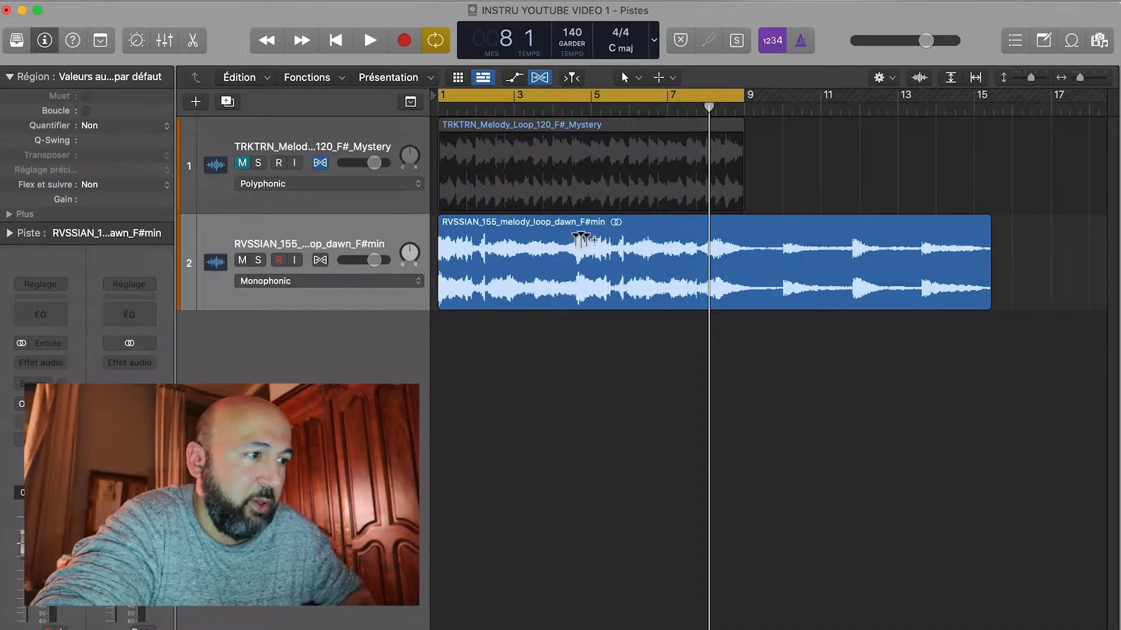
# Enable Flex on the RVSSIAN_155 dawn track and set its mode to Flex Time - Polyphonic.
pyautogui.click(361, 242)
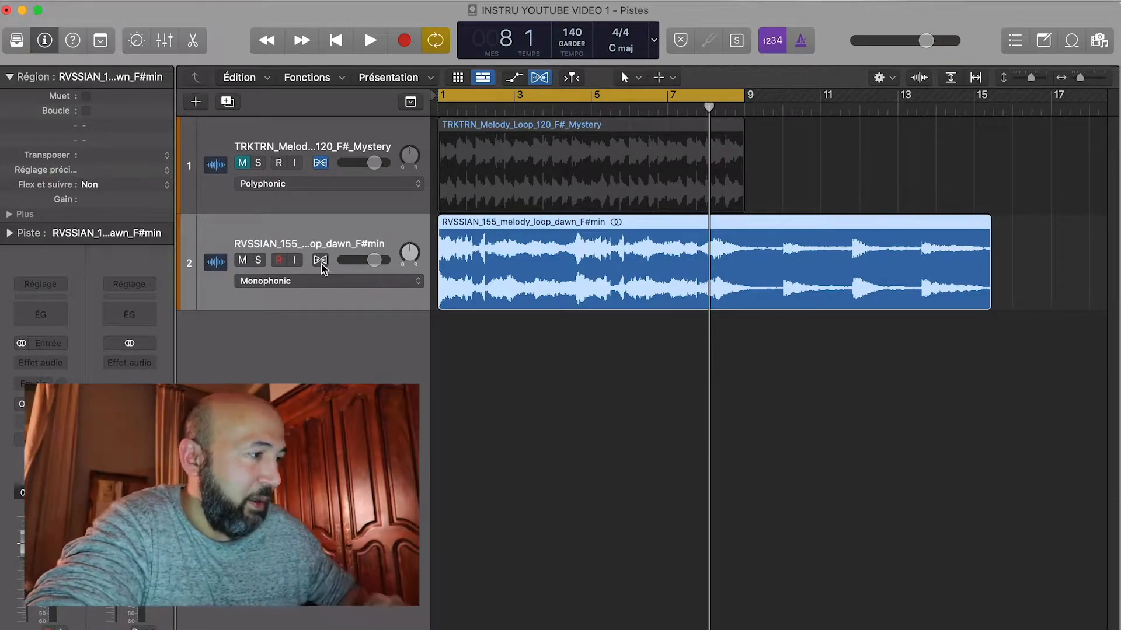
pyautogui.click(390, 281)
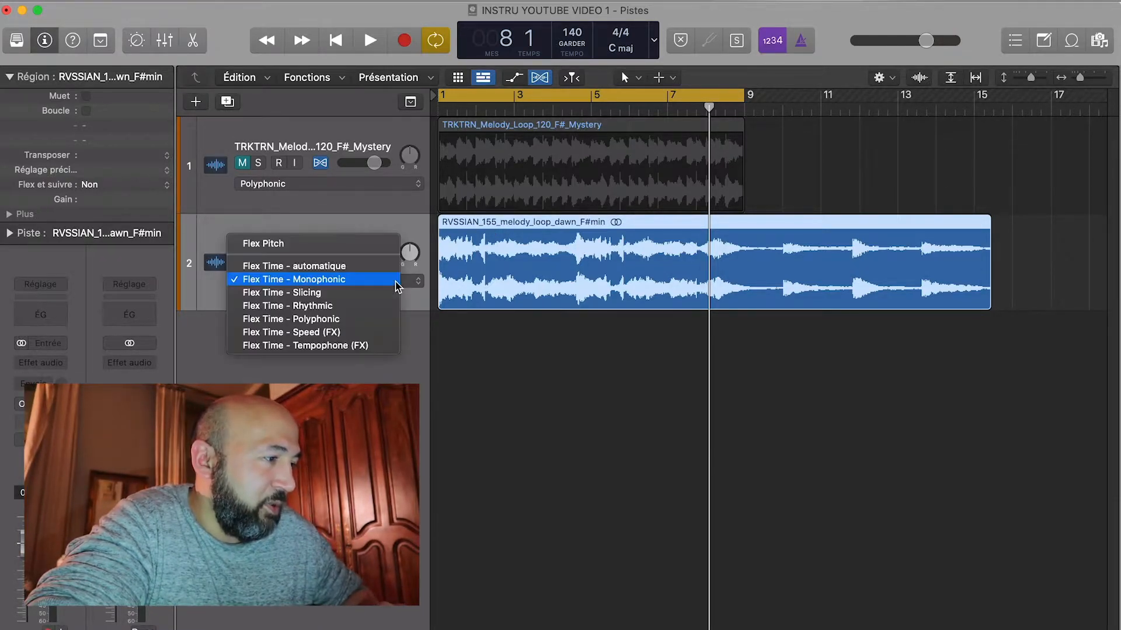
pyautogui.click(379, 324)
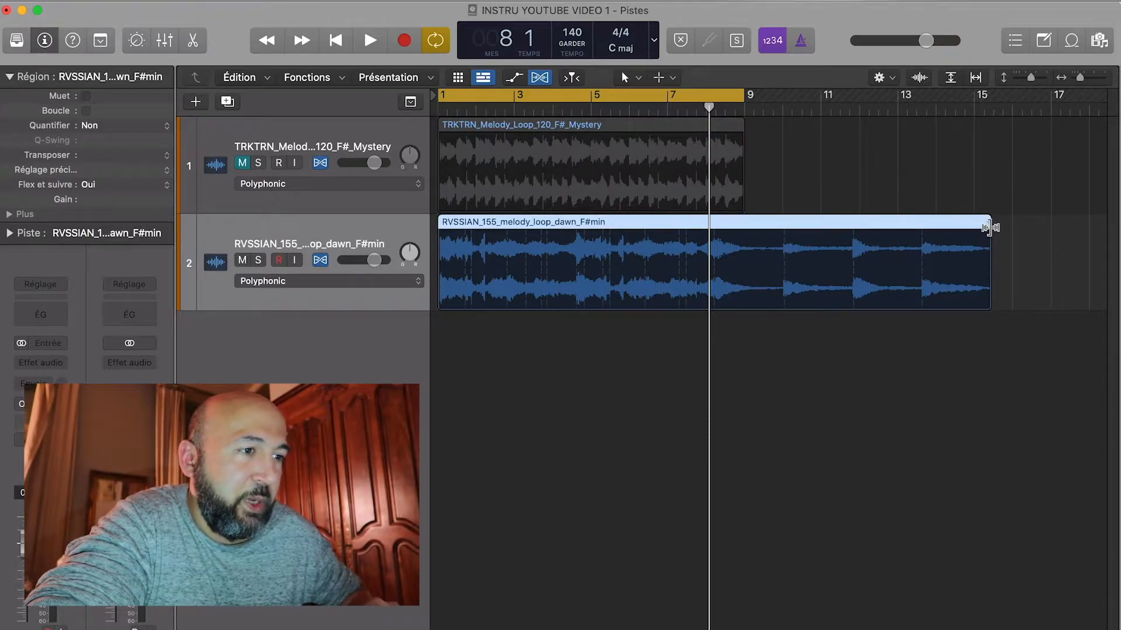
# Time-stretch the end of the RVSSIAN_155 dawn region so that it finishes at bar 17.
pyautogui.moveTo(987, 228); pyautogui.dragTo(990, 228)
pyautogui.scroll(-5, 948, 346)
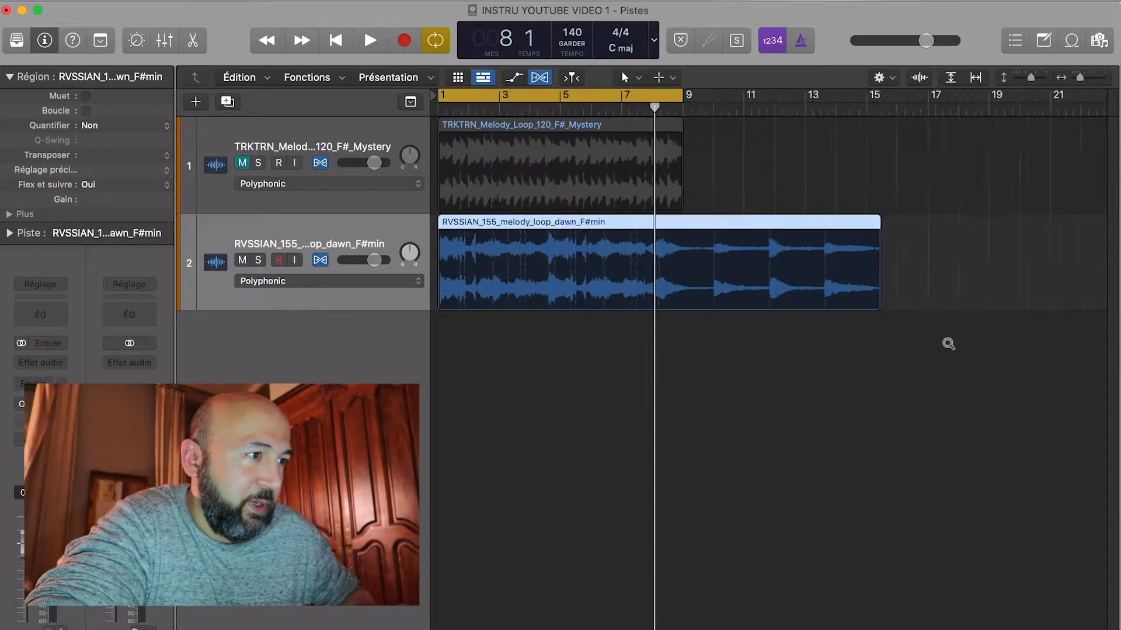
pyautogui.scroll(2, 707, 381)
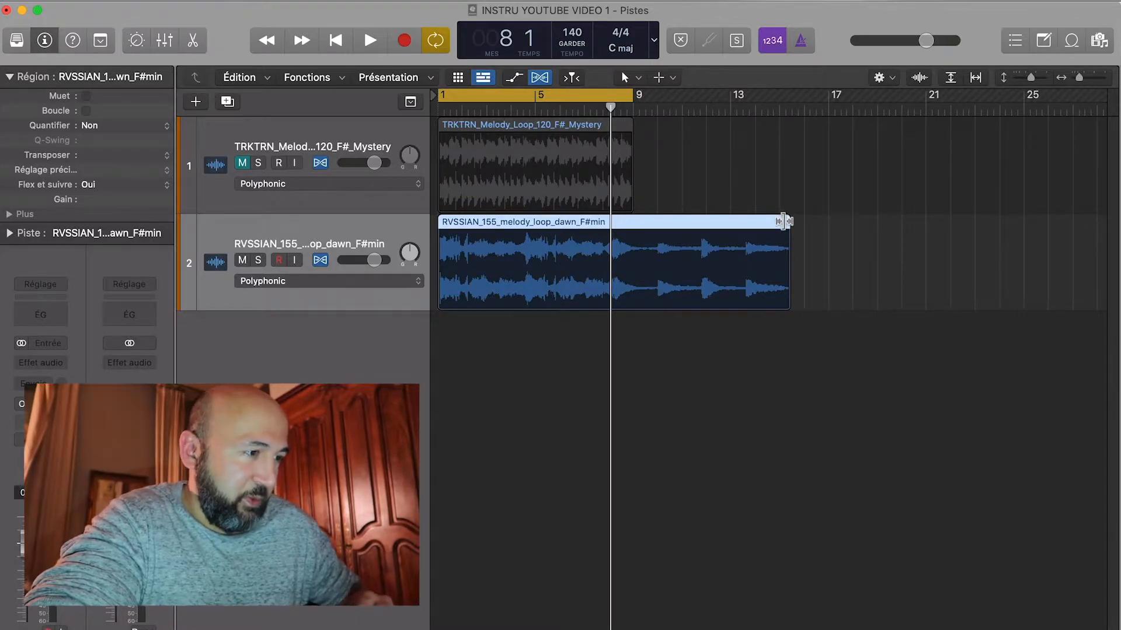
pyautogui.moveTo(783, 220); pyautogui.dragTo(821, 220)
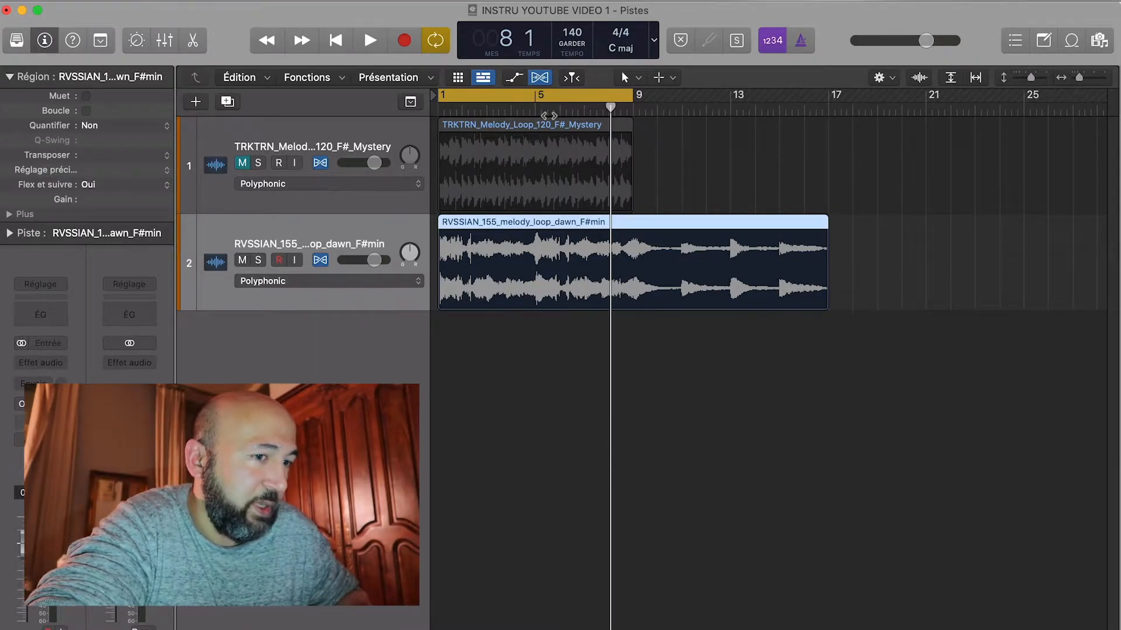
# Play the stretched loop from bar 1, and cycle bars 9 to 17 to hear its second half.
pyautogui.press('space')
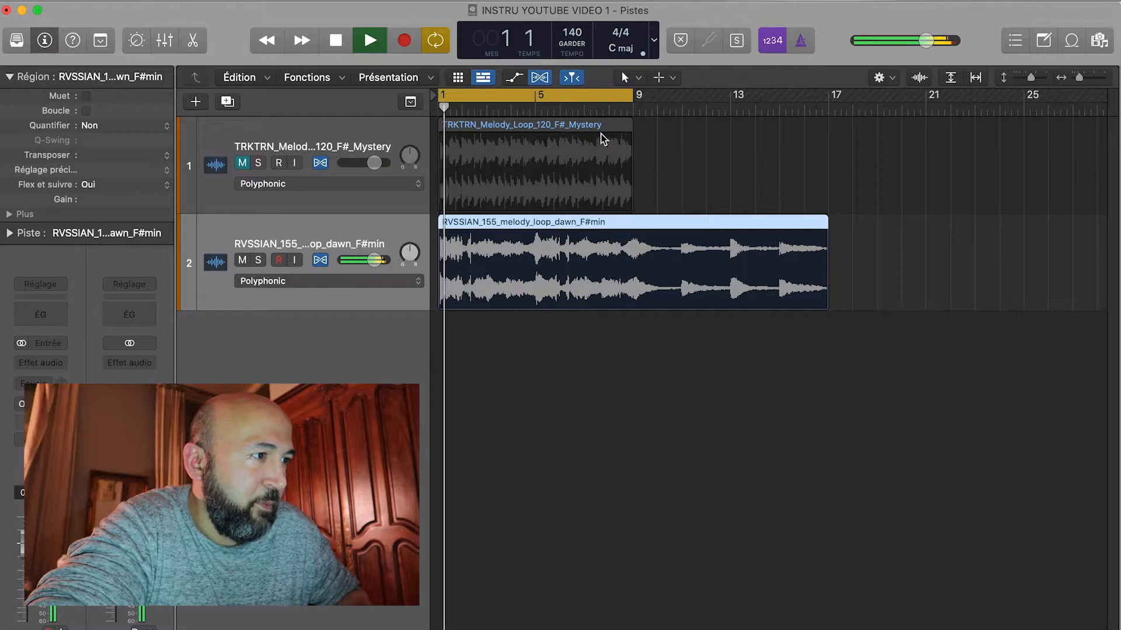
pyautogui.press('space')
pyautogui.moveTo(509, 97); pyautogui.dragTo(706, 98)
pyautogui.press('space')
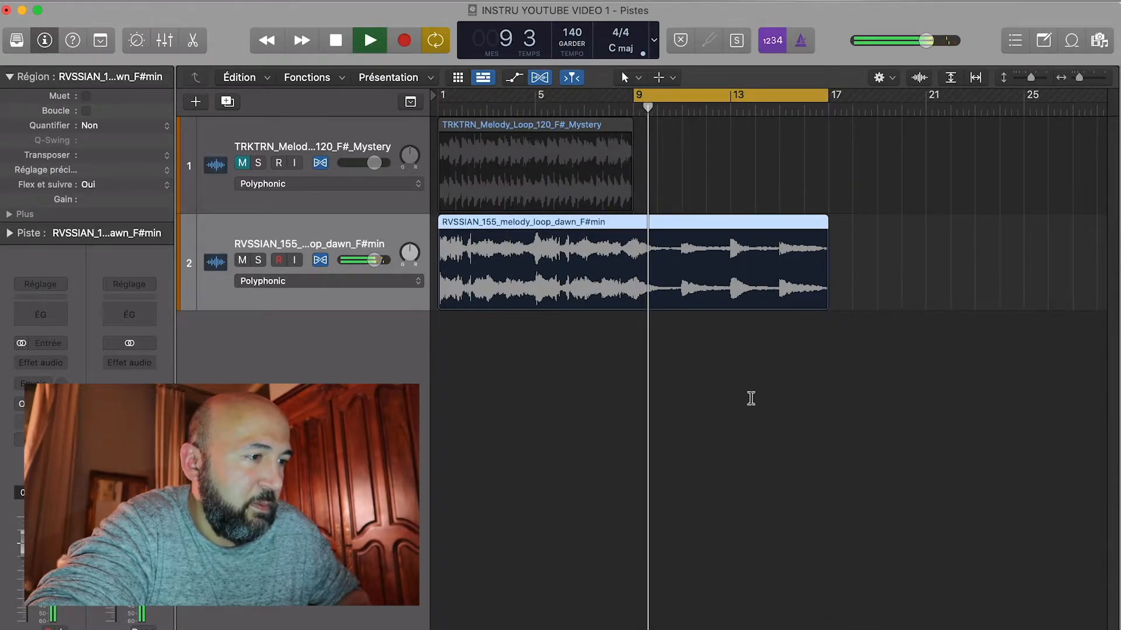
pyautogui.click(835, 406)
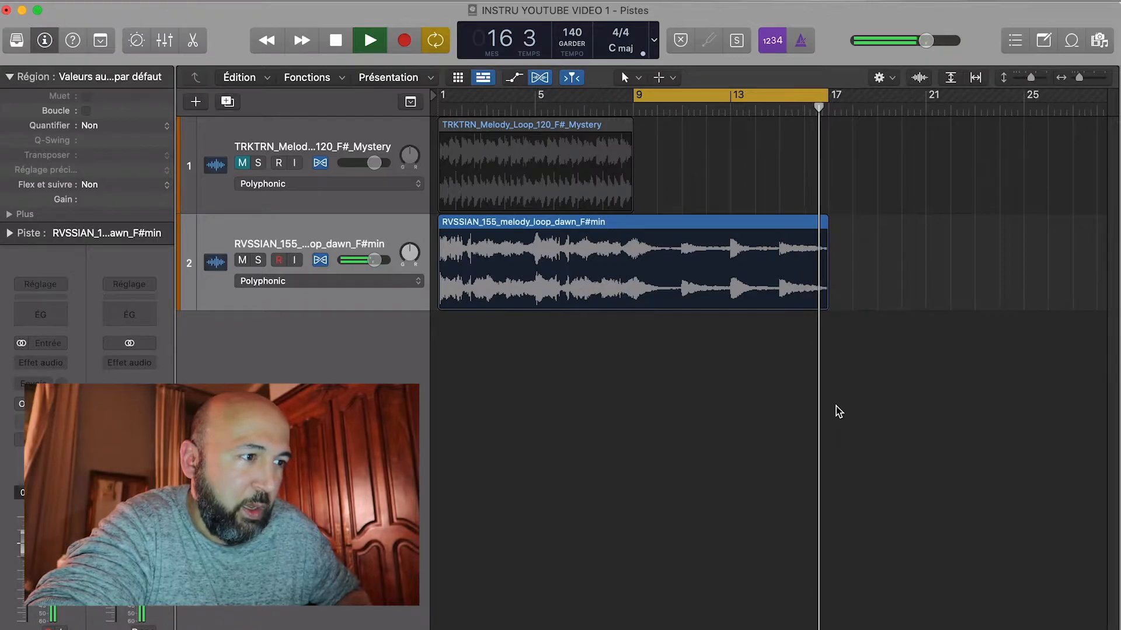
pyautogui.press('space')
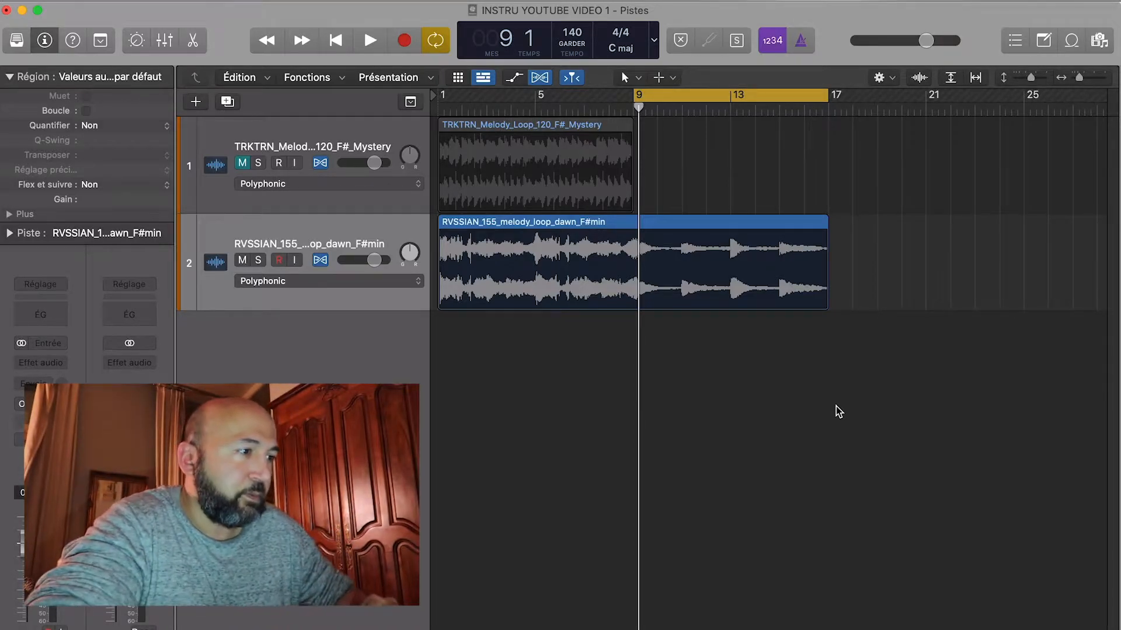
# Delete the TRKTRN Mystery loop track together with its region.
pyautogui.click(332, 132)
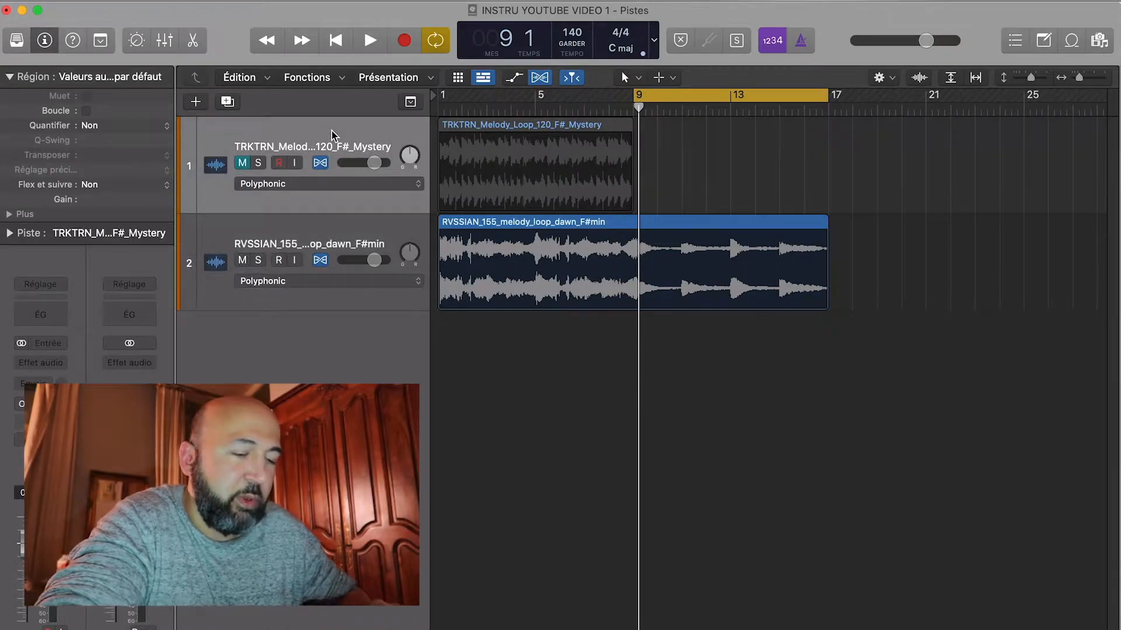
pyautogui.press('super+BackSpace')
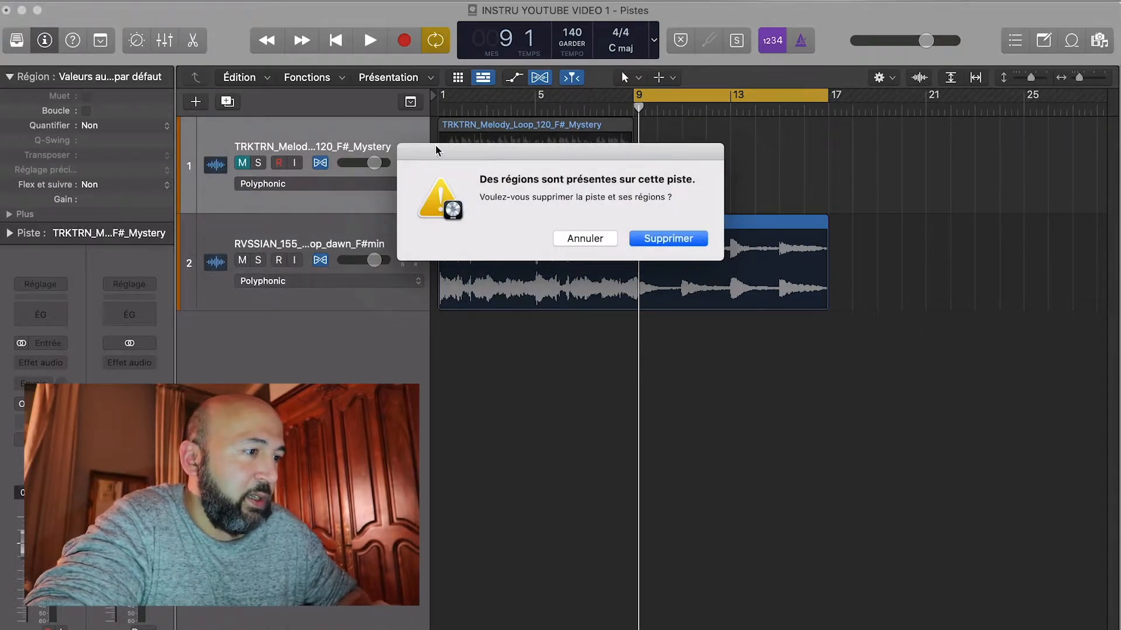
pyautogui.click(668, 239)
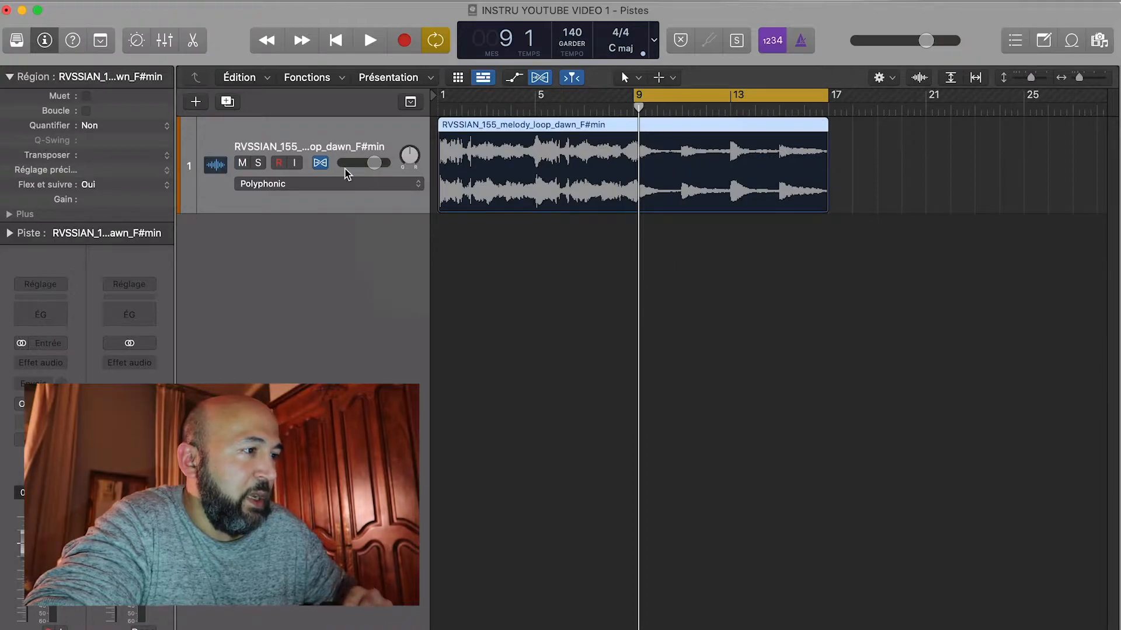
# Extend the cycle range to bars 1 to 17 and return the playhead to bar 1.
pyautogui.moveTo(638, 94); pyautogui.dragTo(435, 107)
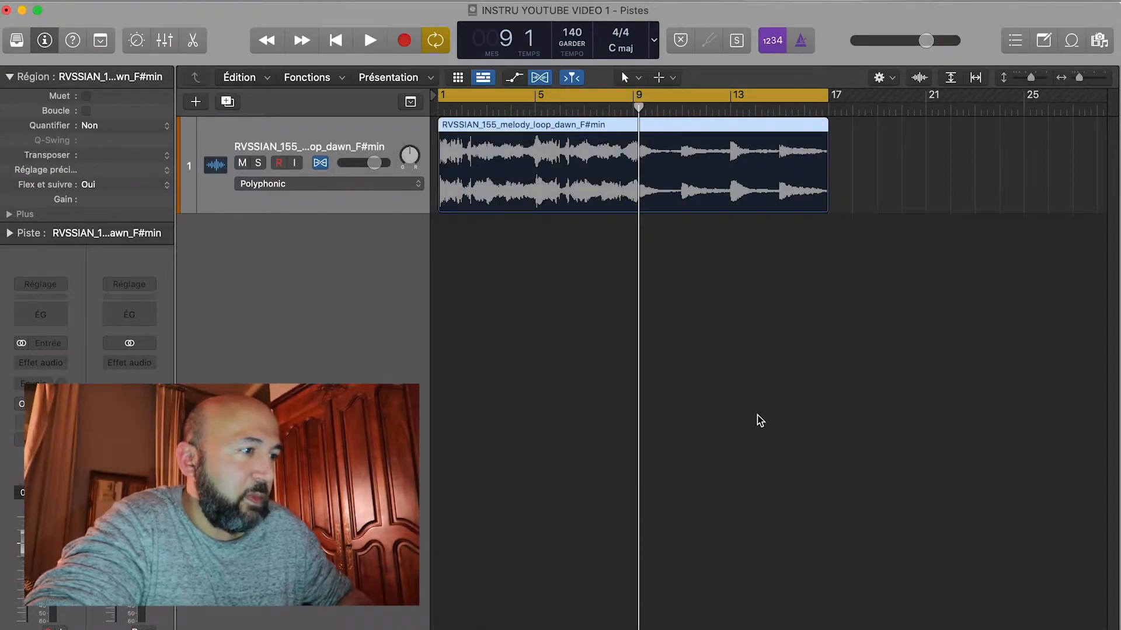
pyautogui.click(783, 325)
pyautogui.press('Return')
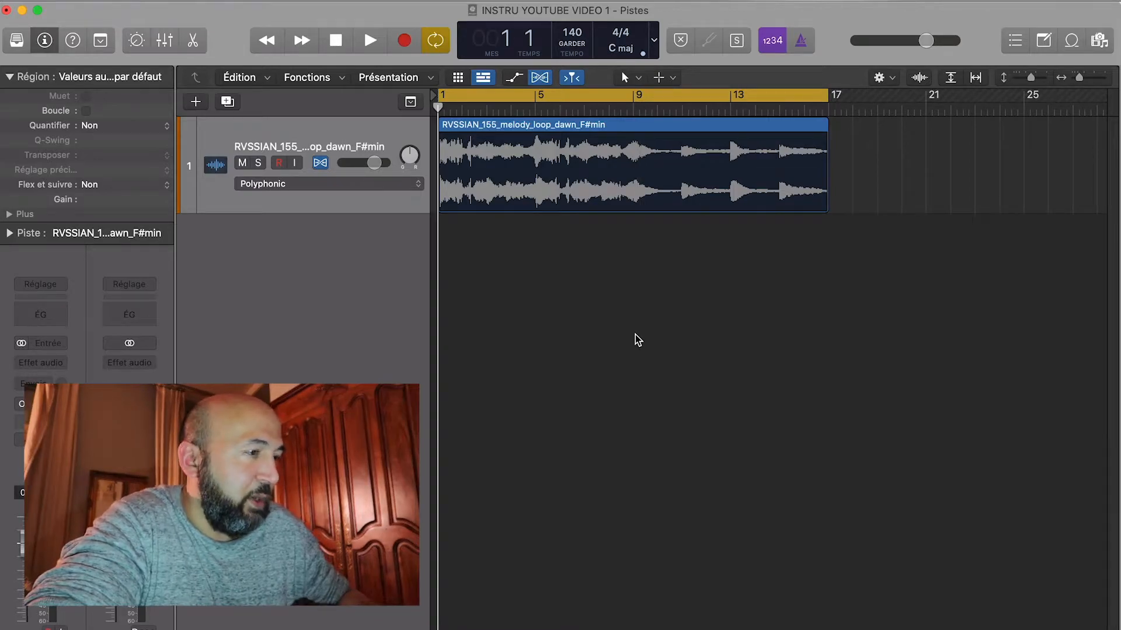
# Switch the editing tool to the Scissors tool.
pyautogui.press('t')
pyautogui.click(653, 338)
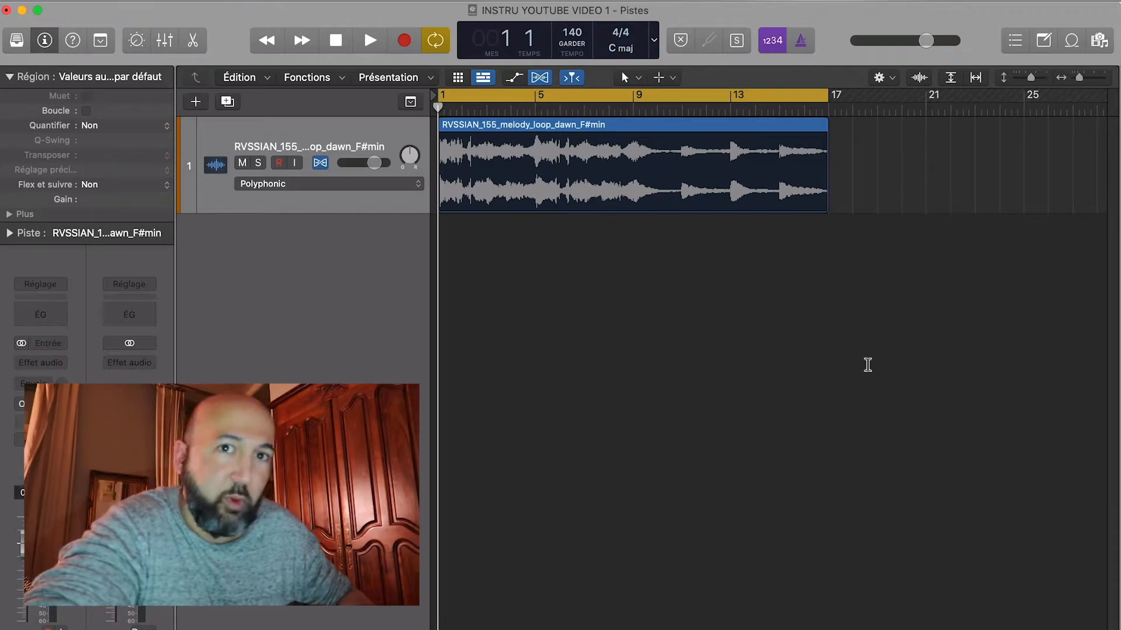
pyautogui.press('t')
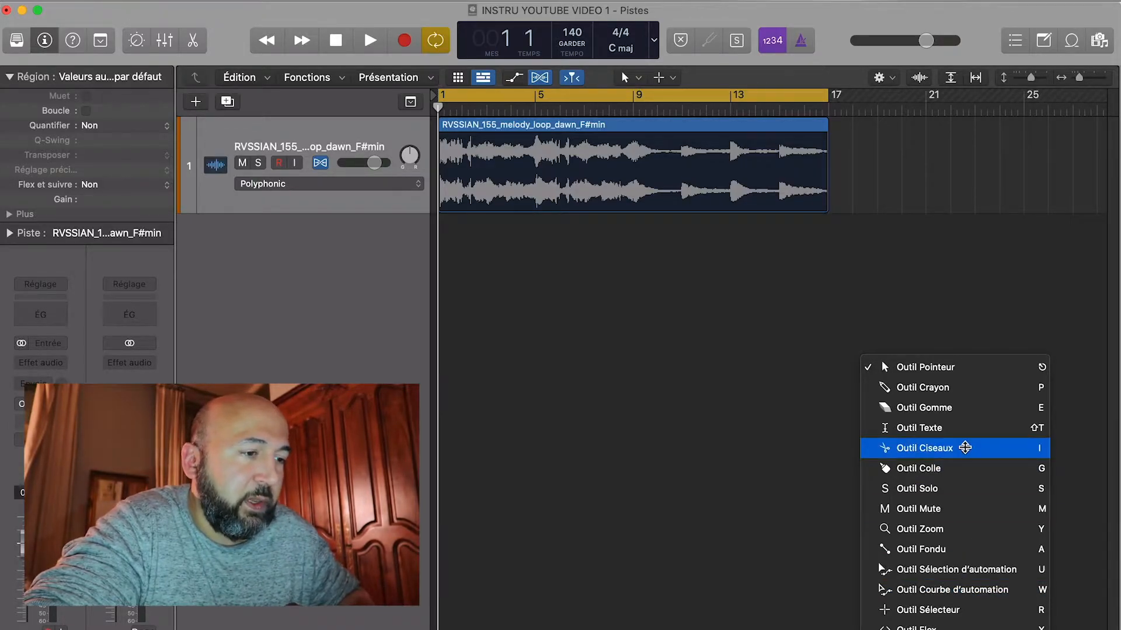
pyautogui.click(965, 448)
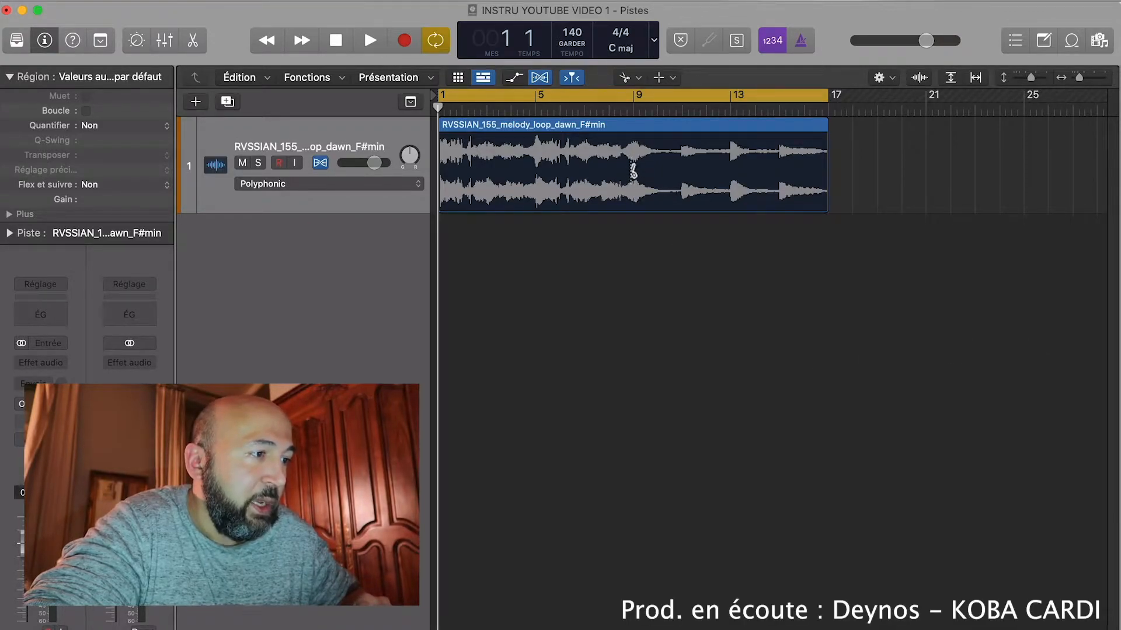
# Try splitting the dawn region into several pieces at different points between bars 7 and 16.
pyautogui.click(635, 171)
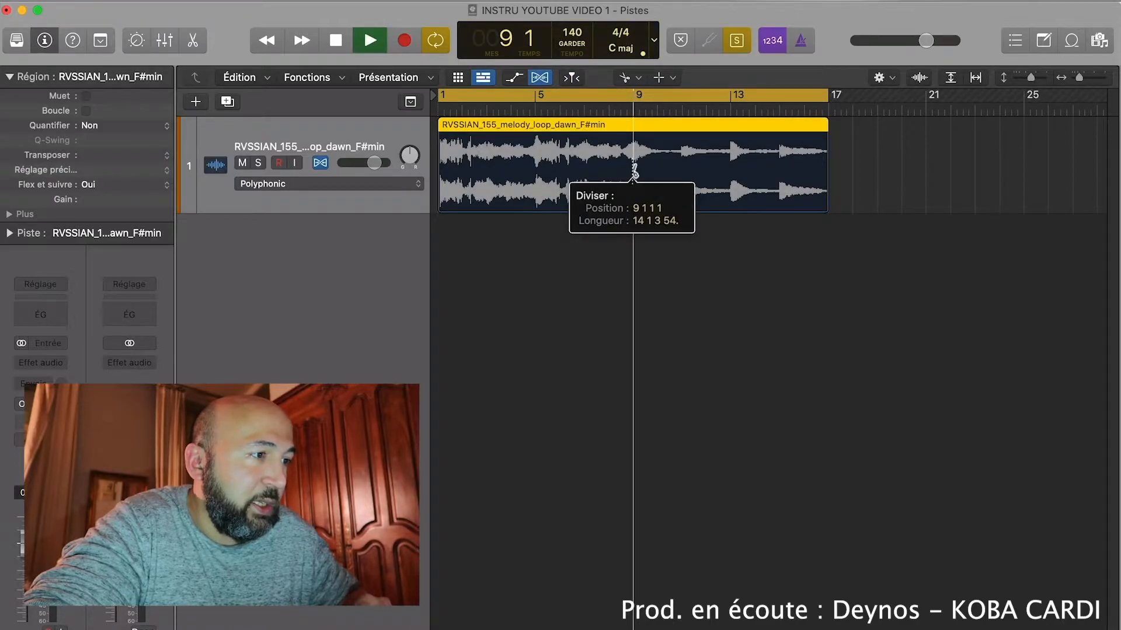
pyautogui.moveTo(635, 171); pyautogui.dragTo(585, 170)
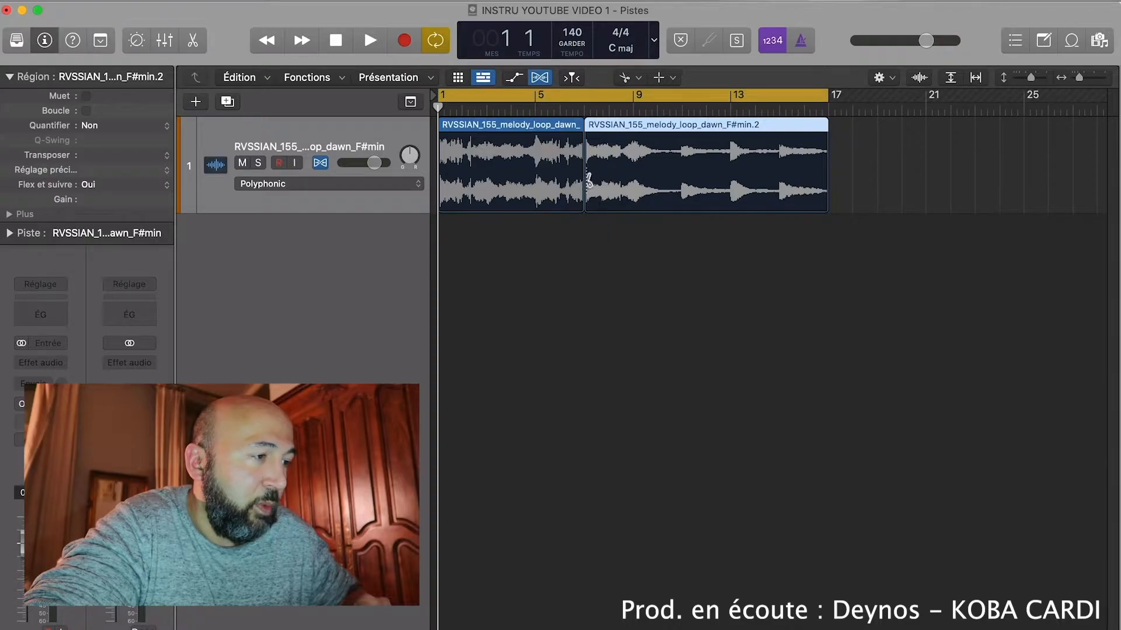
pyautogui.click(706, 186)
pyautogui.click(656, 187)
pyautogui.click(780, 184)
pyautogui.click(805, 183)
pyautogui.click(750, 184)
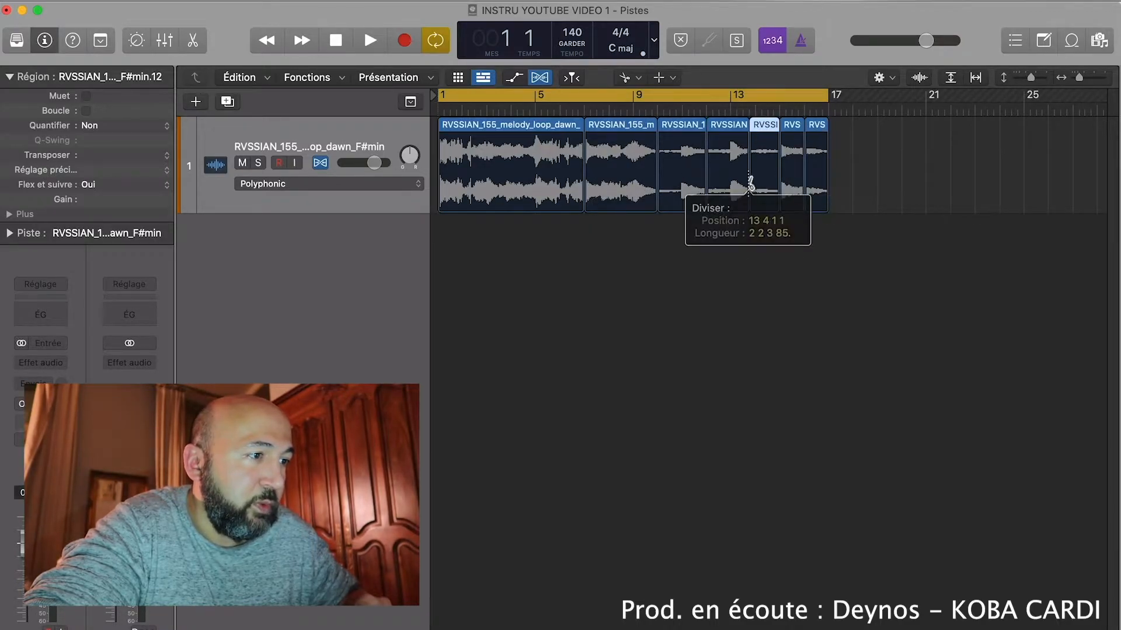
# Undo all the trial splits of the dawn region.
pyautogui.press('super+z')
pyautogui.press('super+z')
pyautogui.press('super+z')
pyautogui.press('super+z')
pyautogui.press('super+z')
pyautogui.press('super+z')
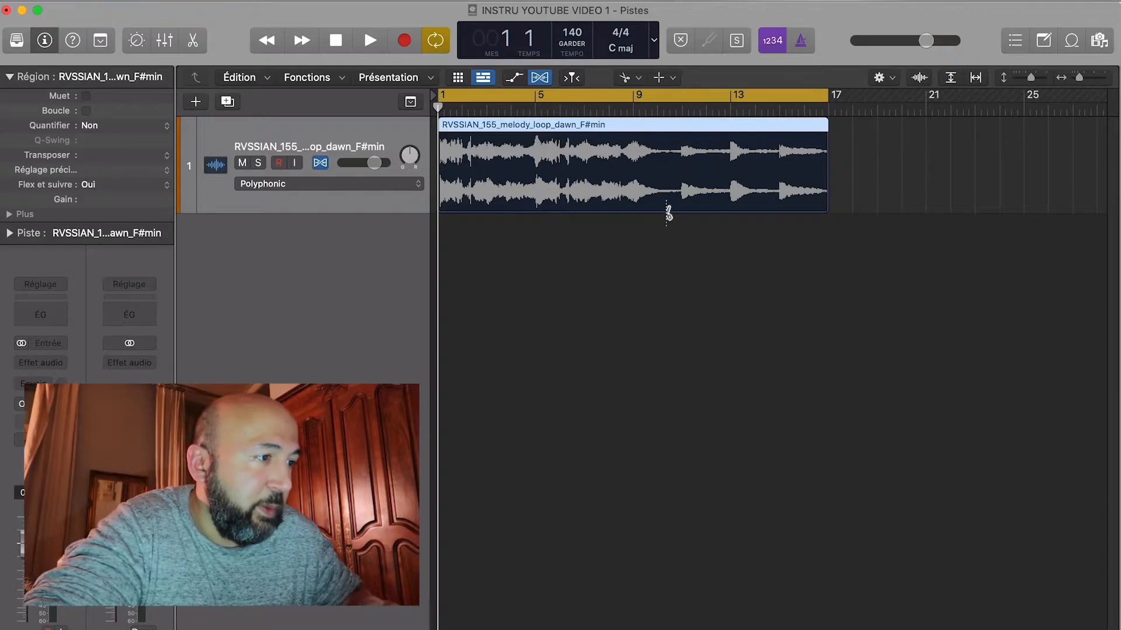
# Split the dawn region at bar 9 and select its second half with the Pointer tool.
pyautogui.click(635, 185)
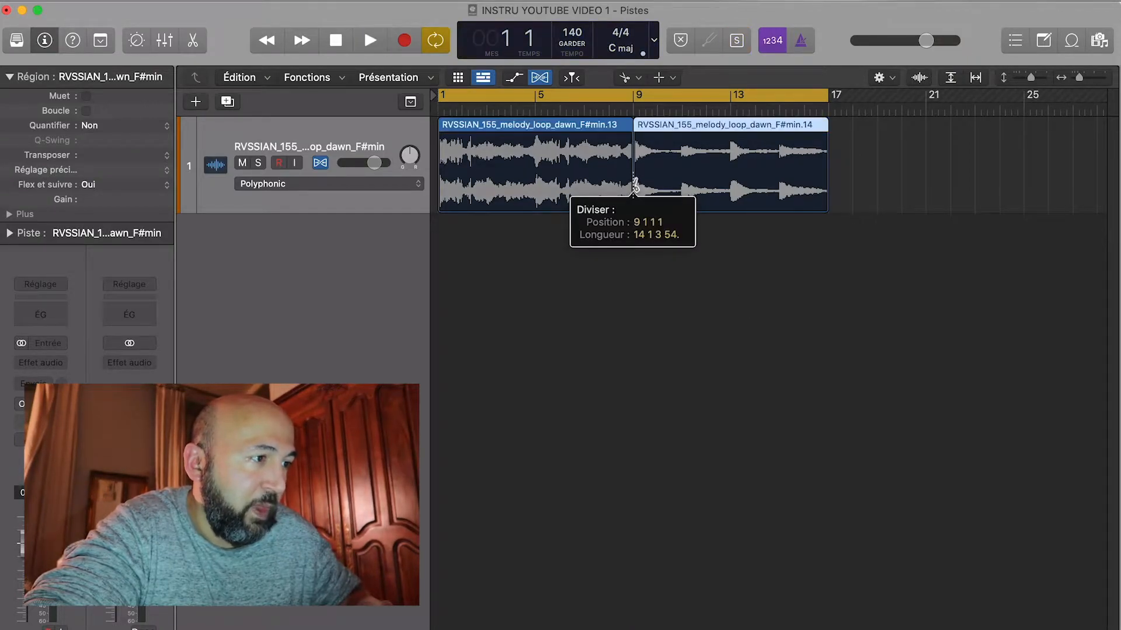
pyautogui.press('t')
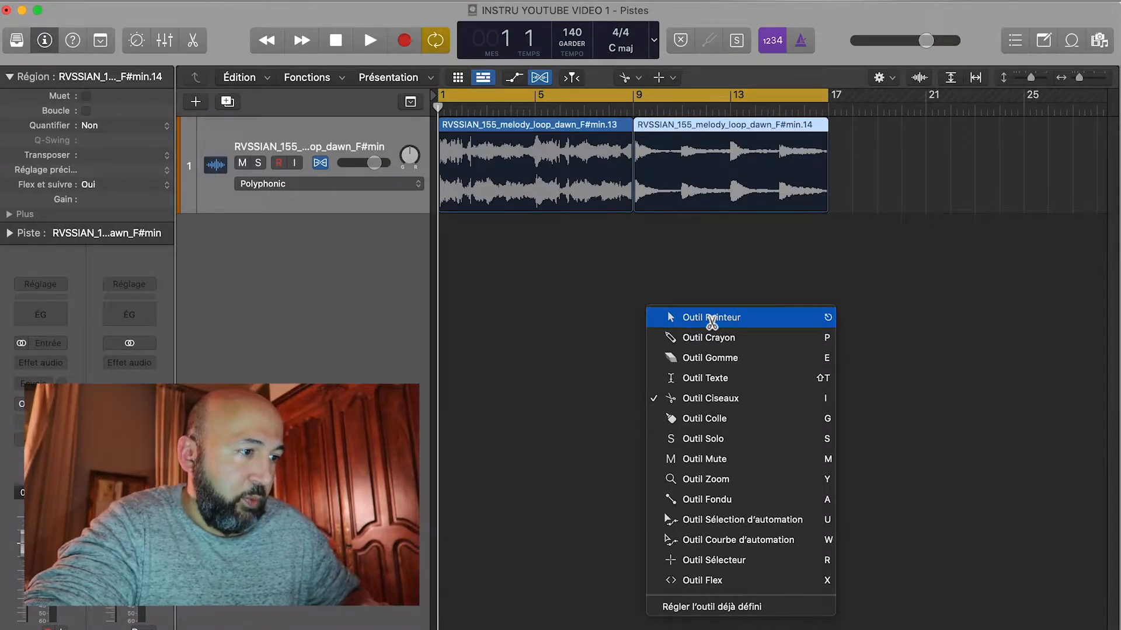
pyautogui.click(712, 318)
pyautogui.click(550, 145)
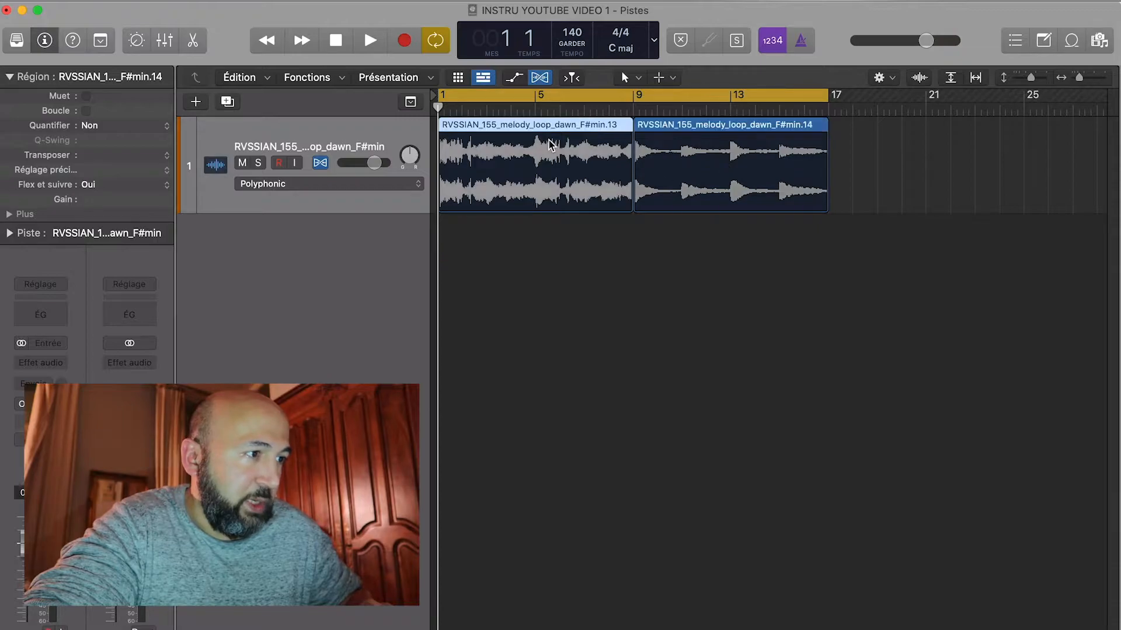
pyautogui.click(718, 178)
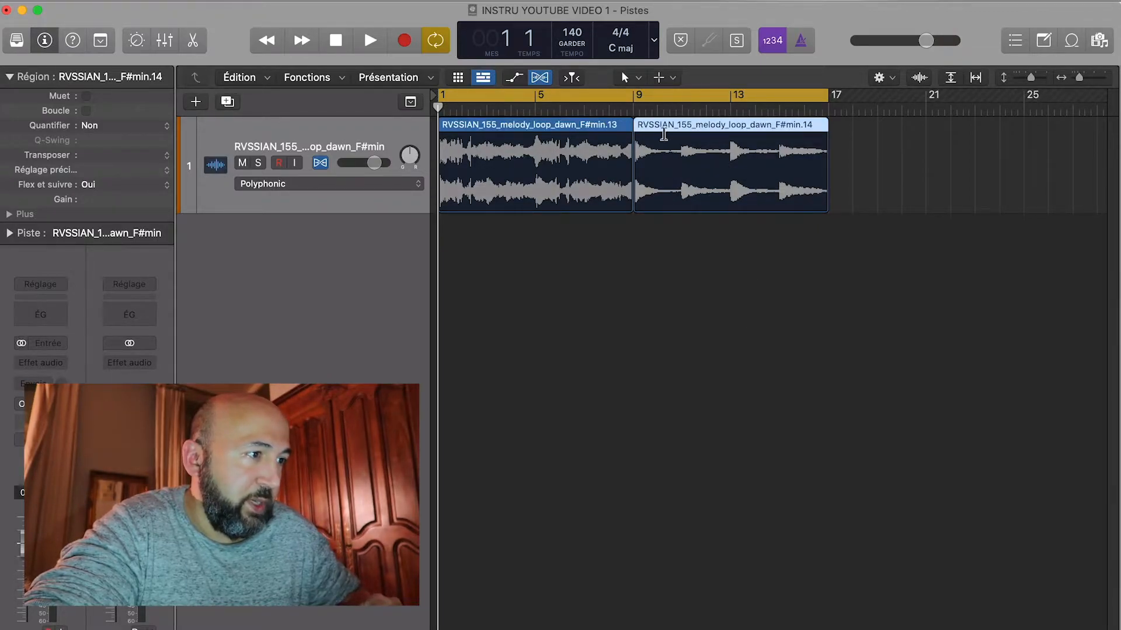
# Create one new audio track and move the second half of the dawn loop onto it at bar 1.
pyautogui.moveTo(669, 131); pyautogui.dragTo(864, 130)
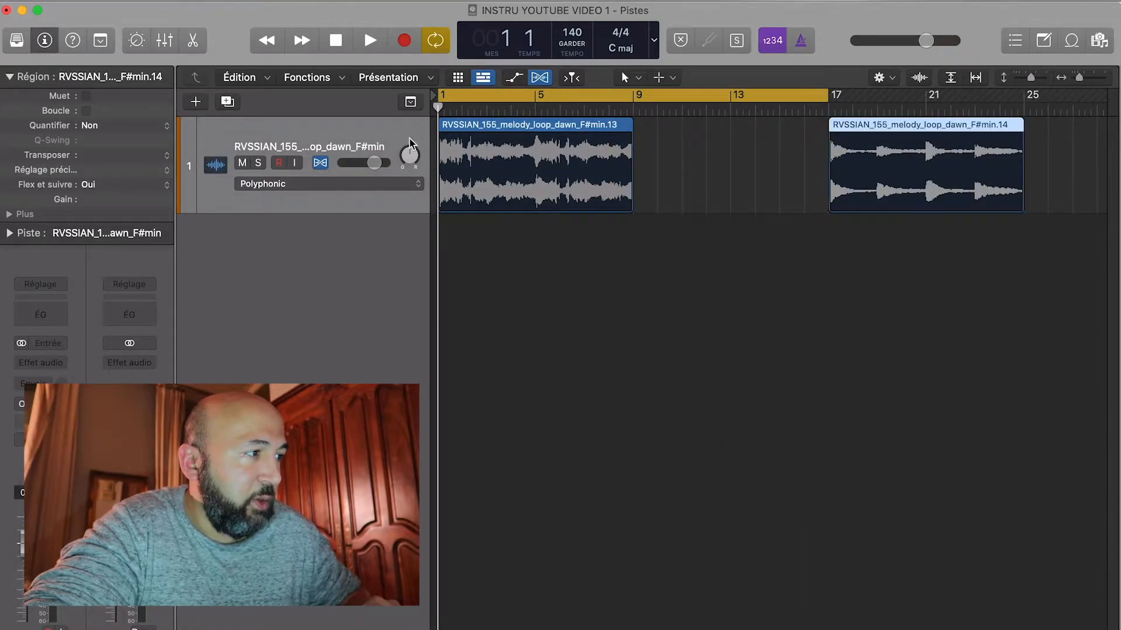
pyautogui.click(197, 103)
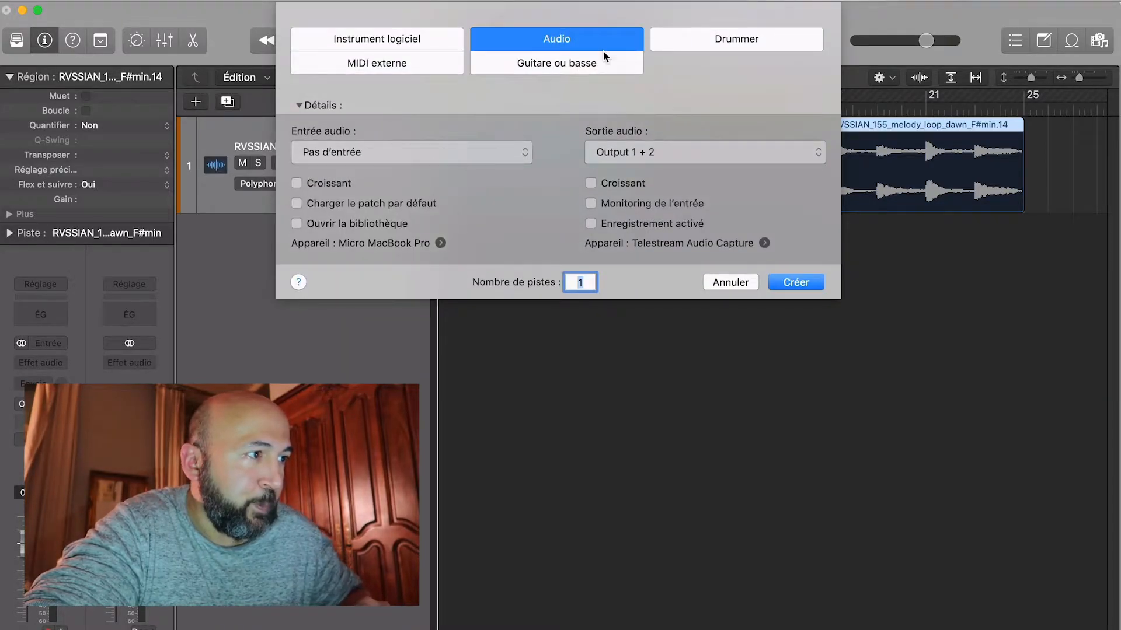
pyautogui.press('Return')
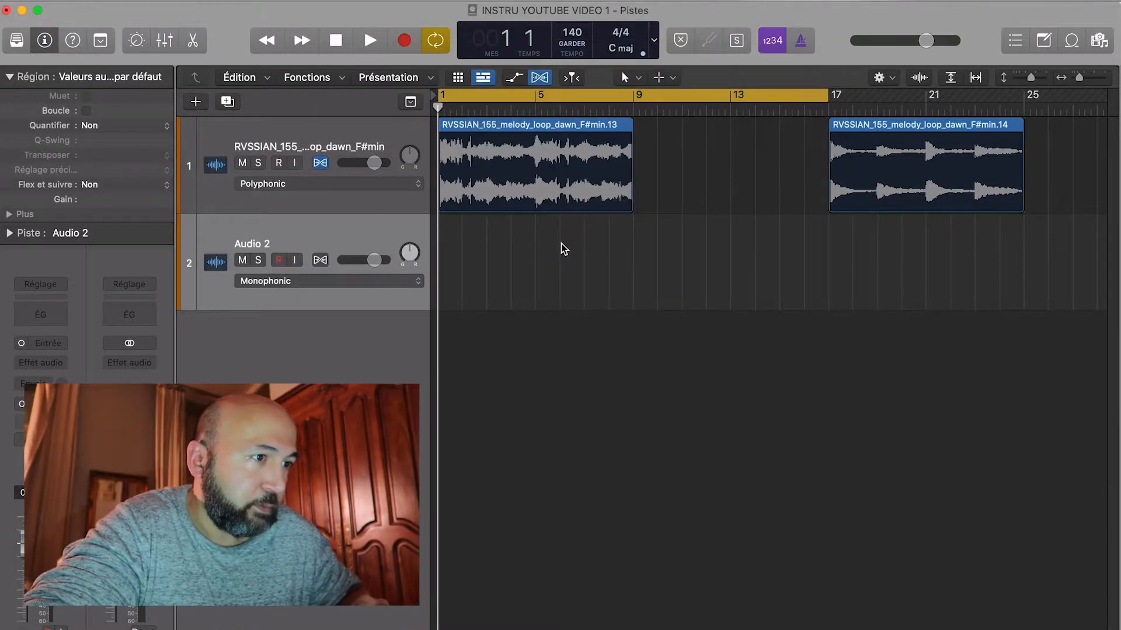
pyautogui.moveTo(937, 133); pyautogui.dragTo(542, 246)
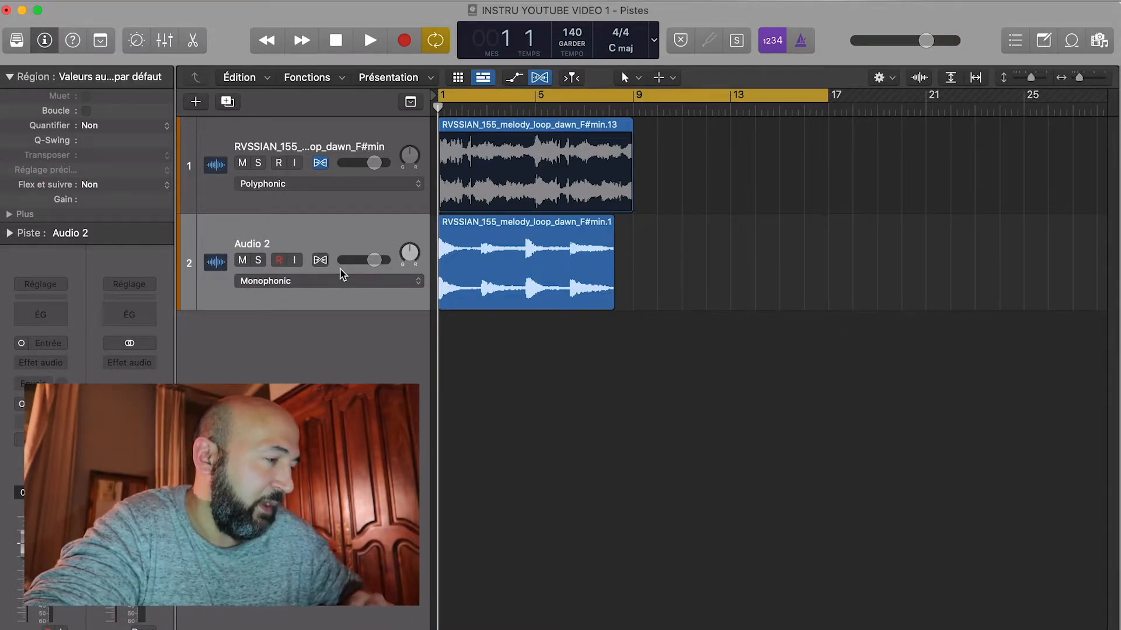
# Set the Audio 2 track to Flex Time - Polyphonic and shorten the cycle range to bars 1 to 9.
pyautogui.click(347, 282)
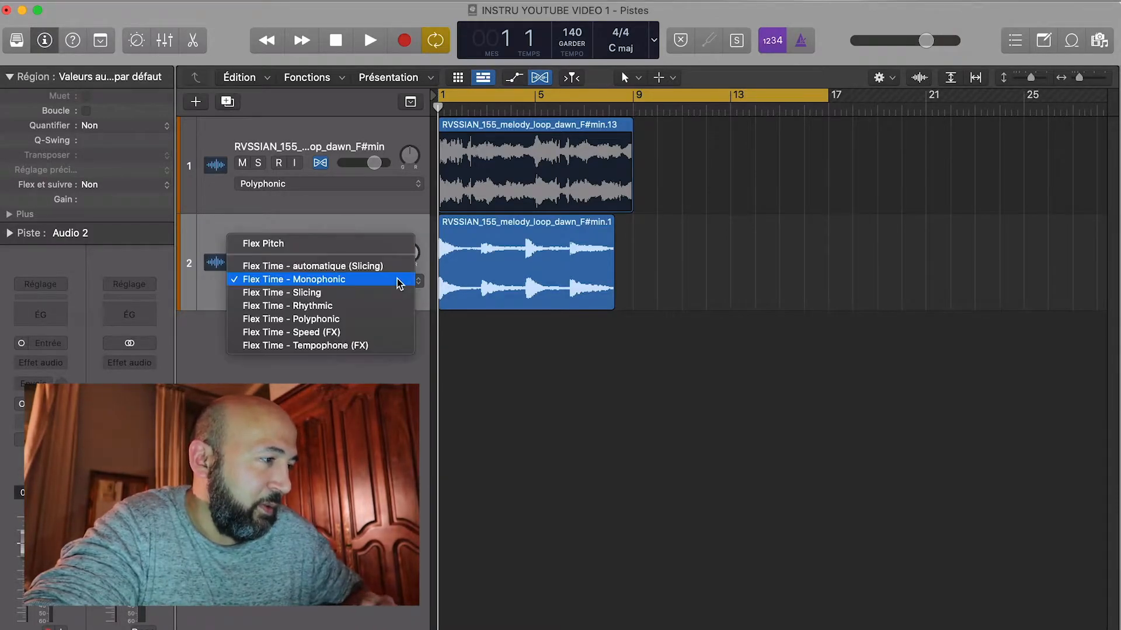
pyautogui.click(388, 325)
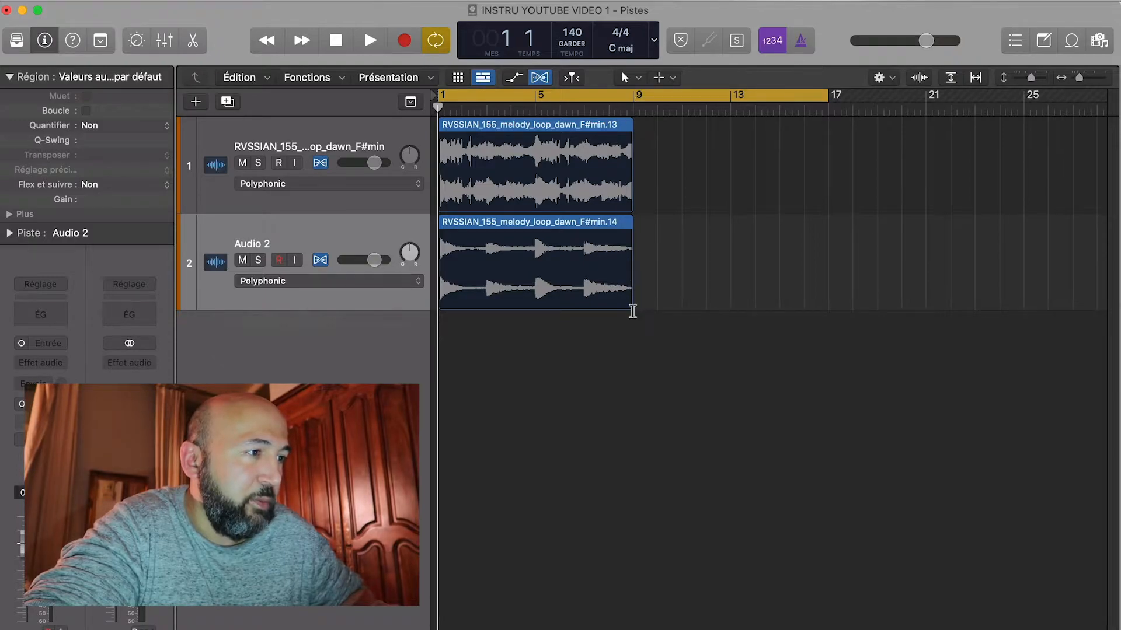
pyautogui.moveTo(826, 92); pyautogui.dragTo(631, 99)
# Solo the Audio 2 track and listen to the second half of the loop.
pyautogui.click(258, 260)
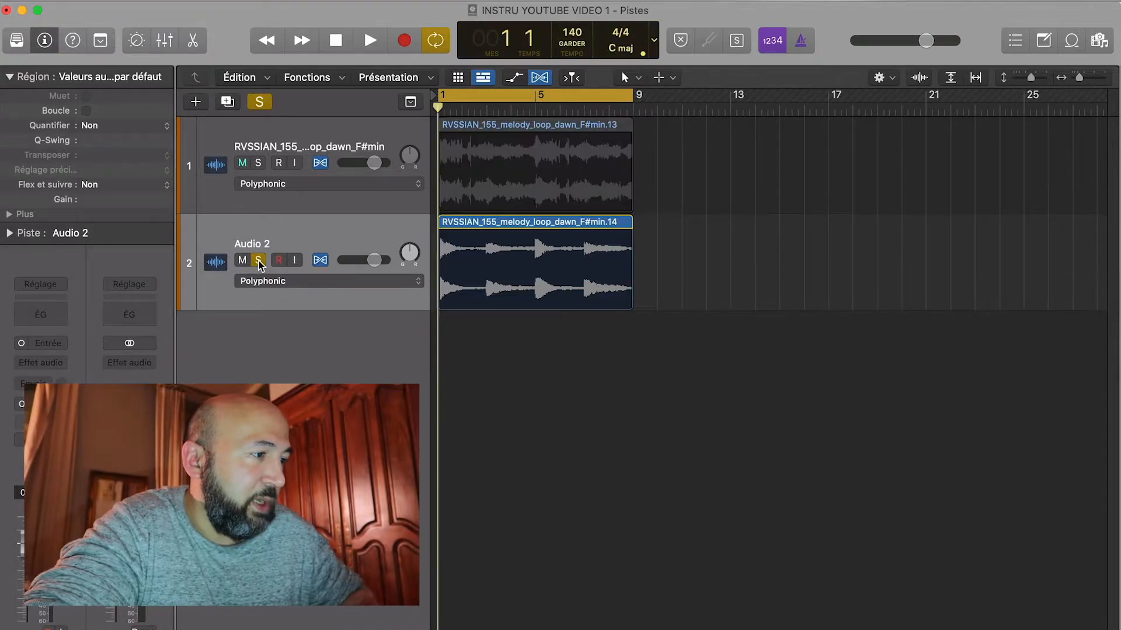
pyautogui.press('space')
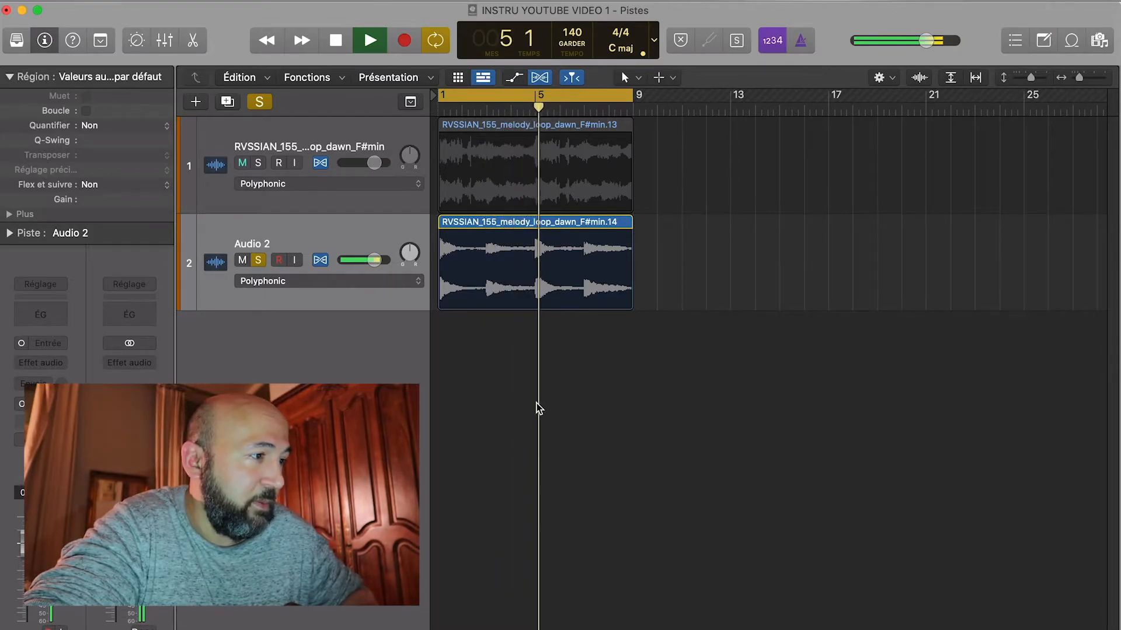
pyautogui.press('space')
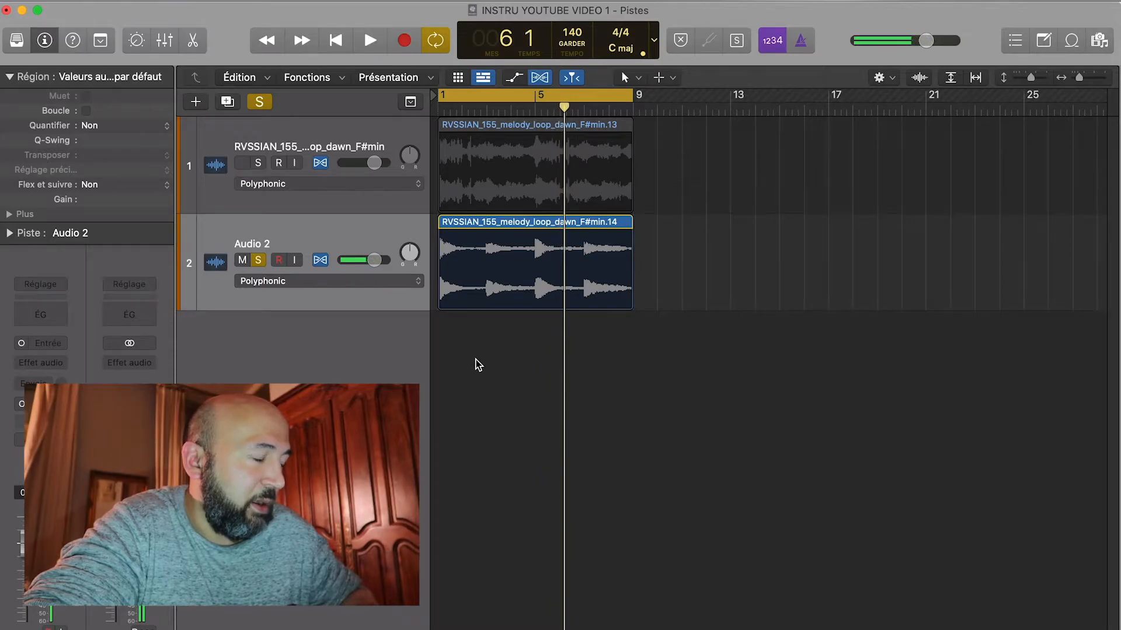
# Delete the second-half region and its Audio 2 track.
pyautogui.scroll(5, 570, 357)
pyautogui.scroll(-5, 570, 358)
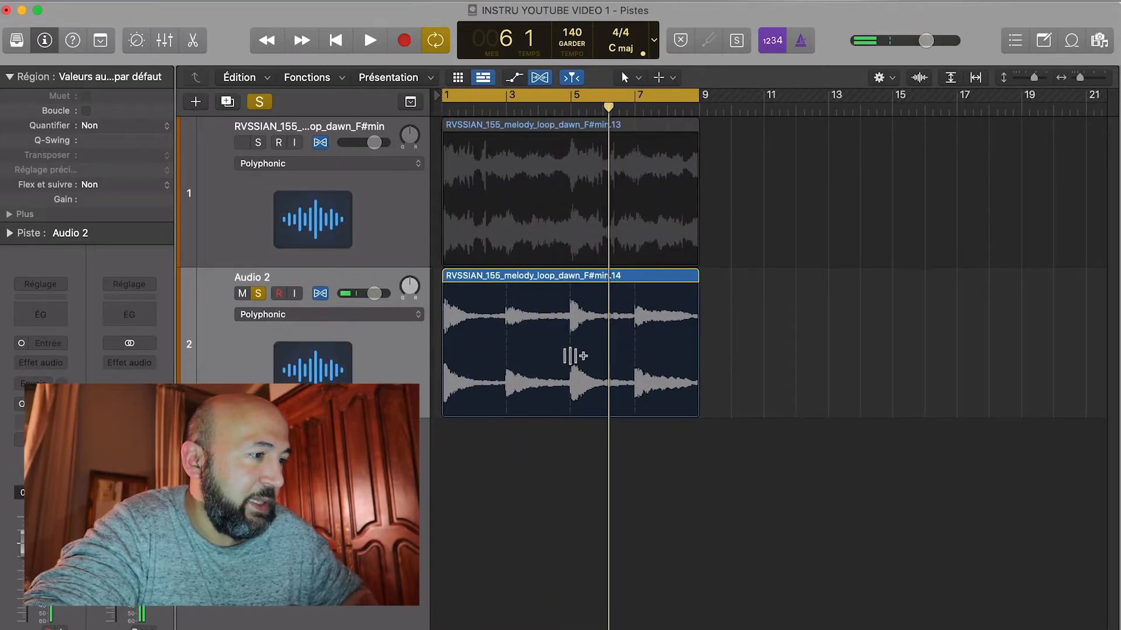
pyautogui.click(336, 288)
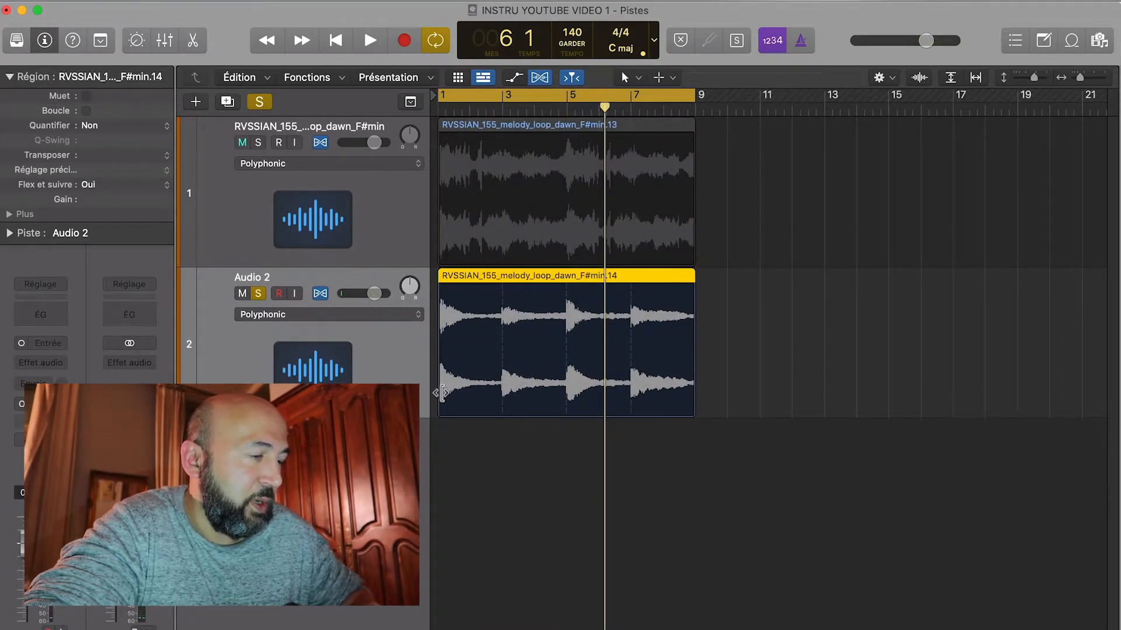
pyautogui.press('BackSpace')
pyautogui.press('super+BackSpace')
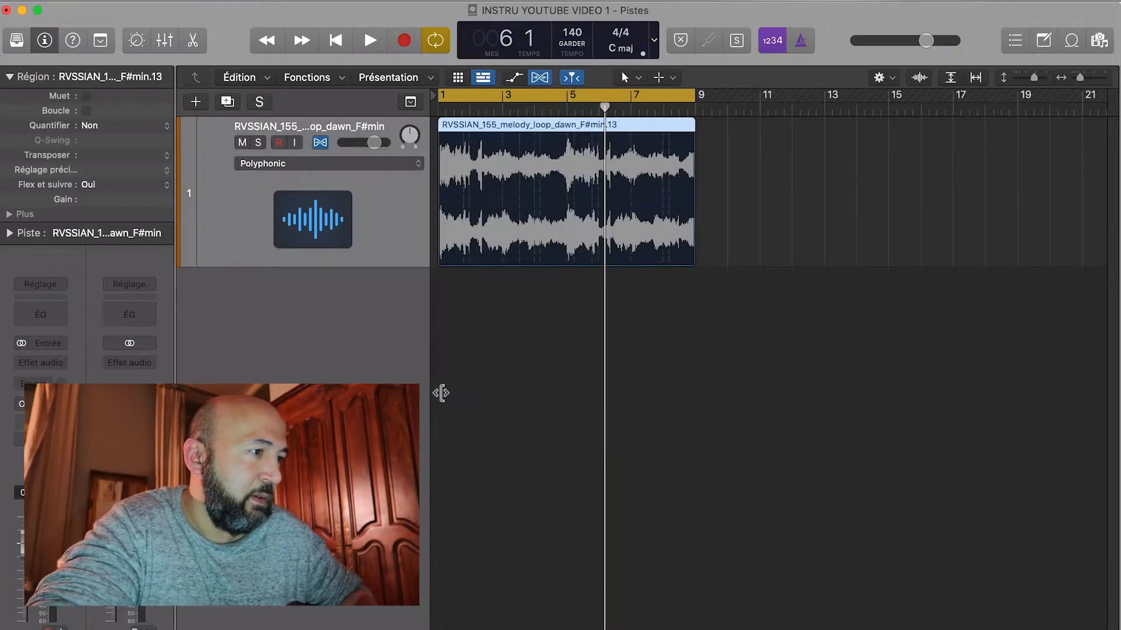
# Undo the recent edits back to the state before the Audio 2 track was created.
pyautogui.press('super+z')
pyautogui.press('super+z')
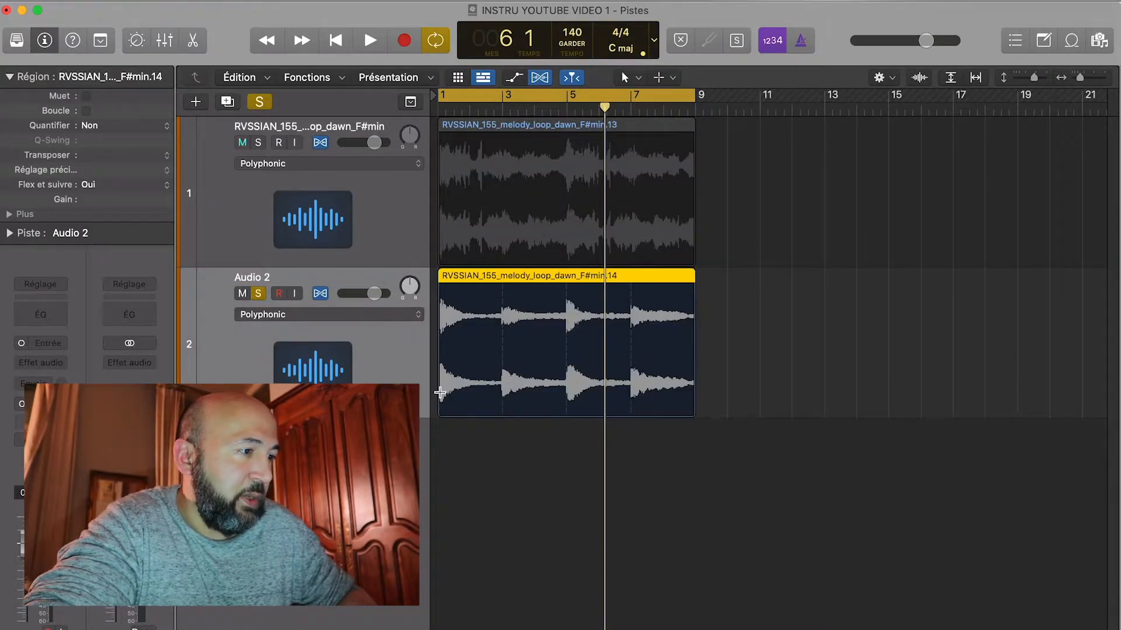
pyautogui.press('super+z')
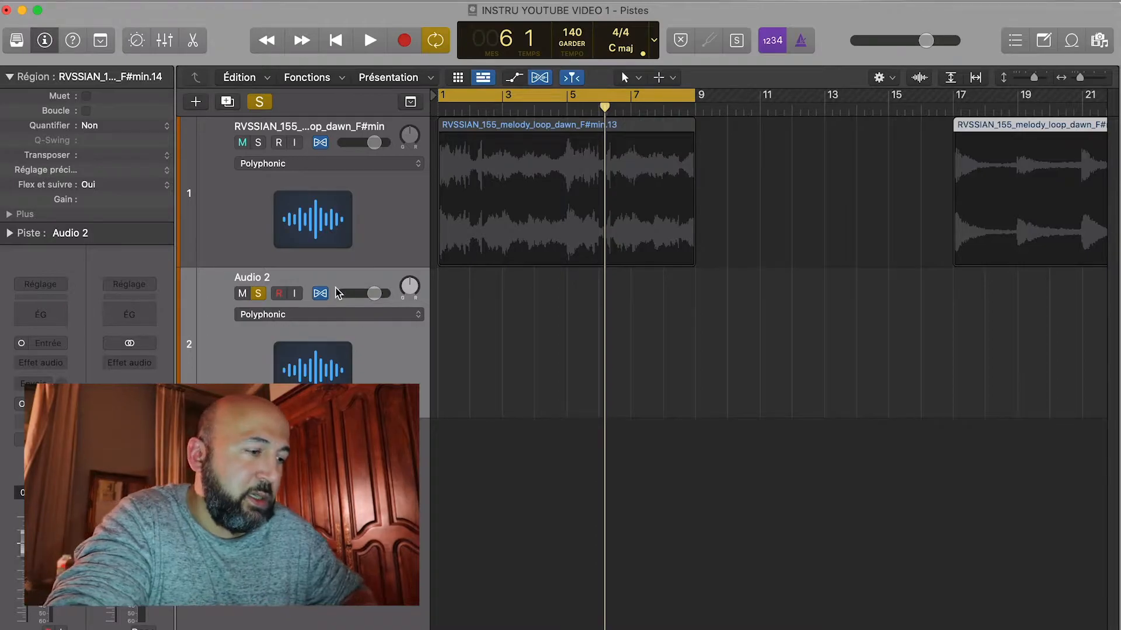
pyautogui.press('super+z')
pyautogui.press('super+shift+z')
pyautogui.click(437, 400)
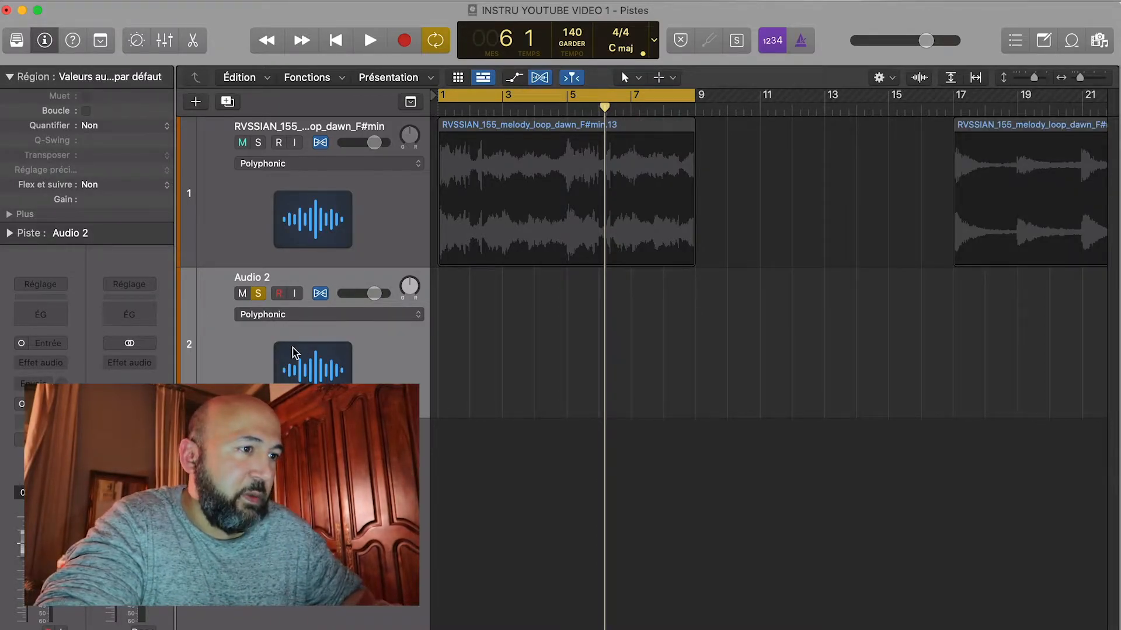
pyautogui.press('super+z')
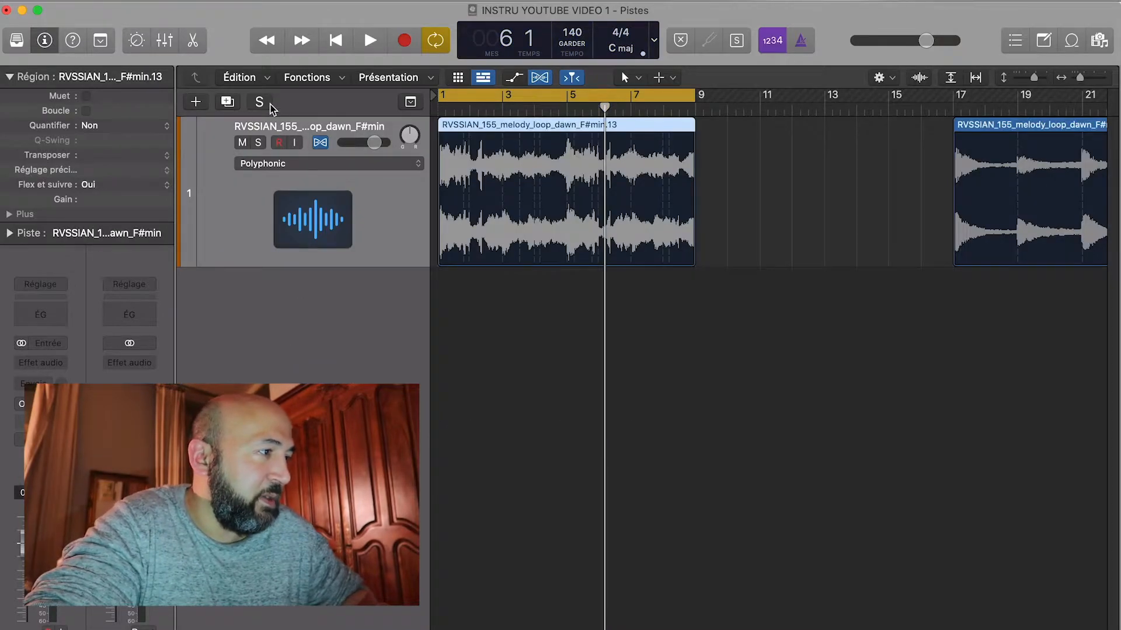
# Create one new audio track routed to Output 1 + 2.
pyautogui.click(196, 102)
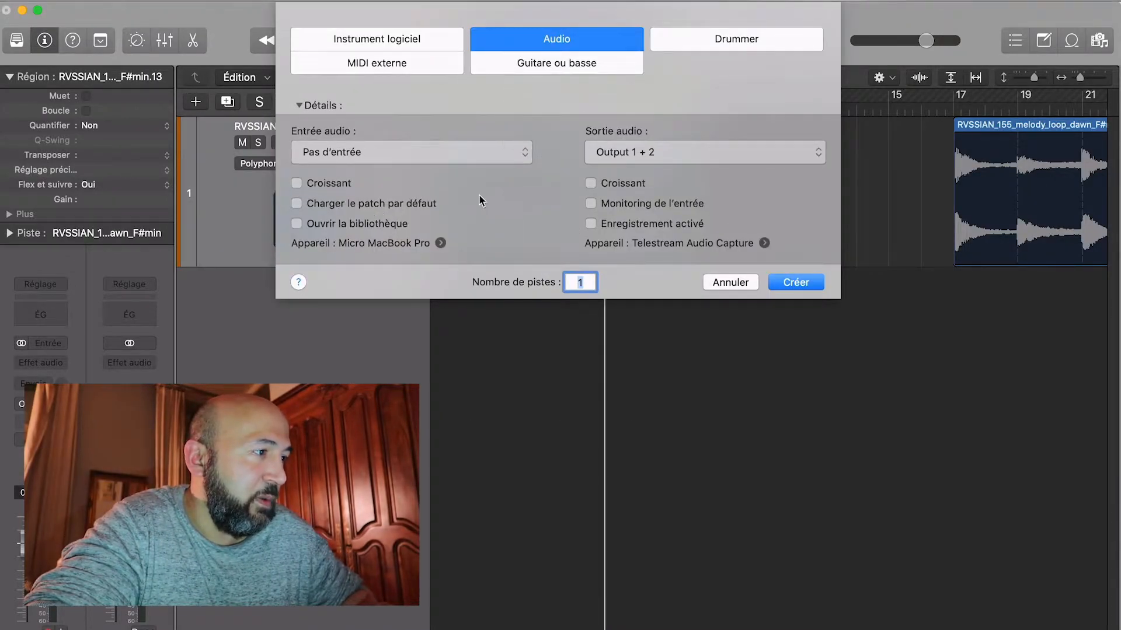
pyautogui.click(683, 160)
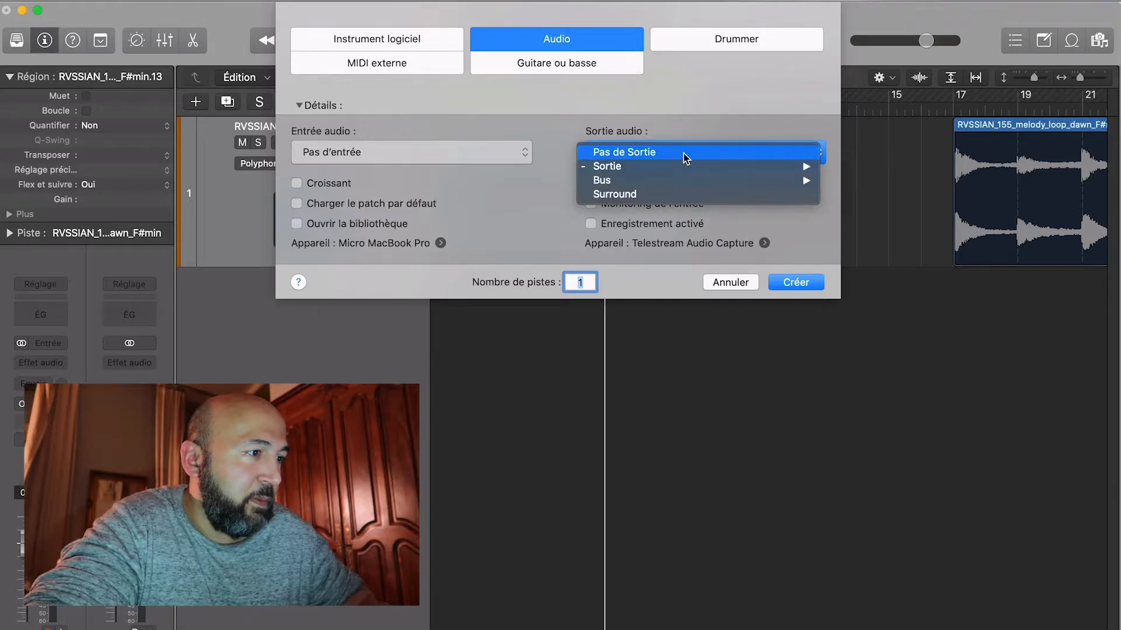
pyautogui.moveTo(687, 165)
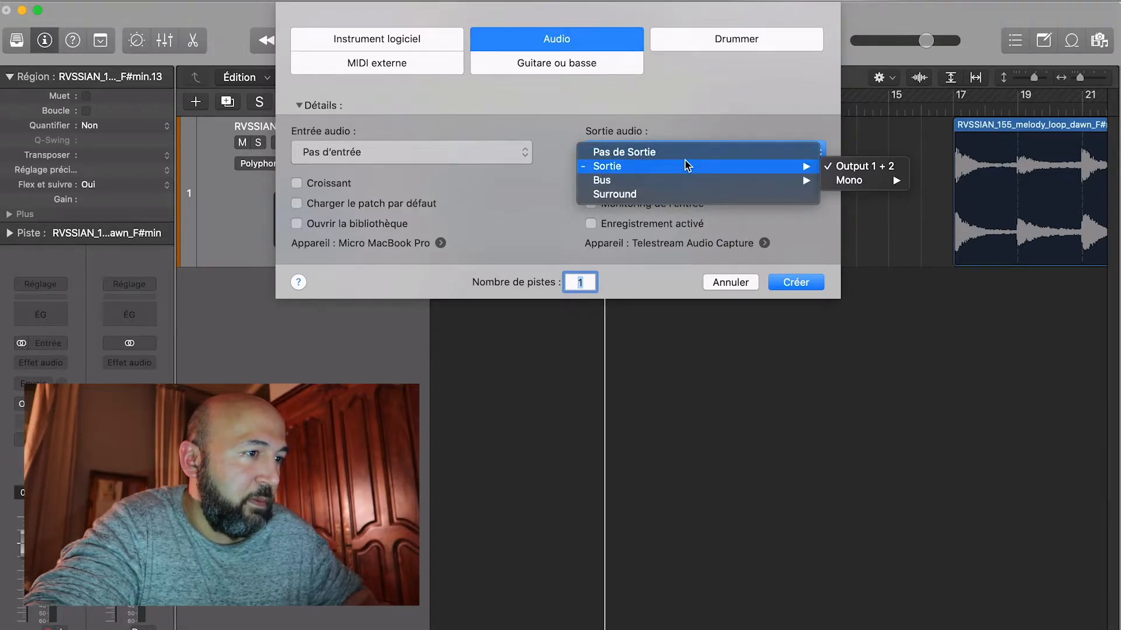
pyautogui.click(687, 128)
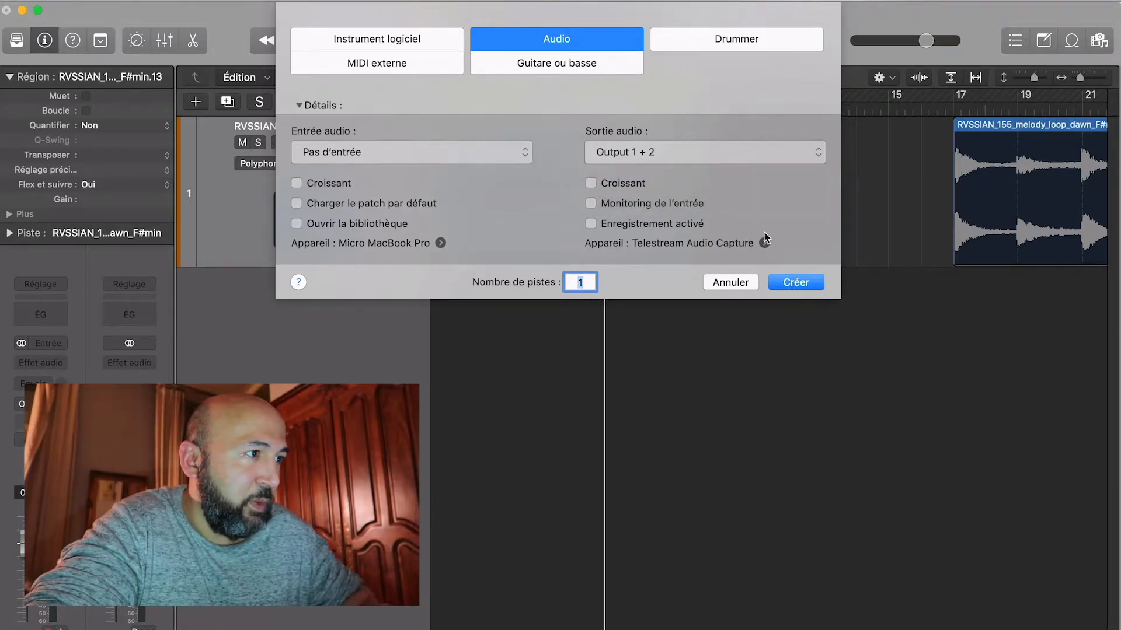
pyautogui.click(796, 282)
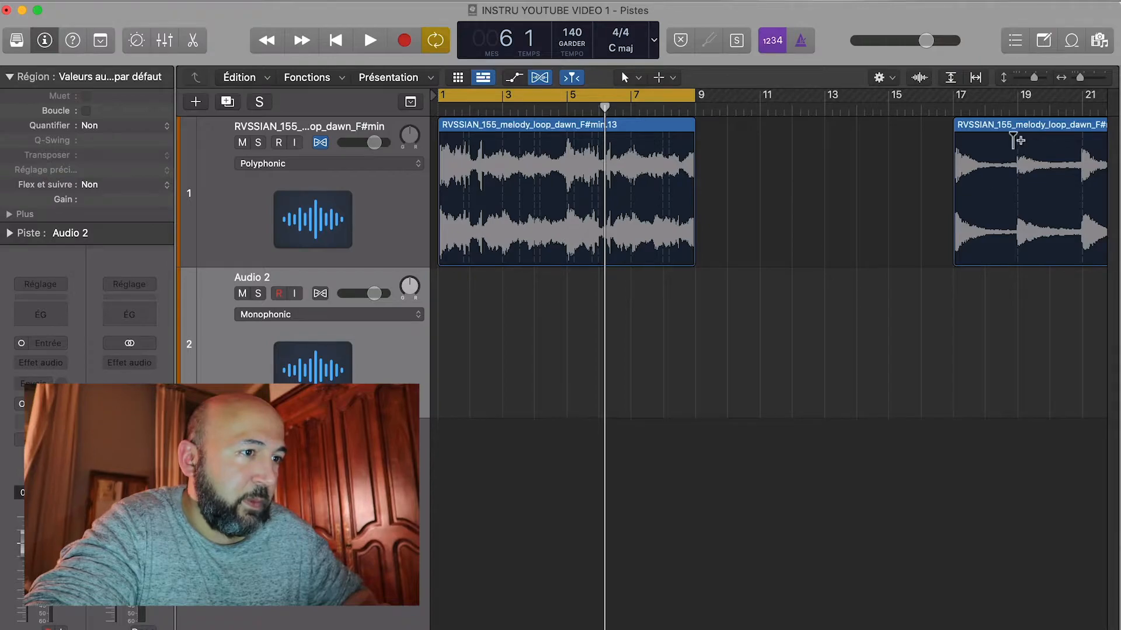
# Move the loop's second half from bar 17 to bar 1 on Audio 2 and set that track to Flex Time - Polyphonic.
pyautogui.press('t')
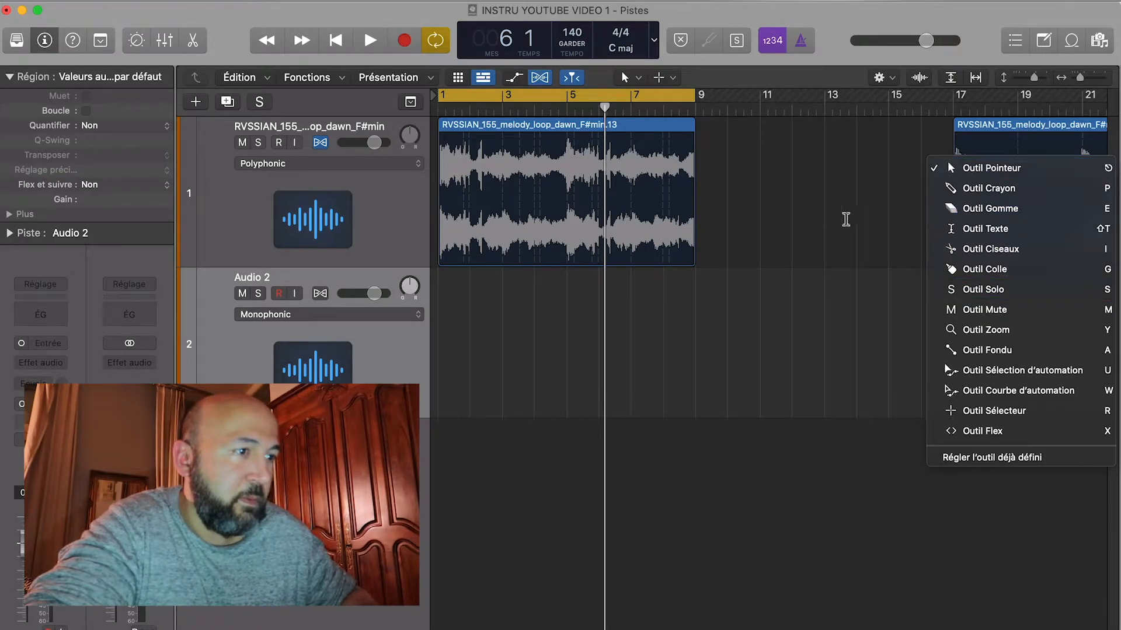
pyautogui.click(1008, 126)
pyautogui.moveTo(1008, 126); pyautogui.dragTo(486, 324)
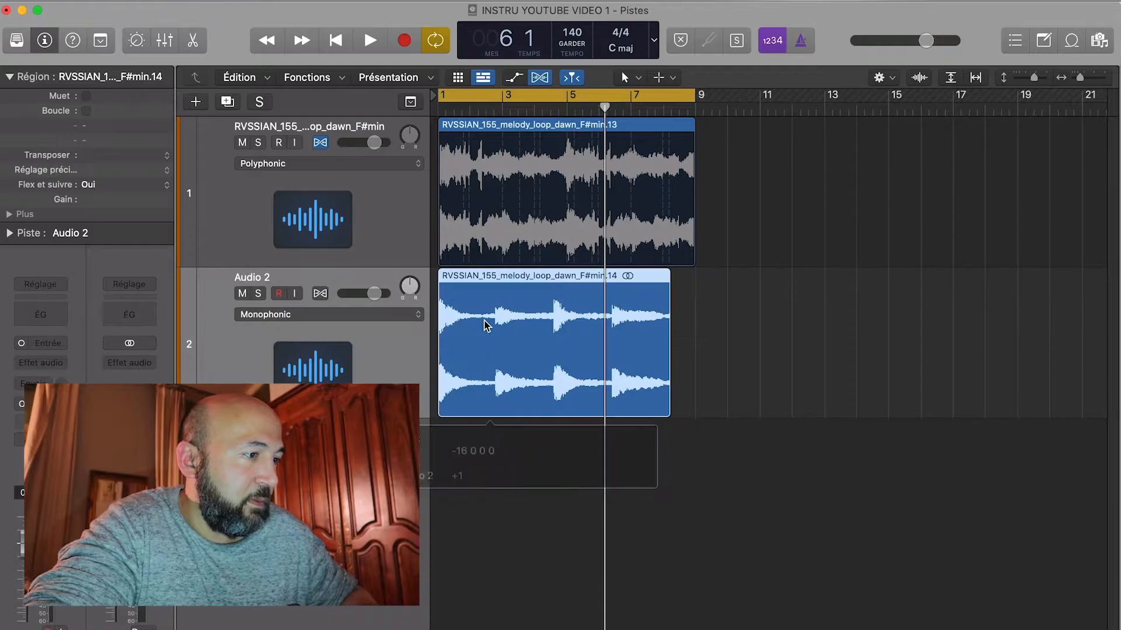
pyautogui.click(390, 317)
pyautogui.click(373, 354)
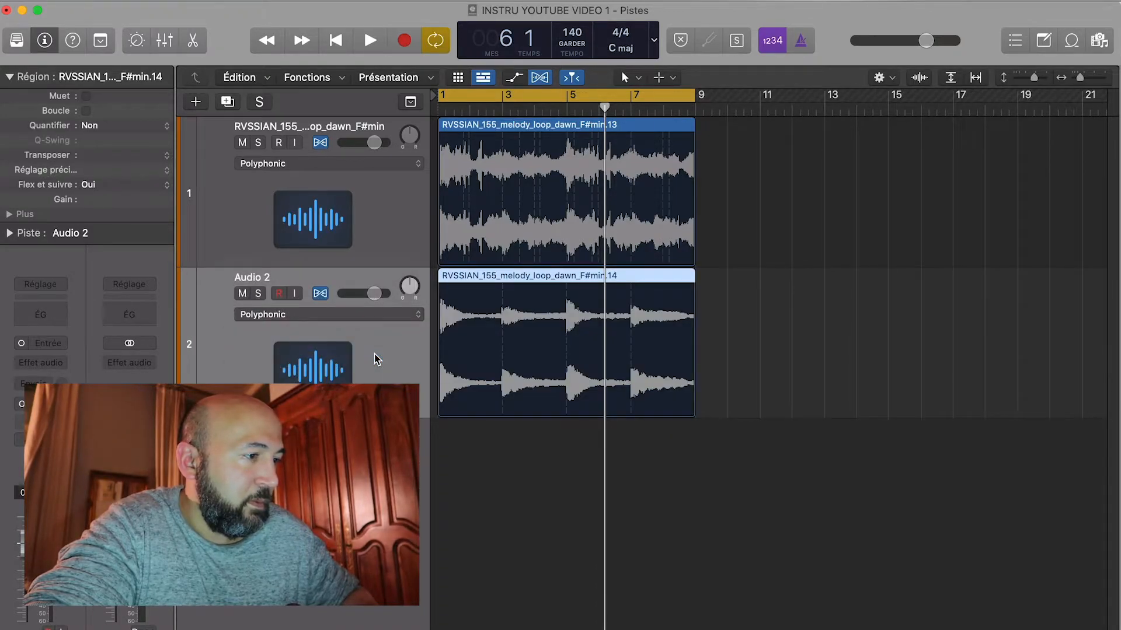
# Solo the Audio 2 track and play back the second half of the loop.
pyautogui.click(258, 293)
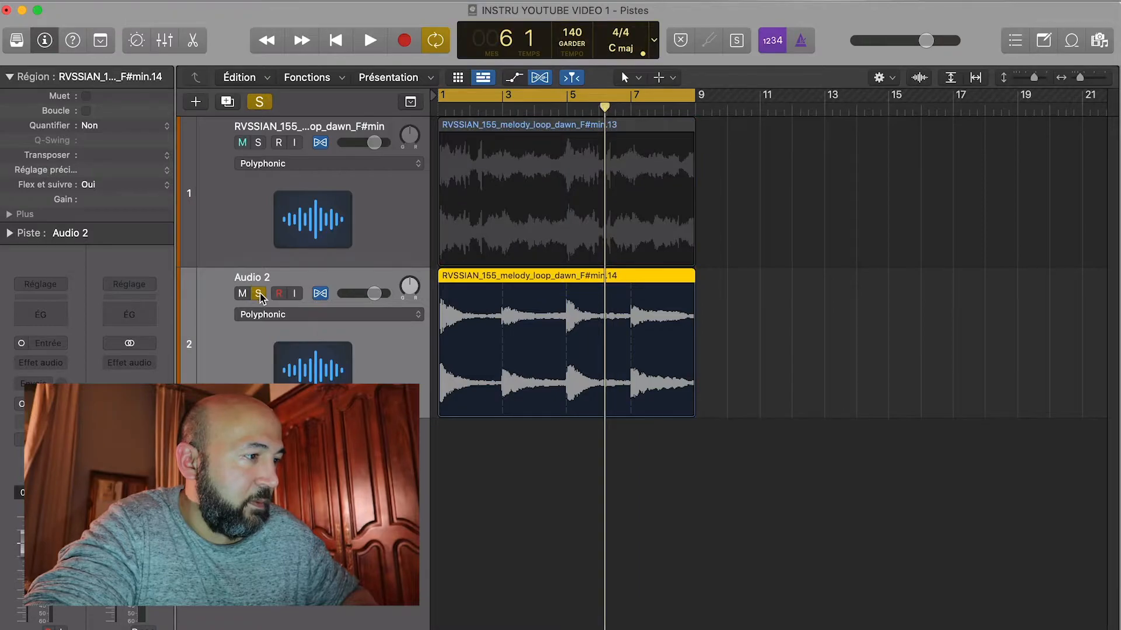
pyautogui.press('space')
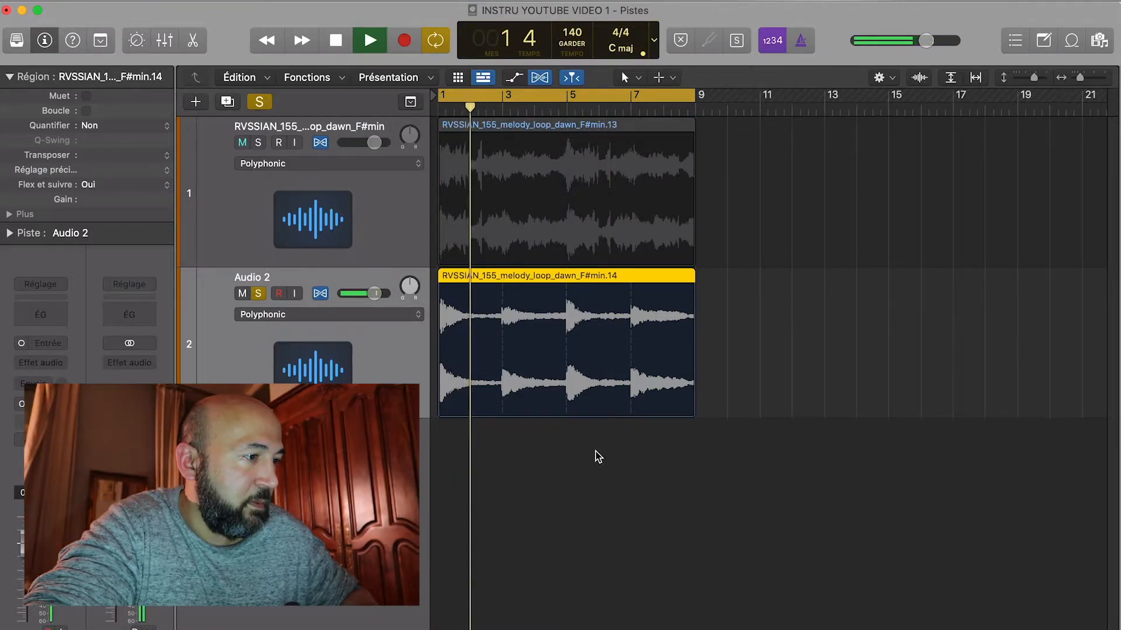
pyautogui.press('super+Down')
pyautogui.press('super+Down')
pyautogui.press('super+Right')
pyautogui.press('super+Right')
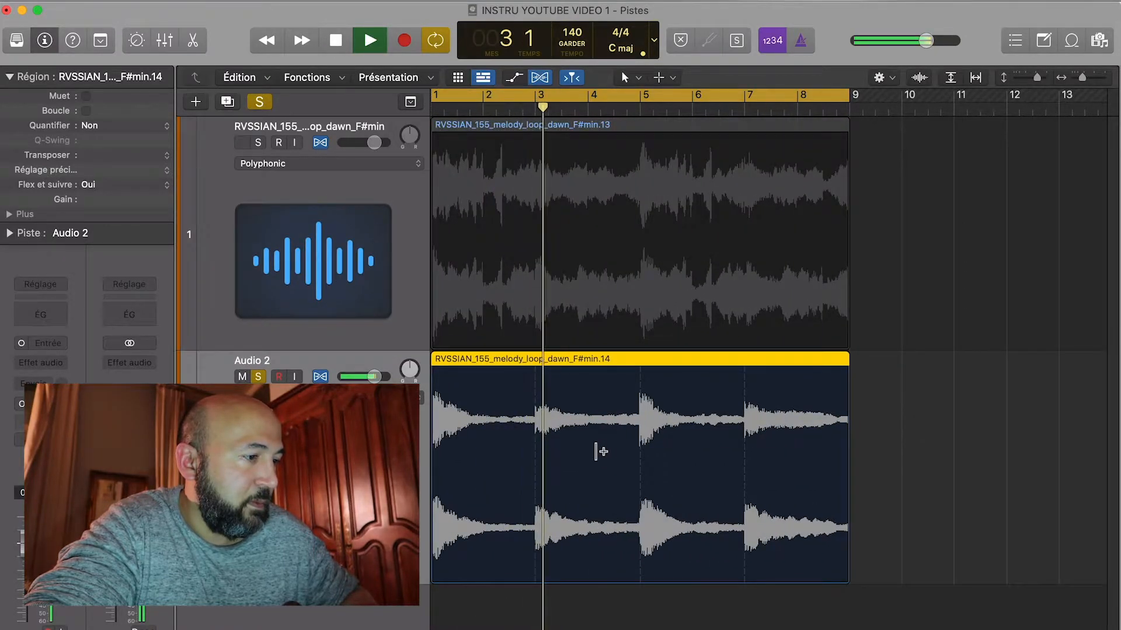
pyautogui.press('space')
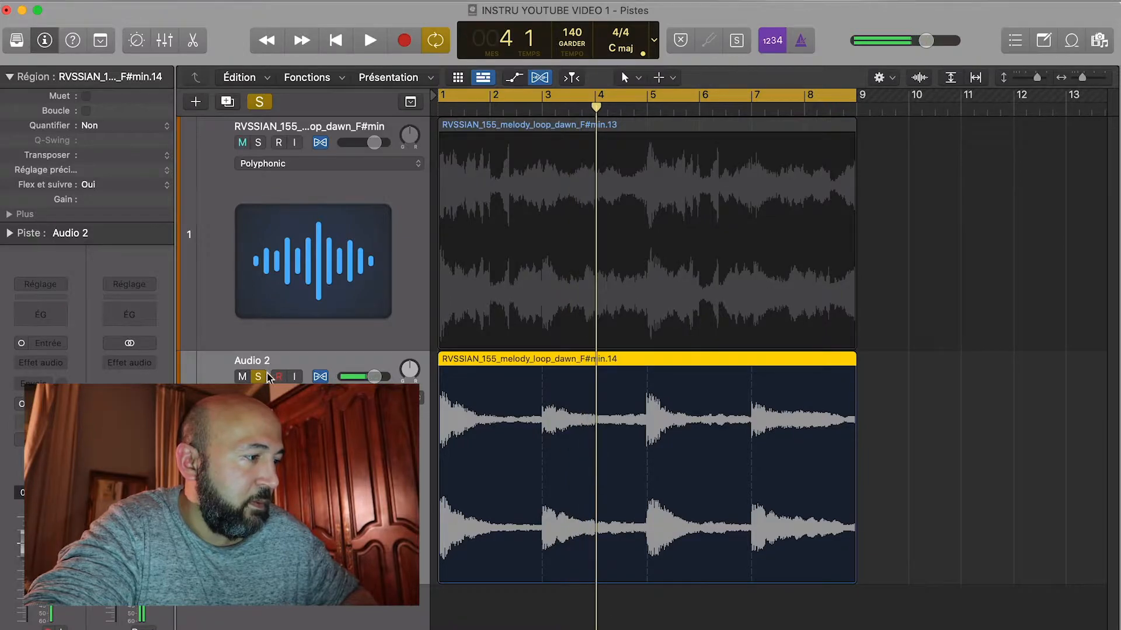
# Switch the solo from Audio 2 to the dawn loop track and listen to the first half.
pyautogui.click(258, 376)
pyautogui.click(258, 142)
pyautogui.press('space')
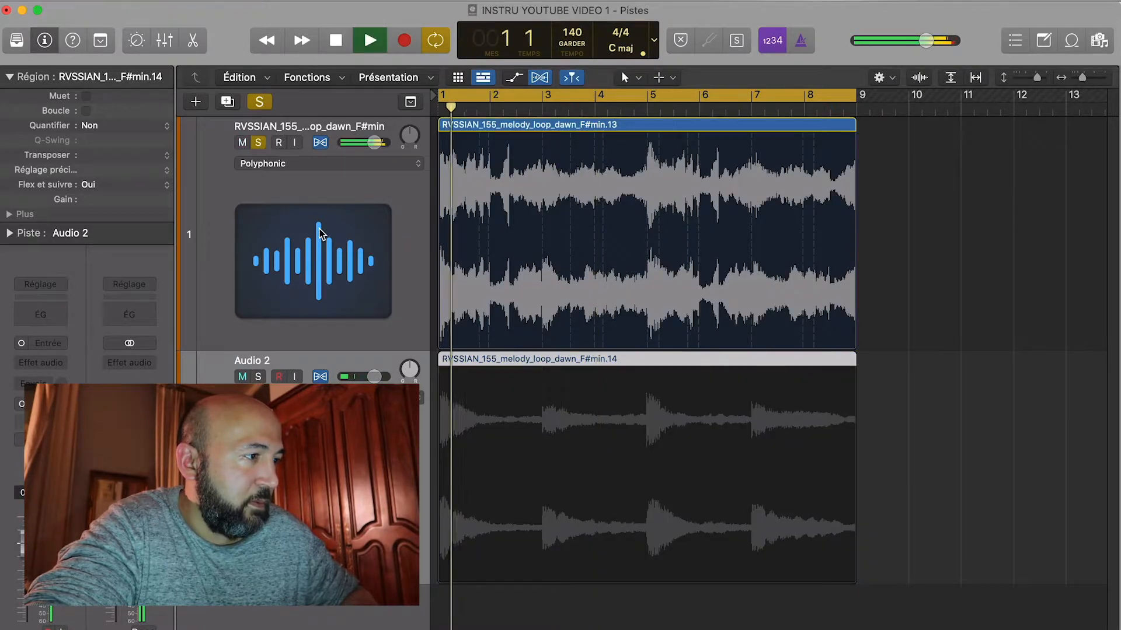
pyautogui.press('space')
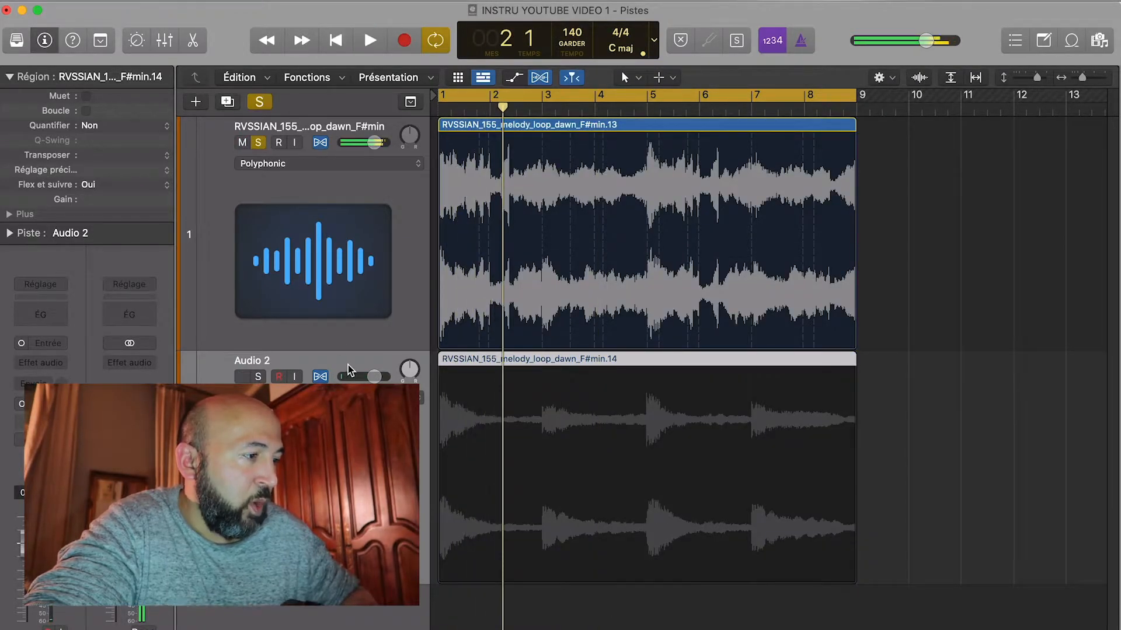
# Delete the second-half region together with the Audio 2 track and return the playhead to bar 1.
pyautogui.press('BackSpace')
pyautogui.press('super+BackSpace')
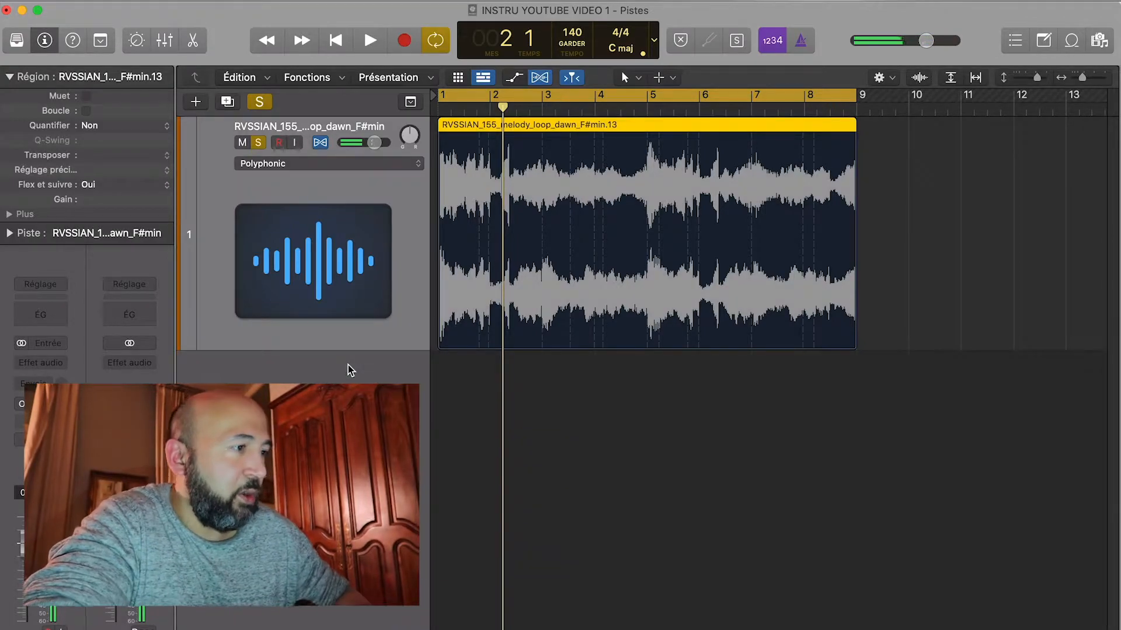
pyautogui.press('Return')
pyautogui.keyDown('ctrl'); pyautogui.keyDown('alt'); pyautogui.click(730, 537); pyautogui.keyUp('alt'); pyautogui.keyUp('ctrl')
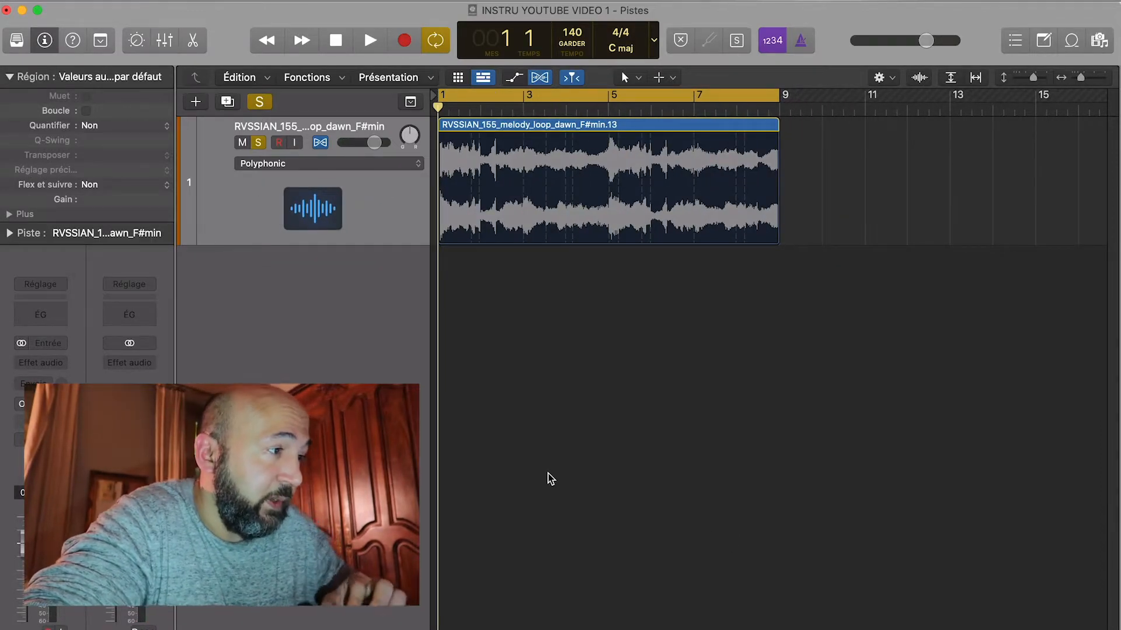
pyautogui.click(380, 215)
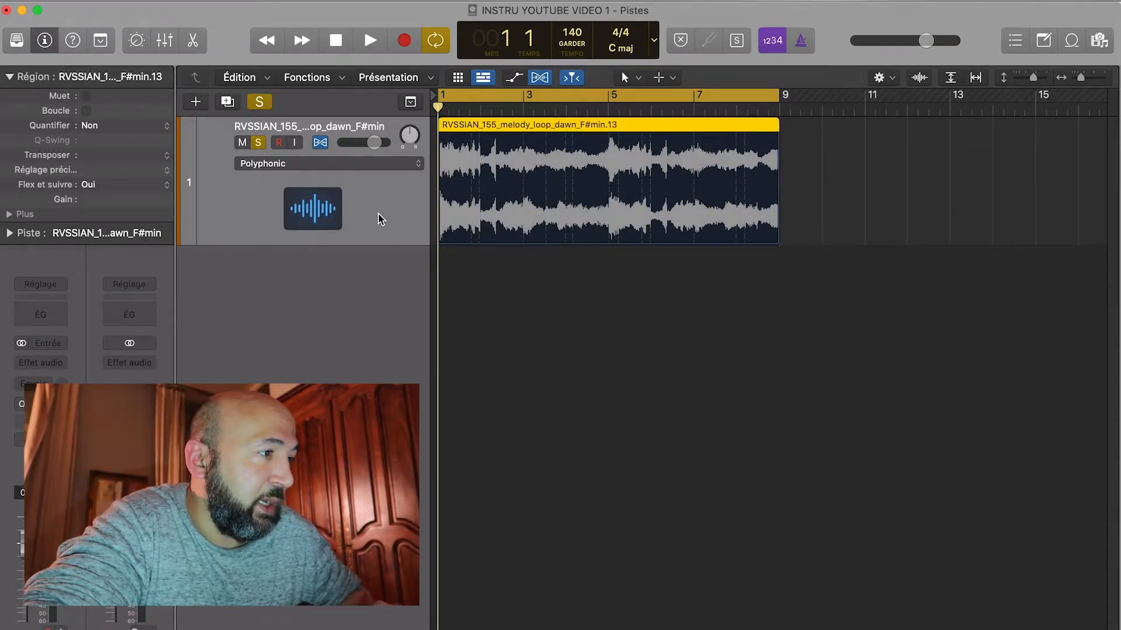
pyautogui.click(822, 416)
pyautogui.keyDown('ctrl'); pyautogui.keyDown('alt'); pyautogui.click(823, 417); pyautogui.keyUp('alt'); pyautogui.keyUp('ctrl')
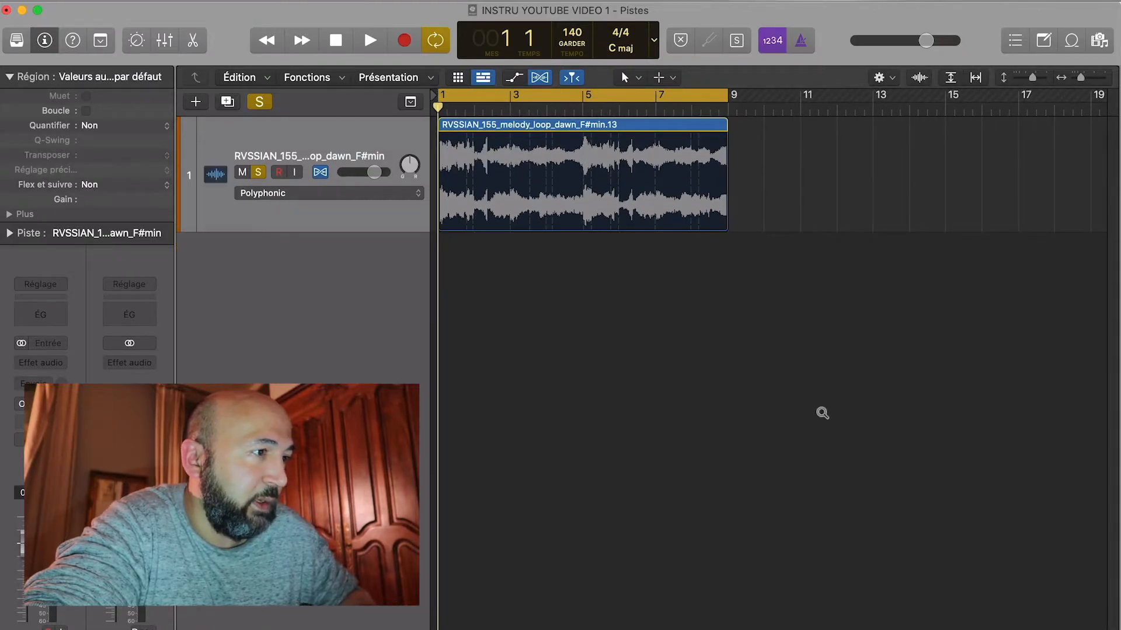
pyautogui.scroll(5, 823, 393)
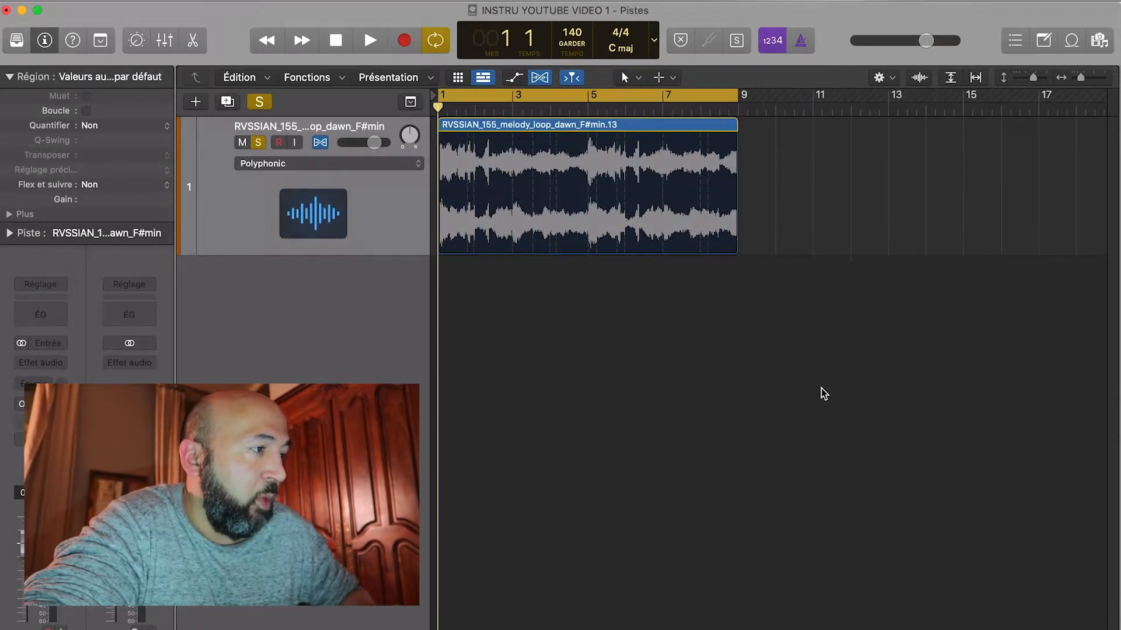
pyautogui.scroll(3, 823, 394)
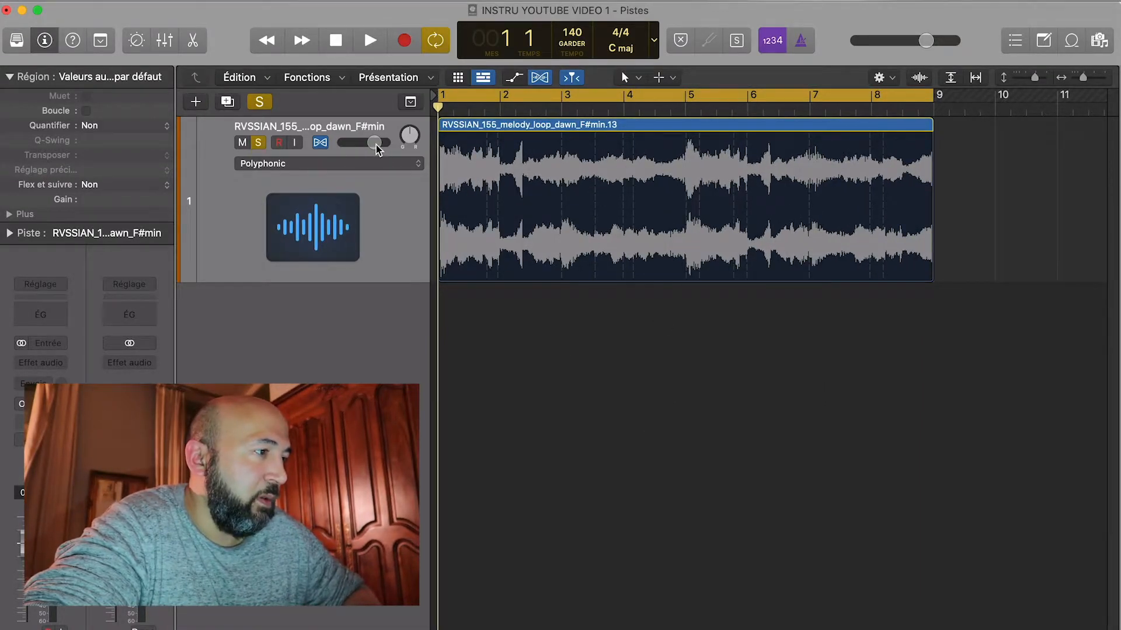
pyautogui.scroll(-4, 591, 376)
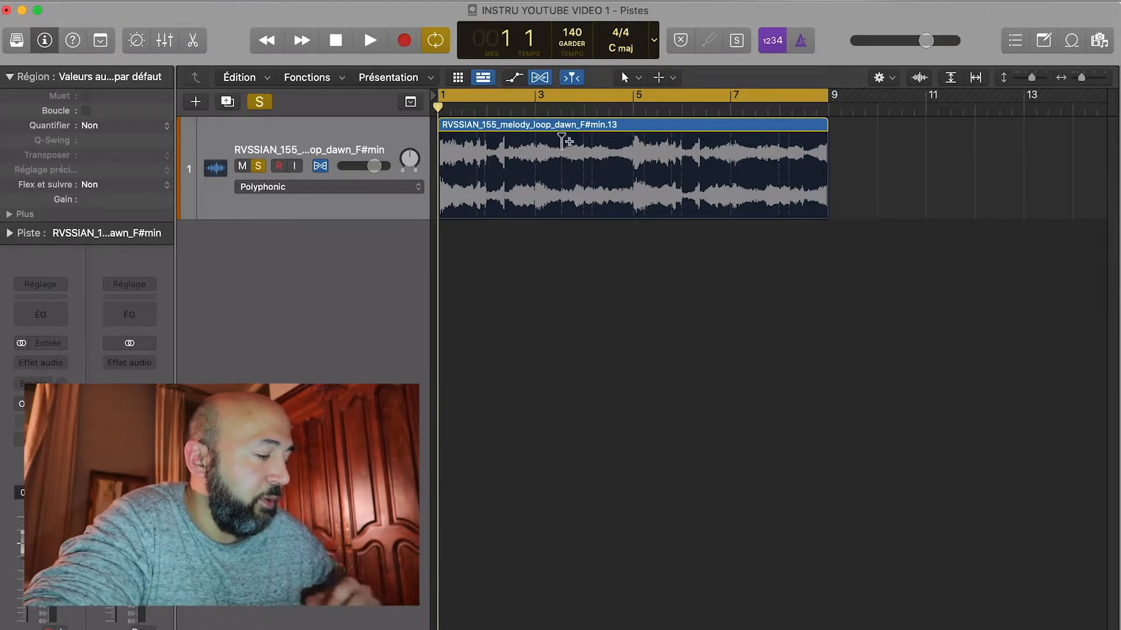
pyautogui.press('z')
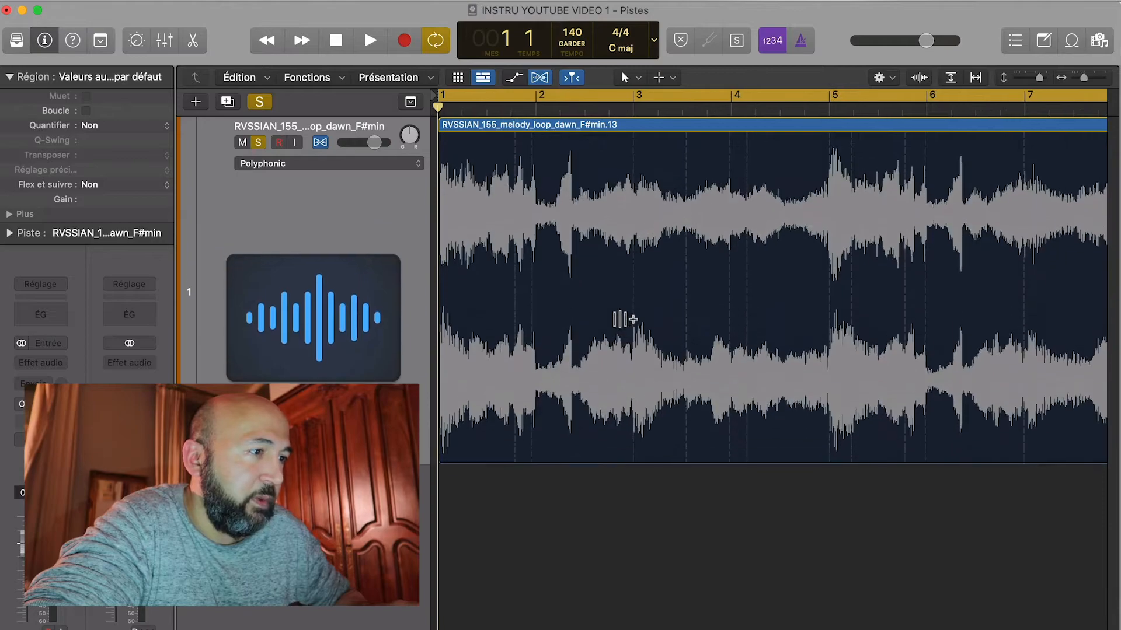
pyautogui.scroll(-3, 622, 319)
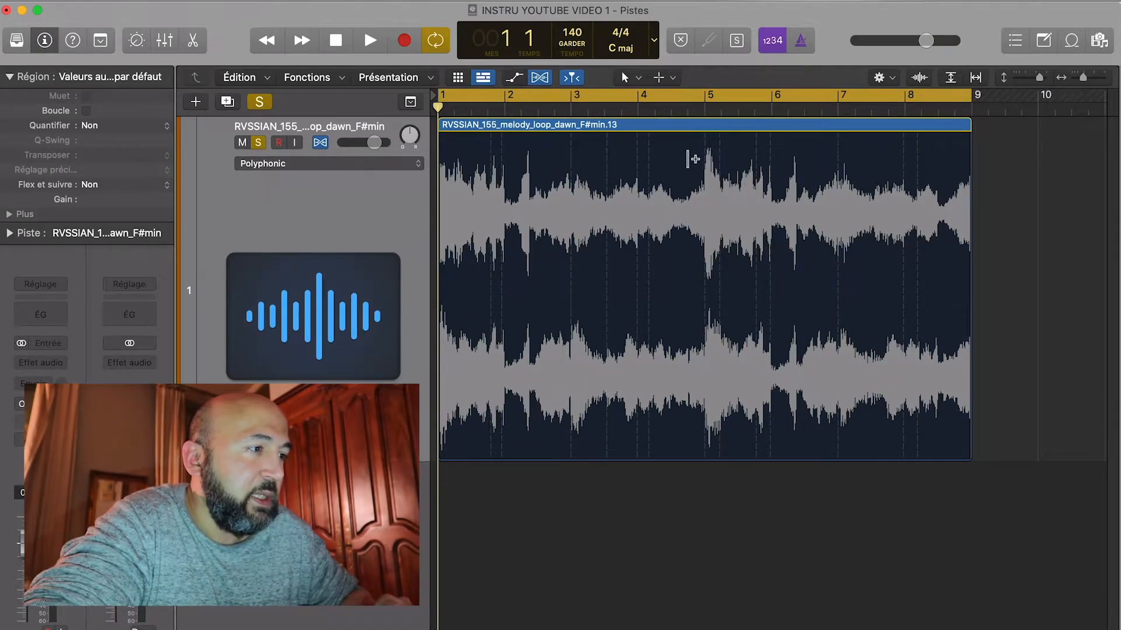
# Try raising the dawn loop region's gain to +8.0 dB and reset it.
pyautogui.moveTo(87, 204); pyautogui.dragTo(84, 100)
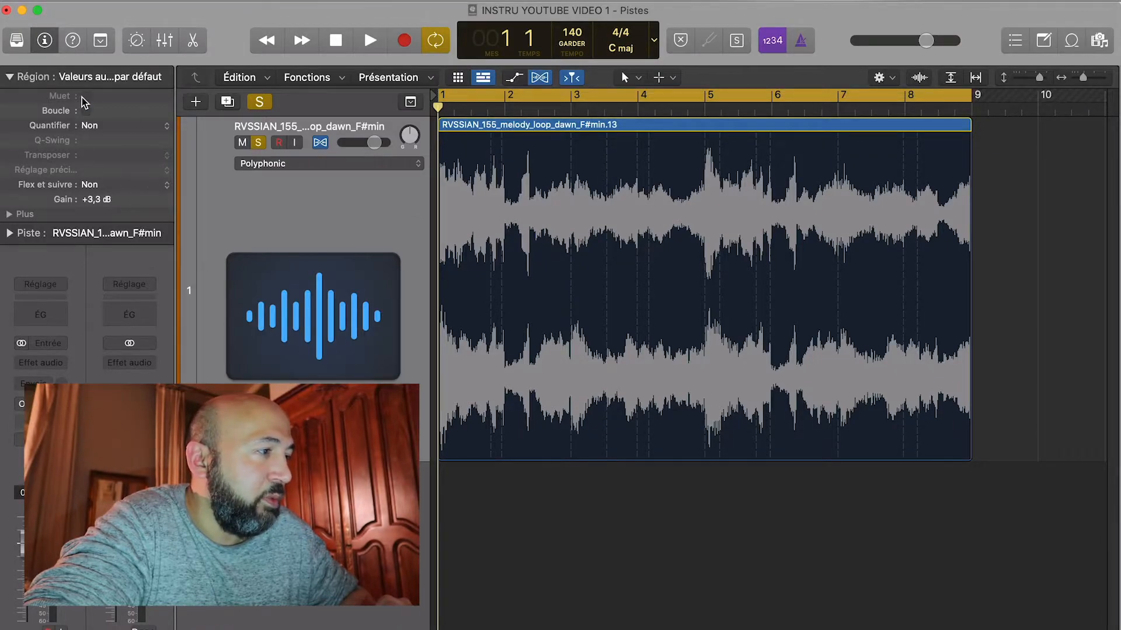
pyautogui.click(359, 256)
pyautogui.moveTo(92, 199); pyautogui.dragTo(92, 140)
pyautogui.moveTo(76, 1); pyautogui.dragTo(74, 7)
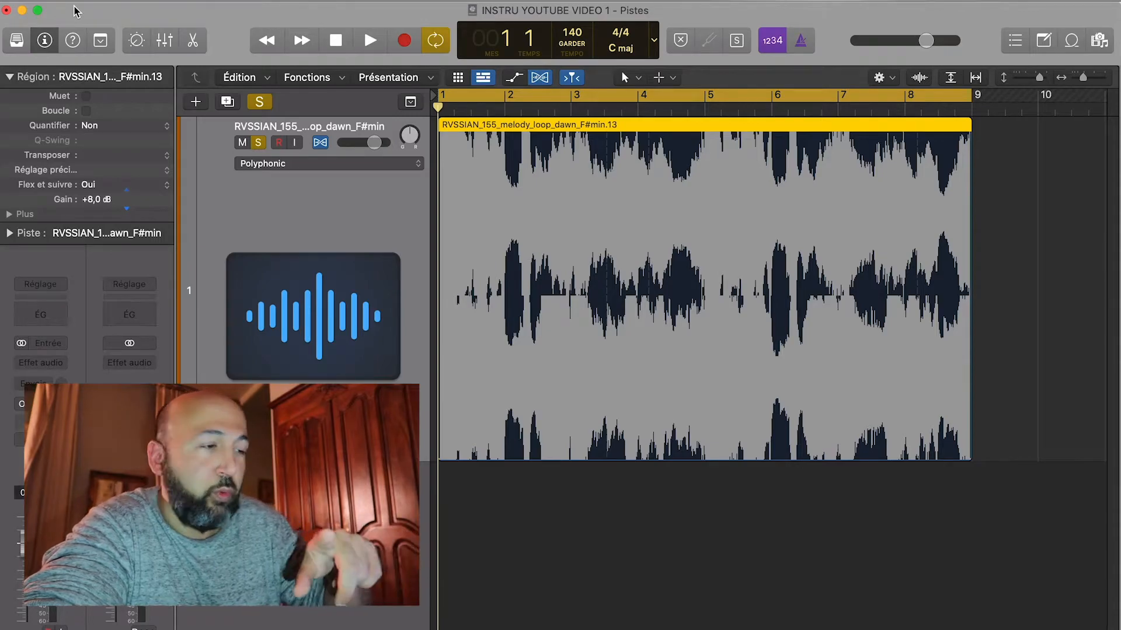
pyautogui.moveTo(74, 7); pyautogui.dragTo(115, 183)
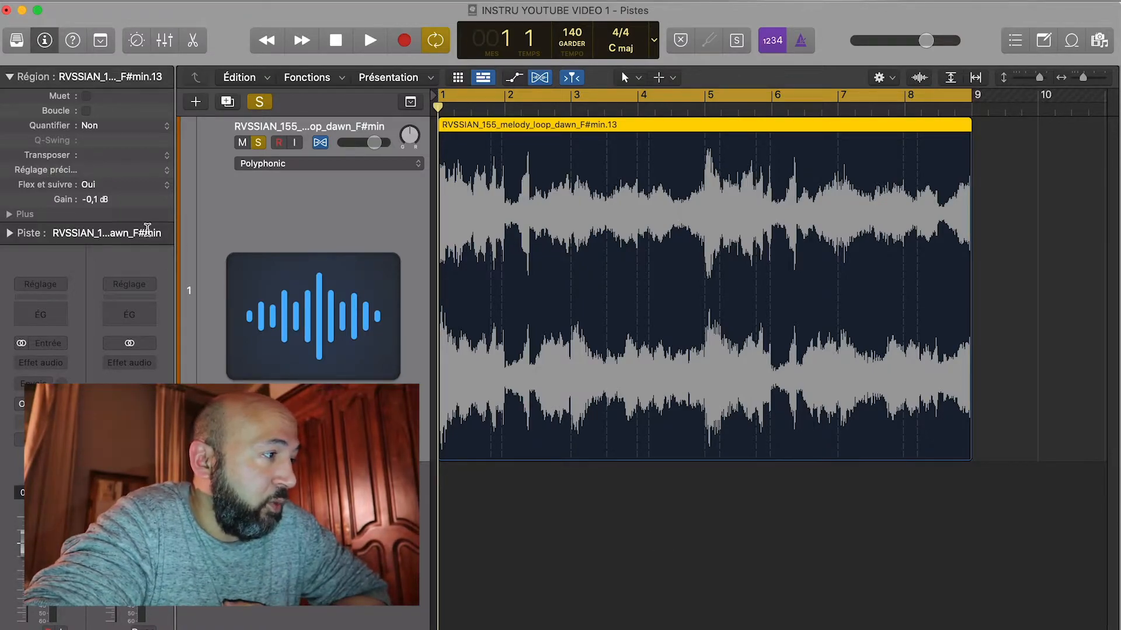
pyautogui.moveTo(95, 200); pyautogui.dragTo(97, 197)
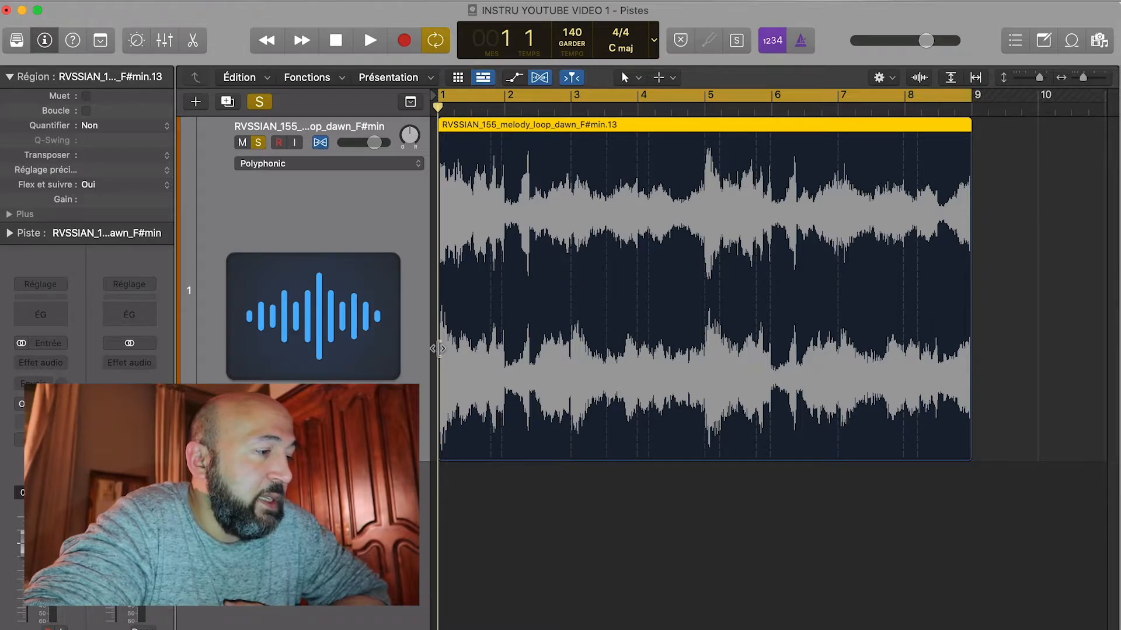
# Play the loop with the dawn track's volume fader raised to 4.4 dB, and restore the fader and the output peak meter.
pyautogui.click(741, 534)
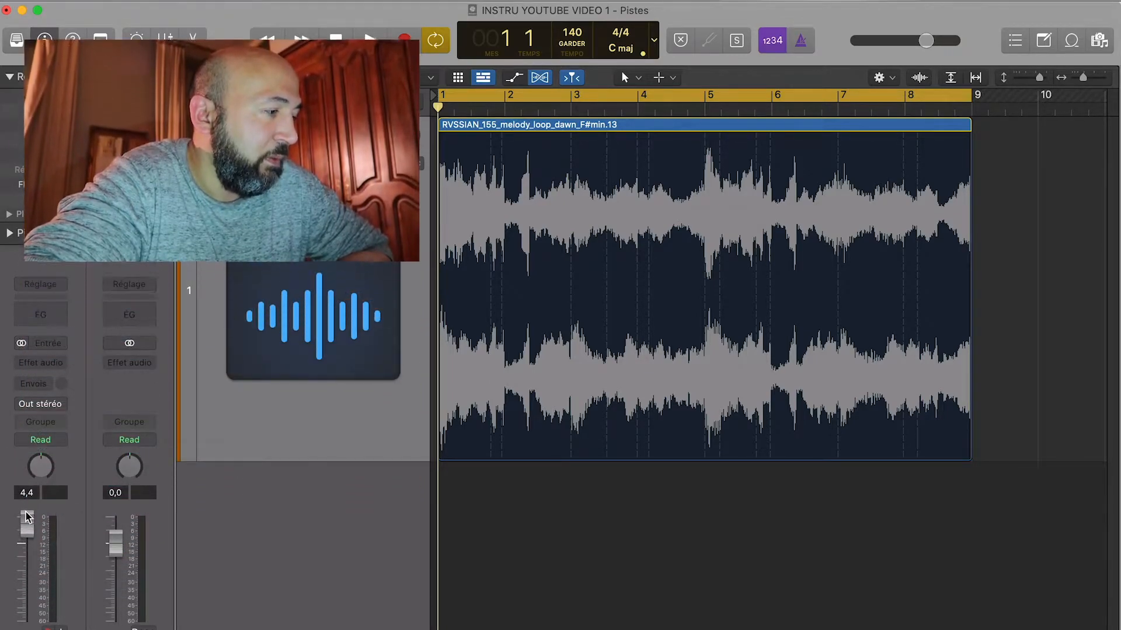
pyautogui.press('space')
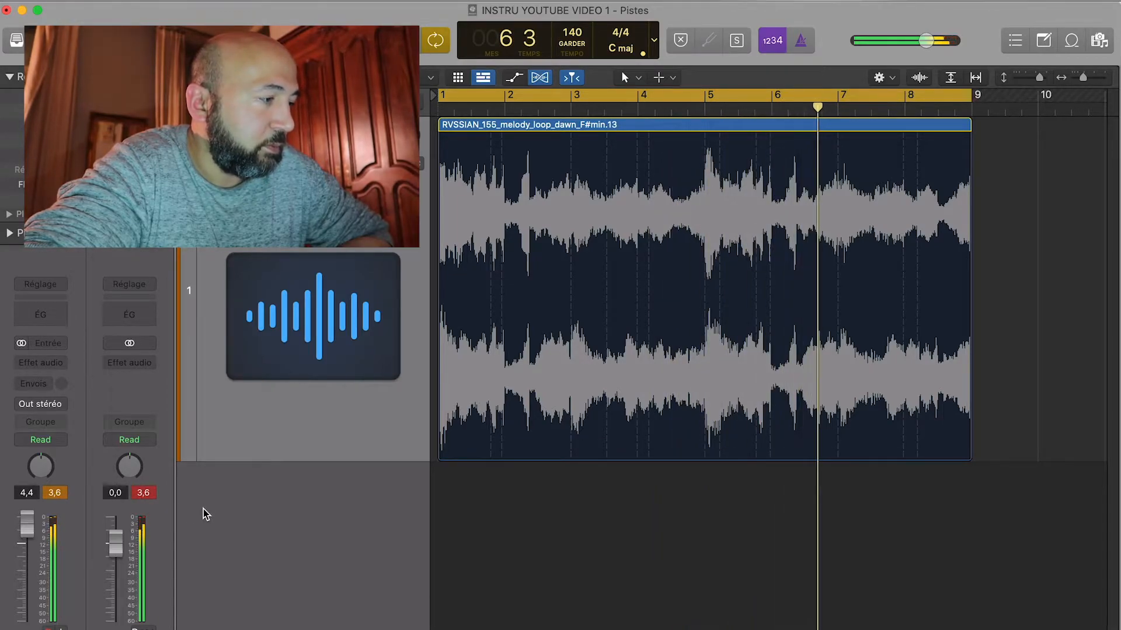
pyautogui.moveTo(27, 525); pyautogui.dragTo(27, 544)
pyautogui.click(144, 493)
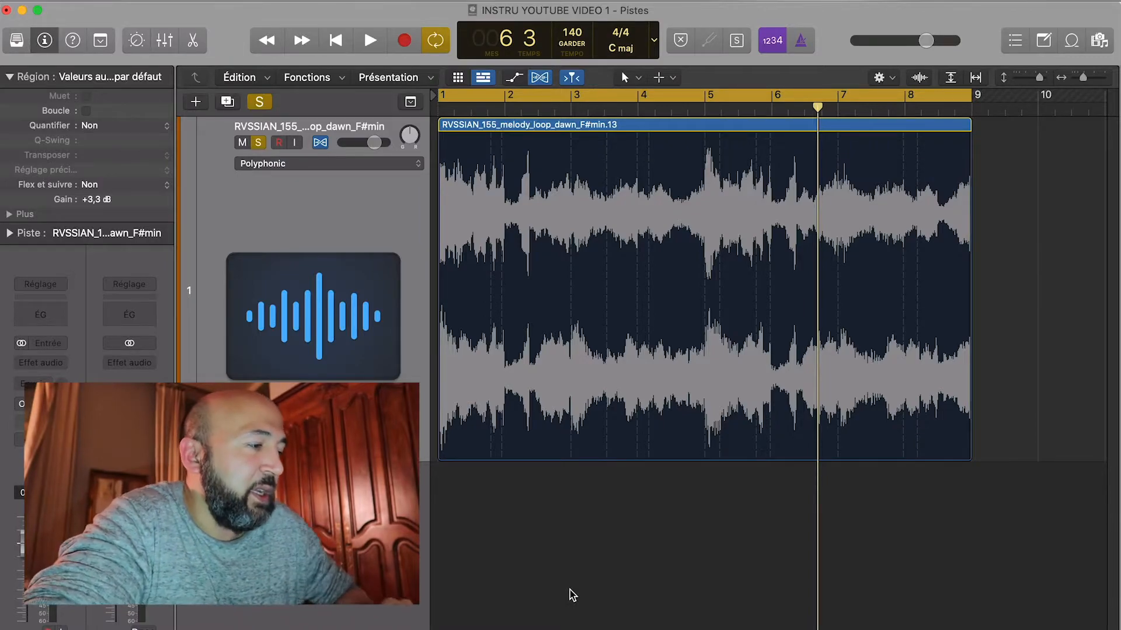
pyautogui.scroll(-5, 603, 538)
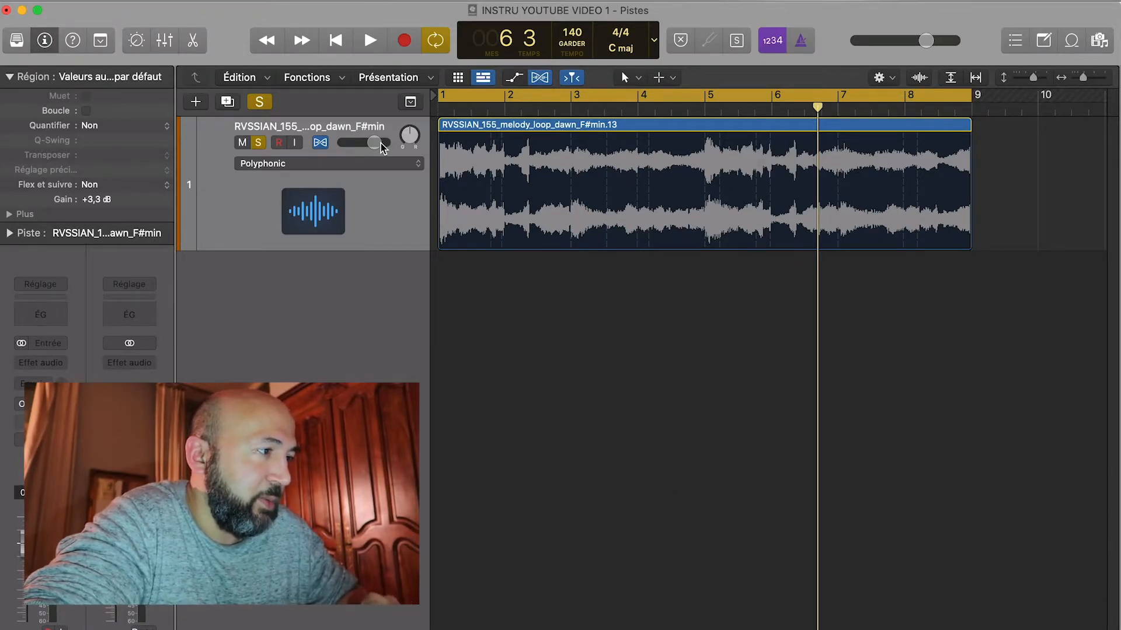
# Lower the dawn track's volume fader to -11.8 dB and play the loop to check the level.
pyautogui.moveTo(375, 142); pyautogui.dragTo(356, 143)
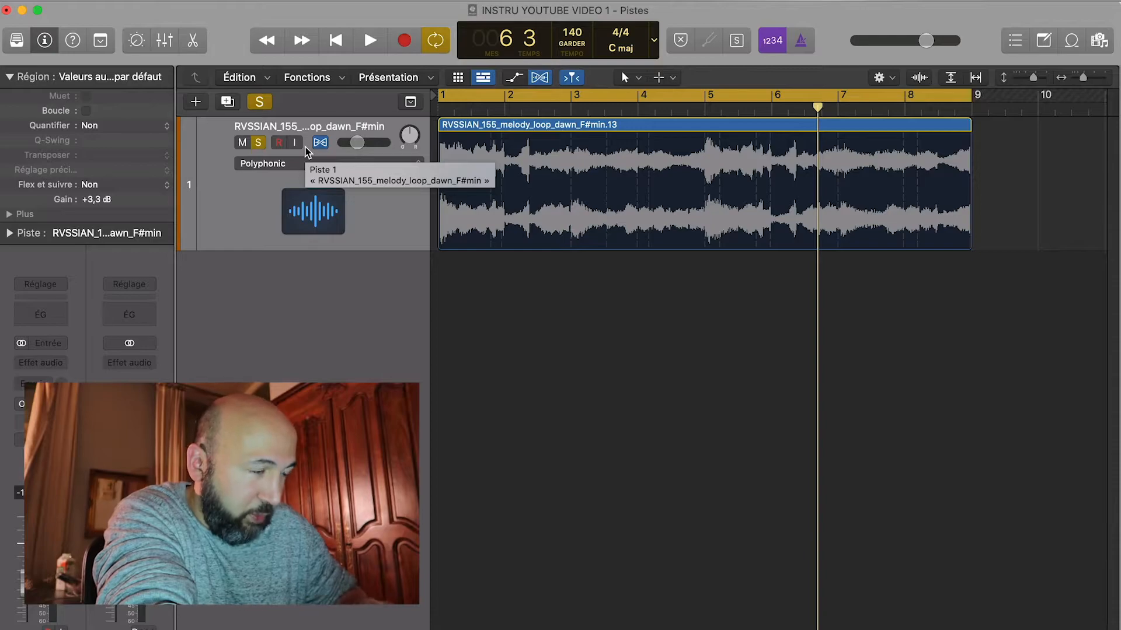
pyautogui.press('space')
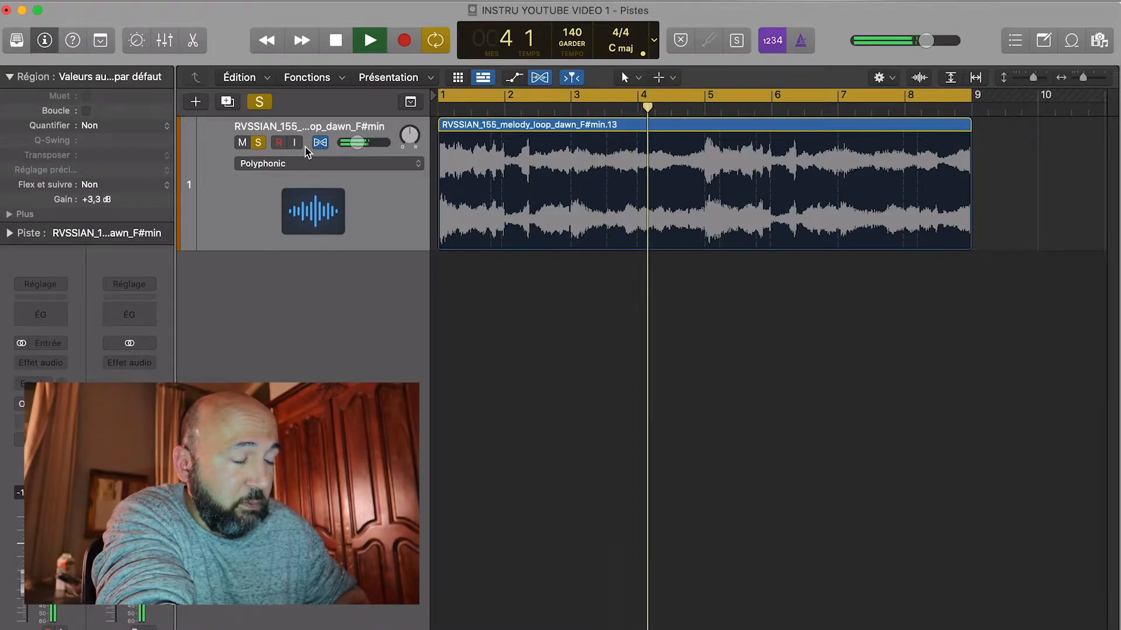
pyautogui.press('space')
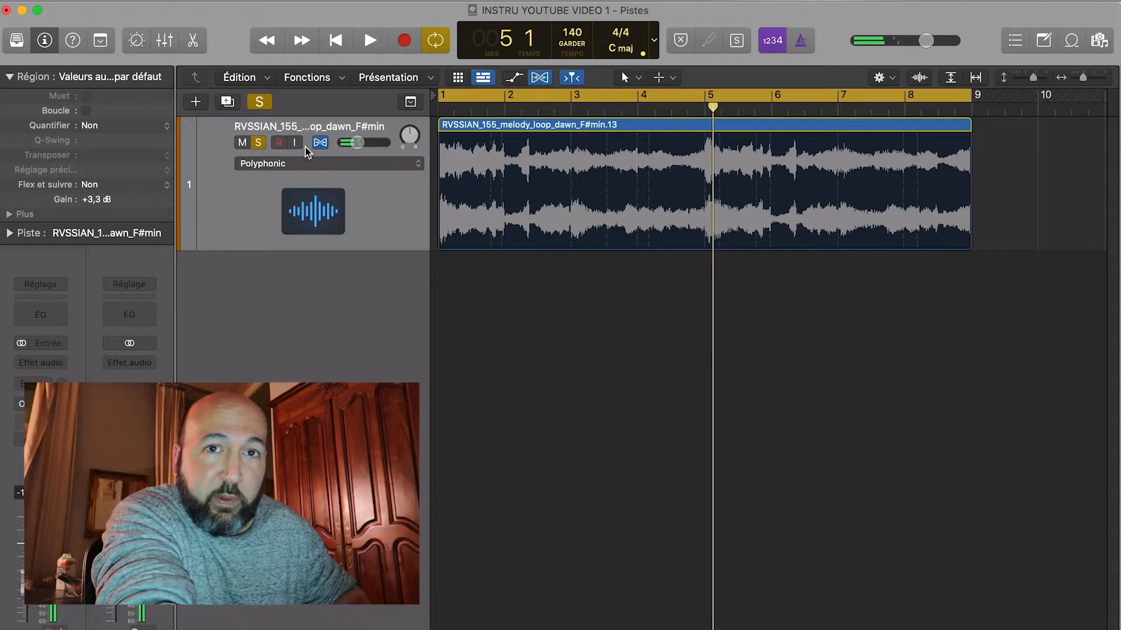
pyautogui.press('space')
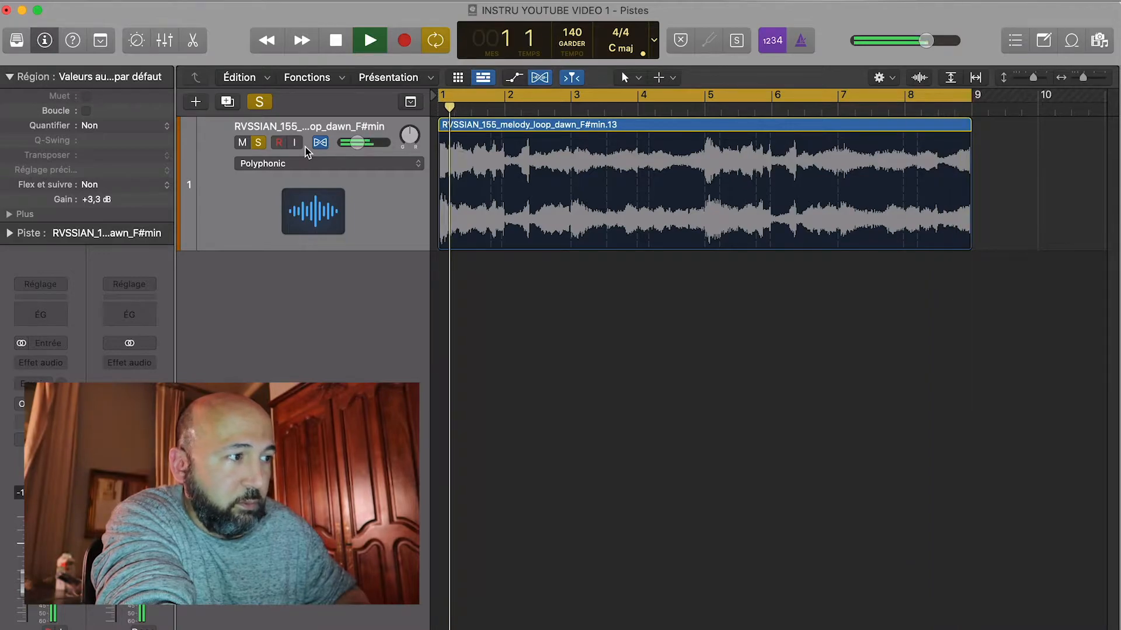
pyautogui.press('space')
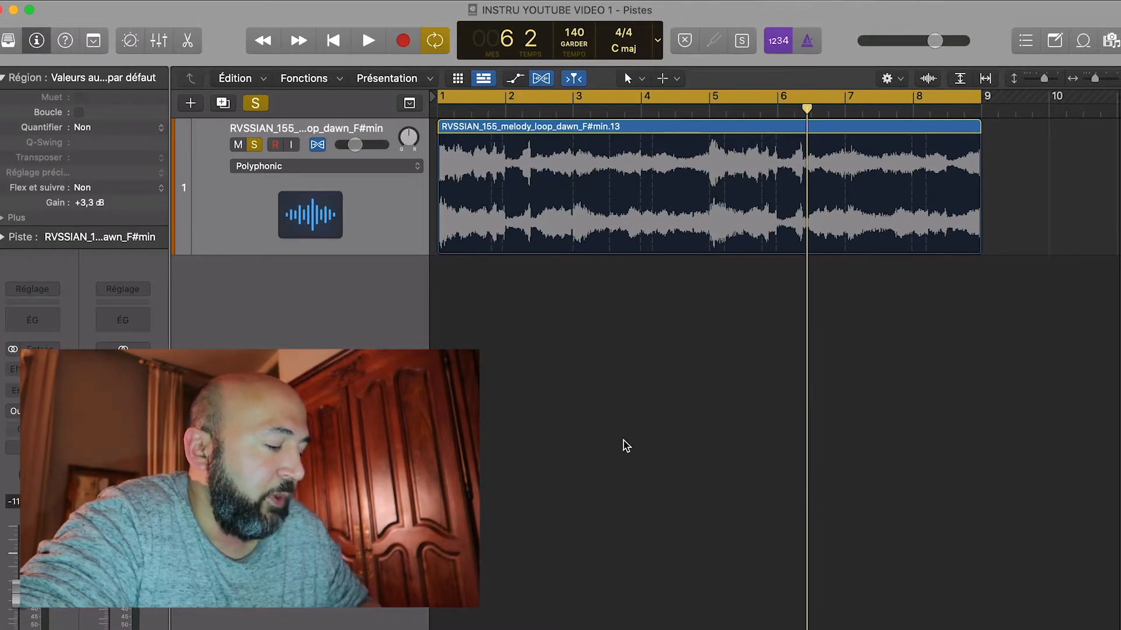
# Play the dawn loop with the metronome click switched on, and switch the click off.
pyautogui.scroll(-4, 624, 441)
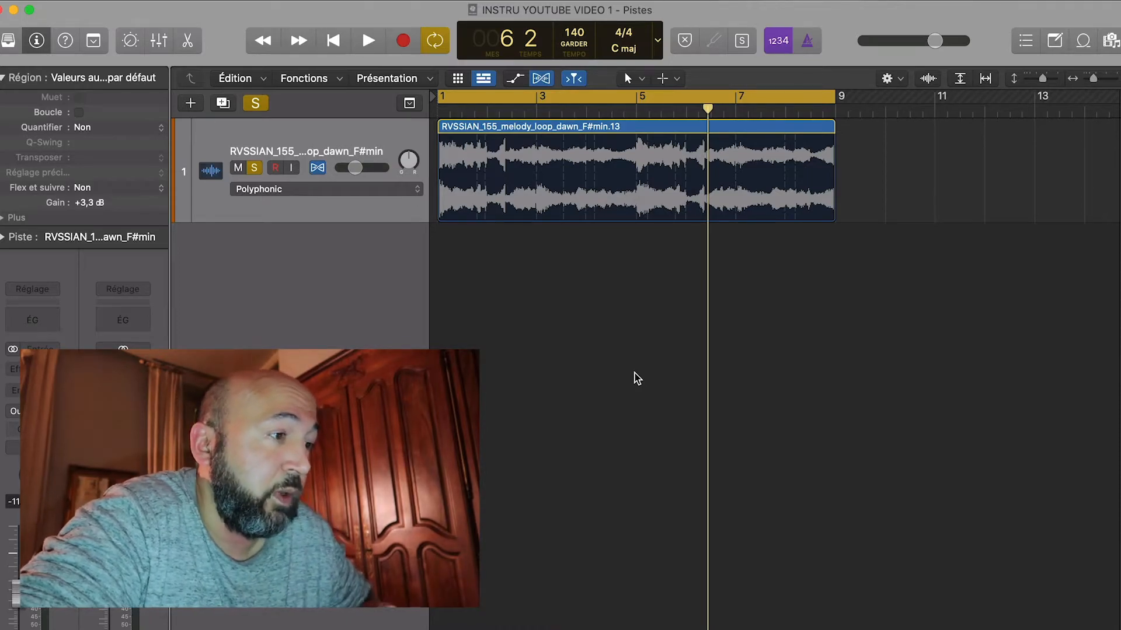
pyautogui.press('space')
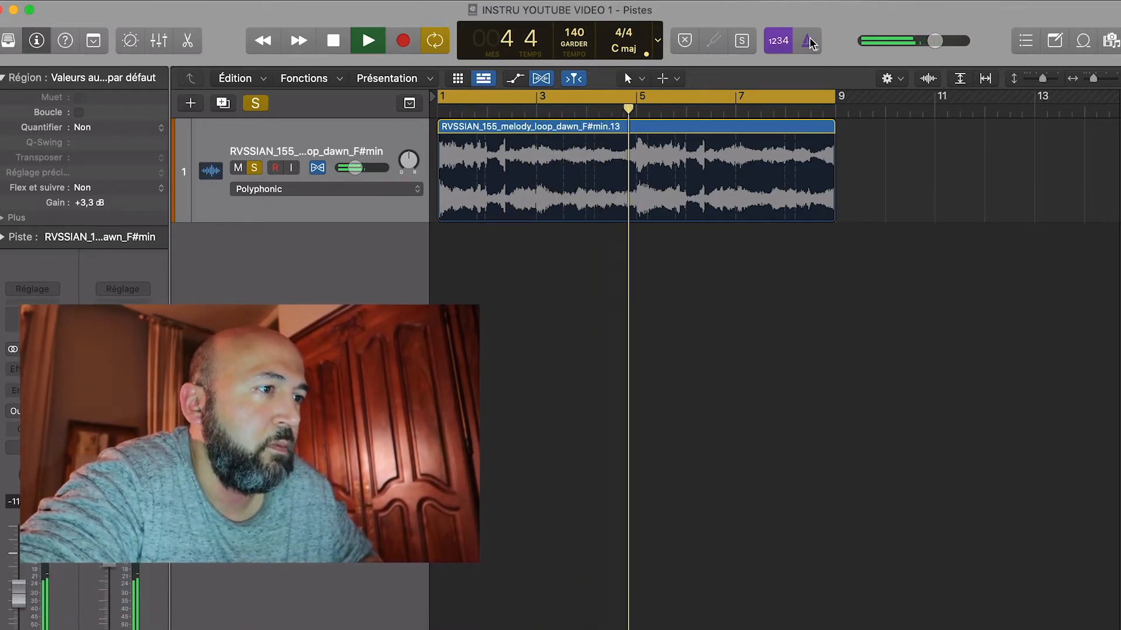
pyautogui.click(809, 42)
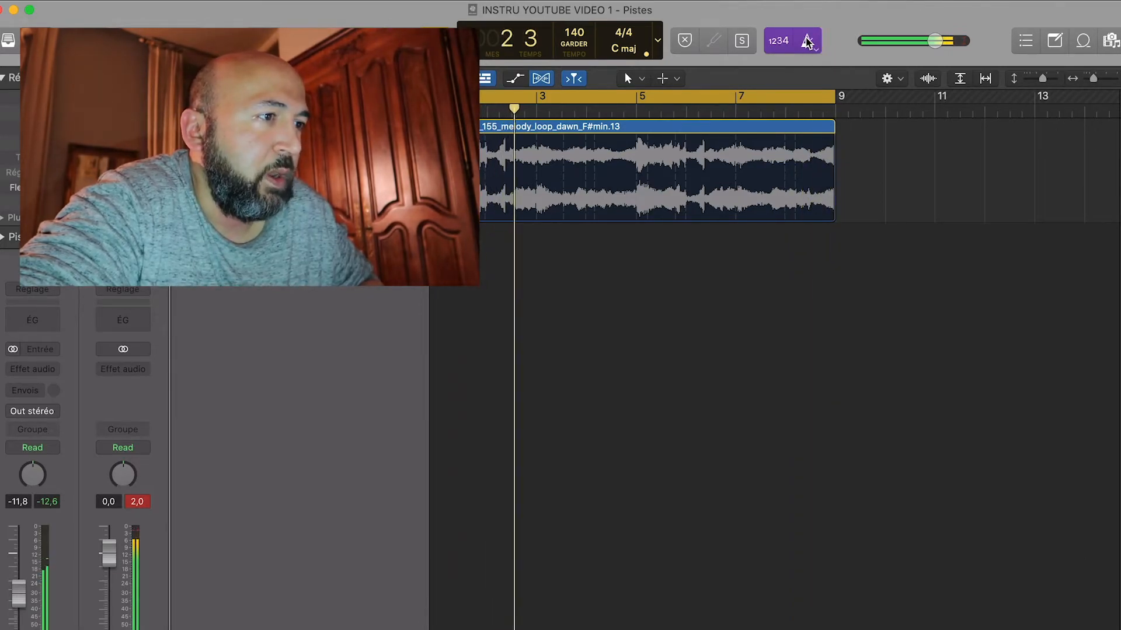
pyautogui.click(815, 50)
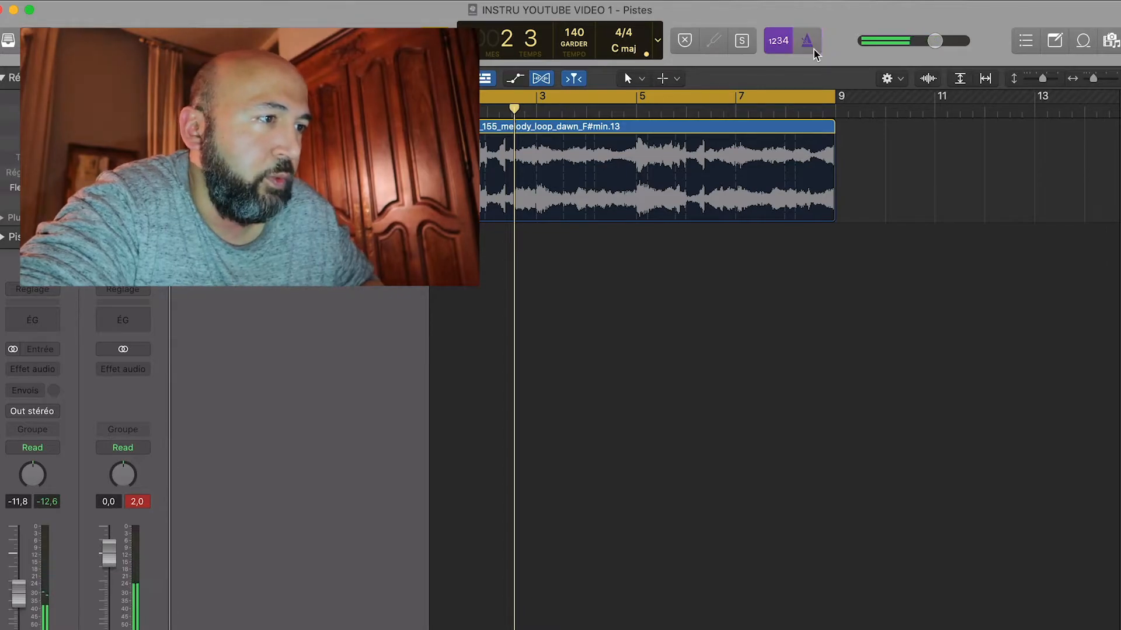
# Lower the metronome click's volume slightly in the project's metronome settings and close them.
pyautogui.rightClick(812, 44)
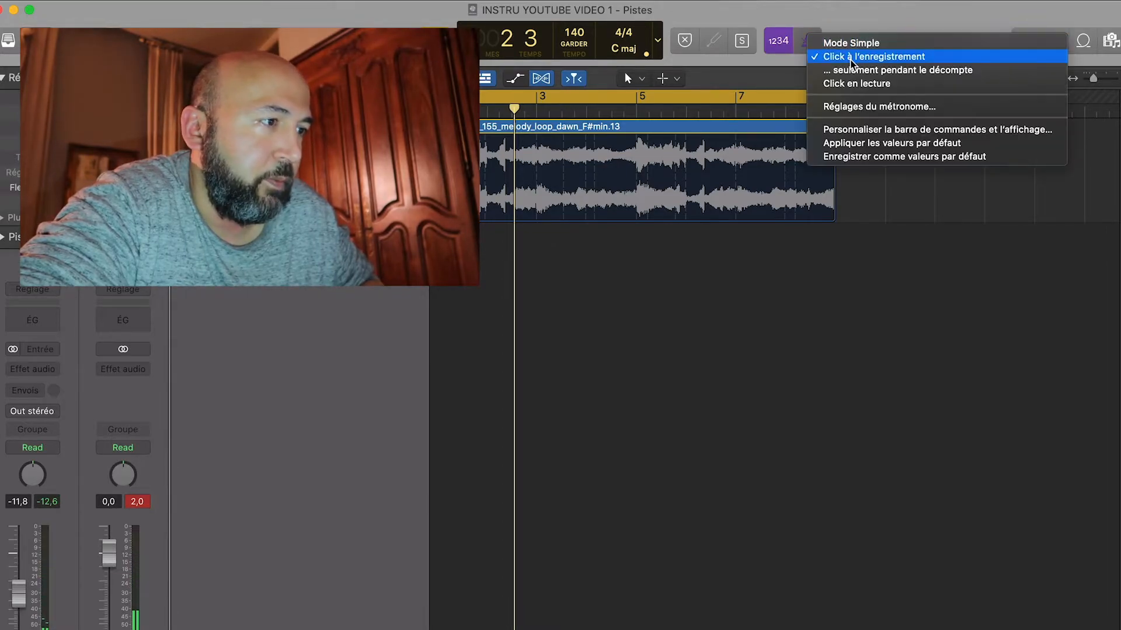
pyautogui.click(866, 108)
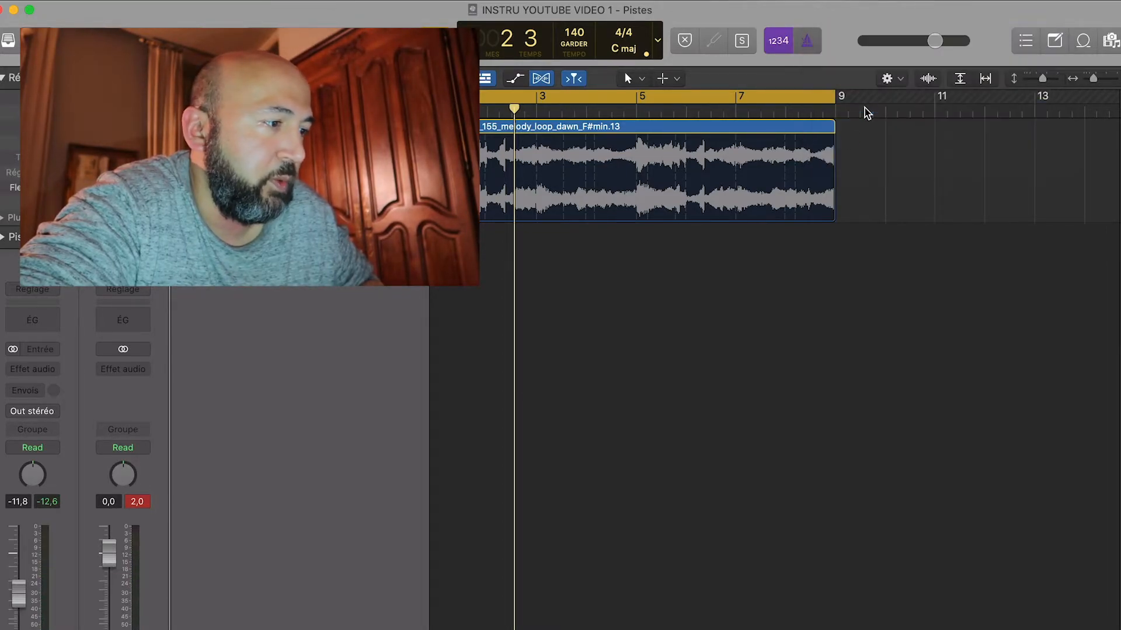
pyautogui.moveTo(380, 528); pyautogui.dragTo(370, 530)
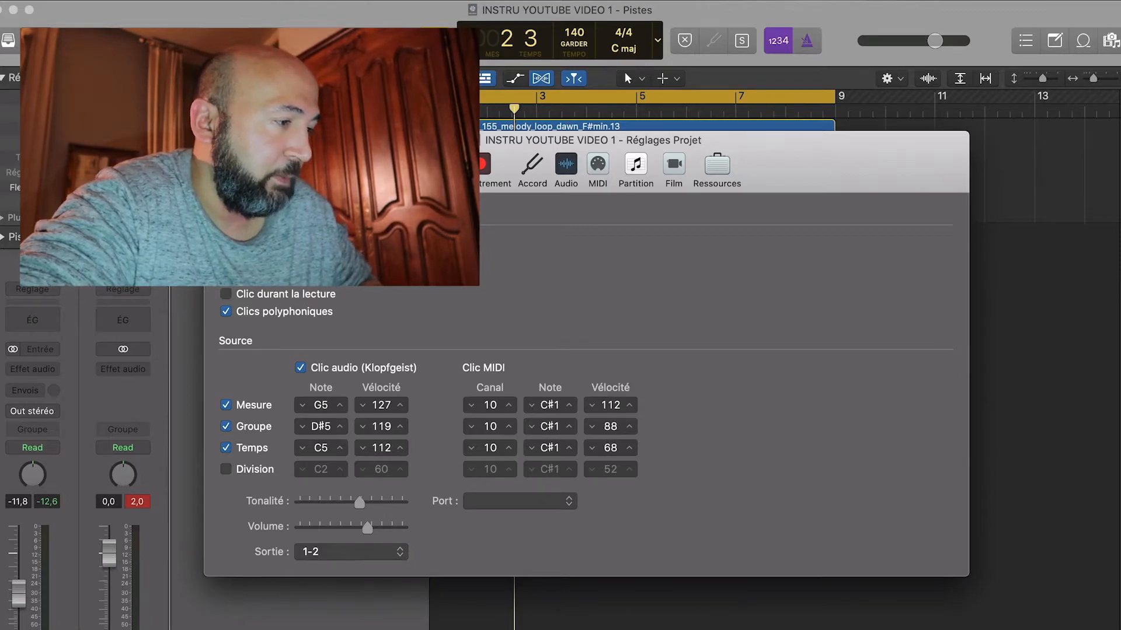
pyautogui.click(215, 140)
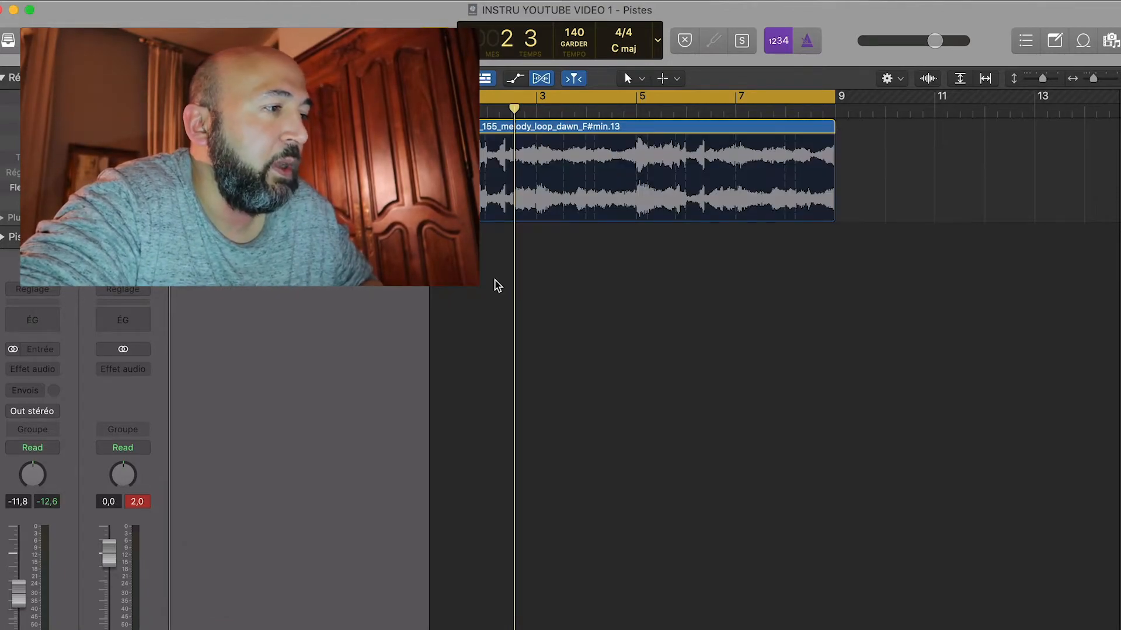
# Listen to the dawn loop against the quieter metronome click and turn the click off.
pyautogui.click(815, 39)
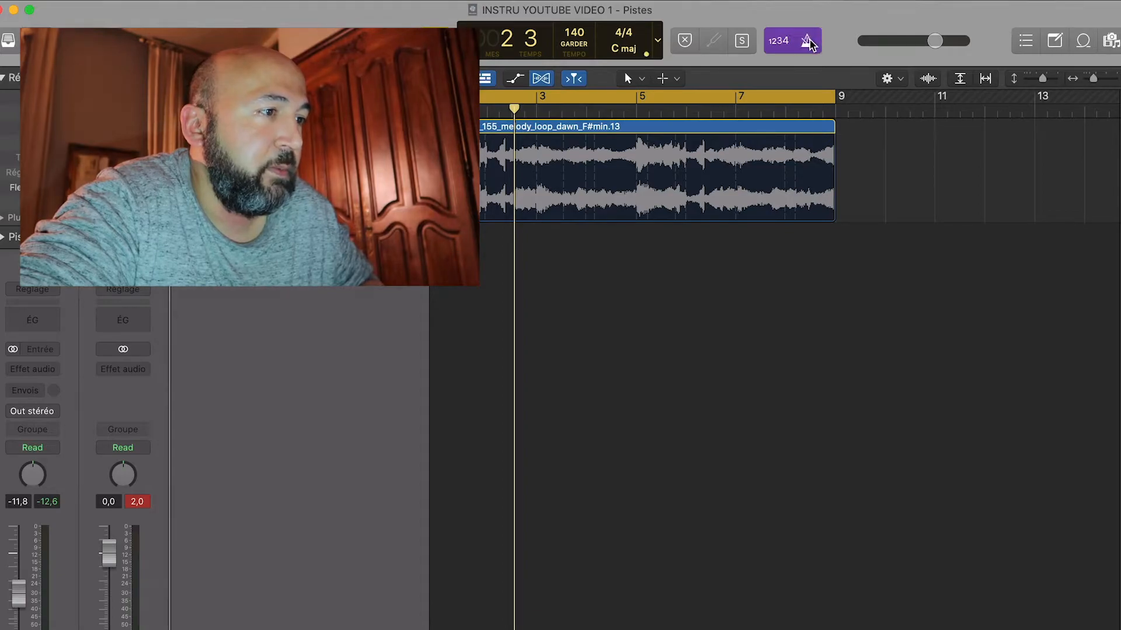
pyautogui.press('space')
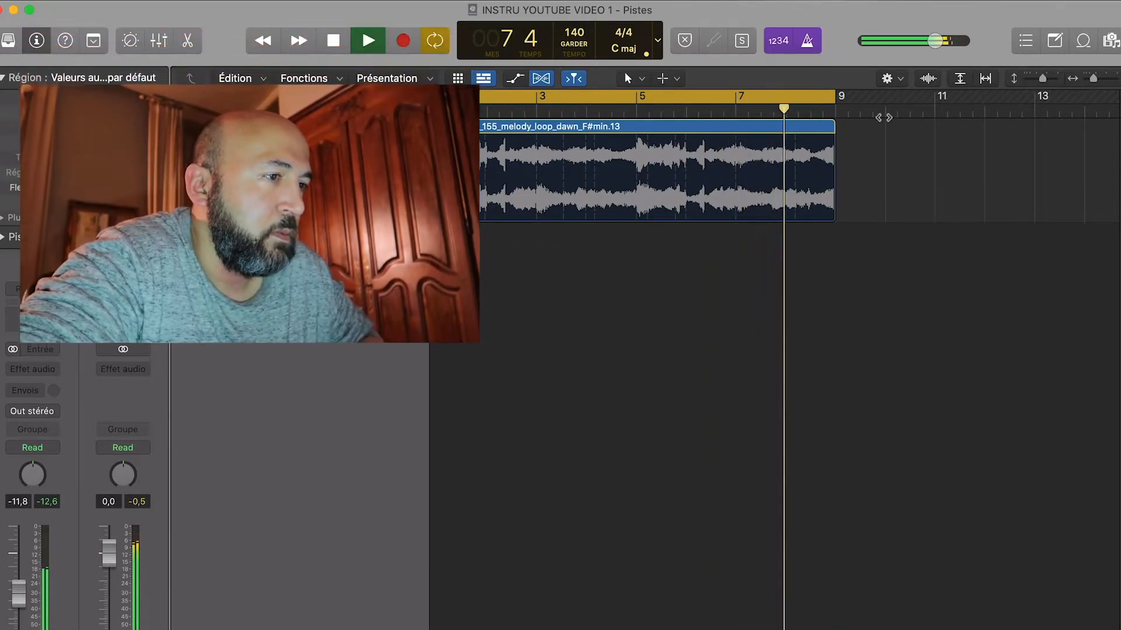
pyautogui.press('space')
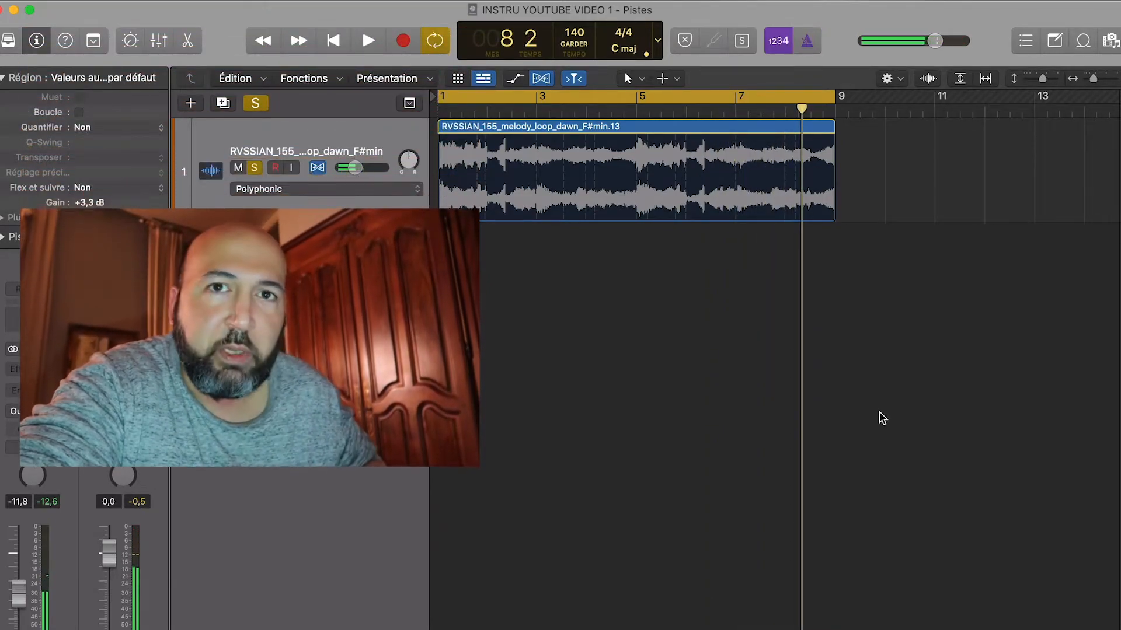
# Clear the solo from the dawn loop track.
pyautogui.scroll(-4, 629, 438)
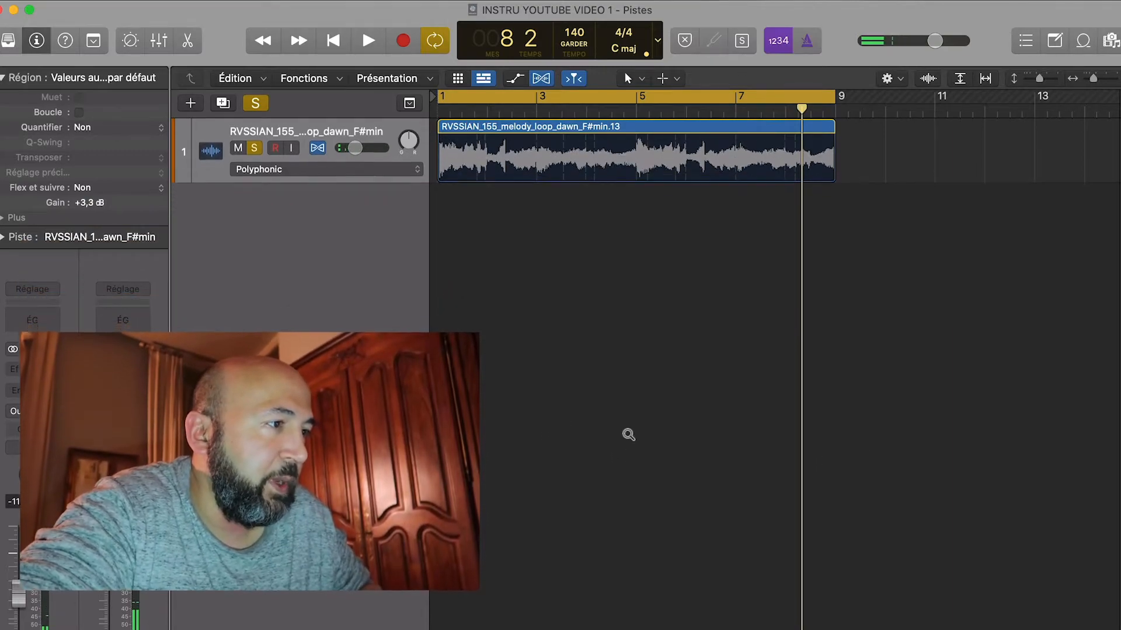
pyautogui.scroll(3, 629, 439)
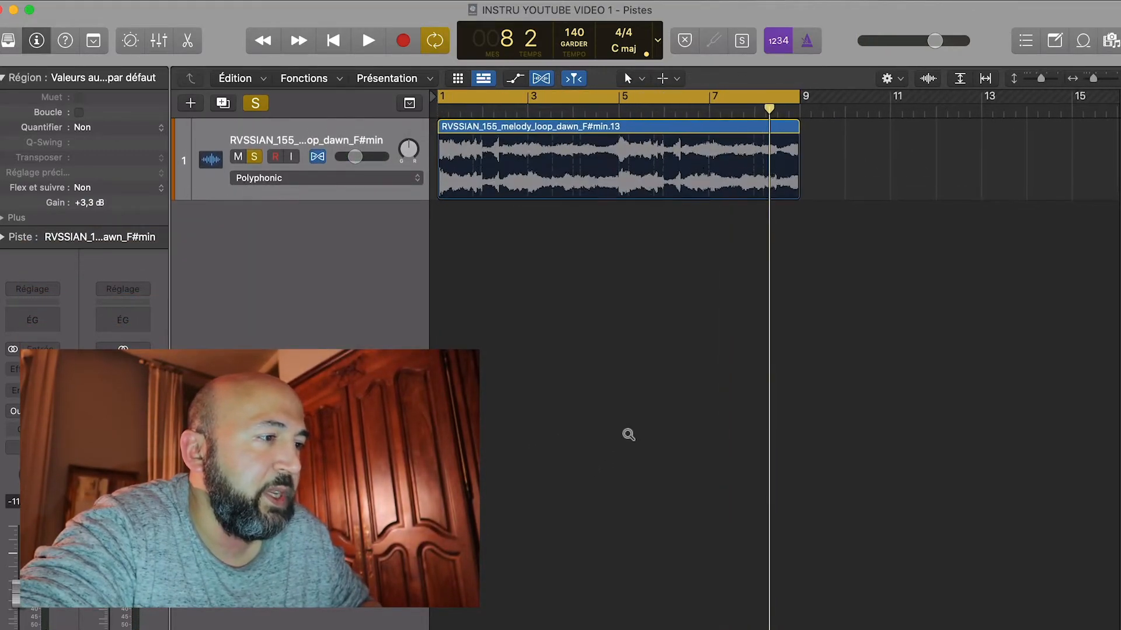
pyautogui.scroll(4, 629, 438)
pyautogui.scroll(-3, 578, 362)
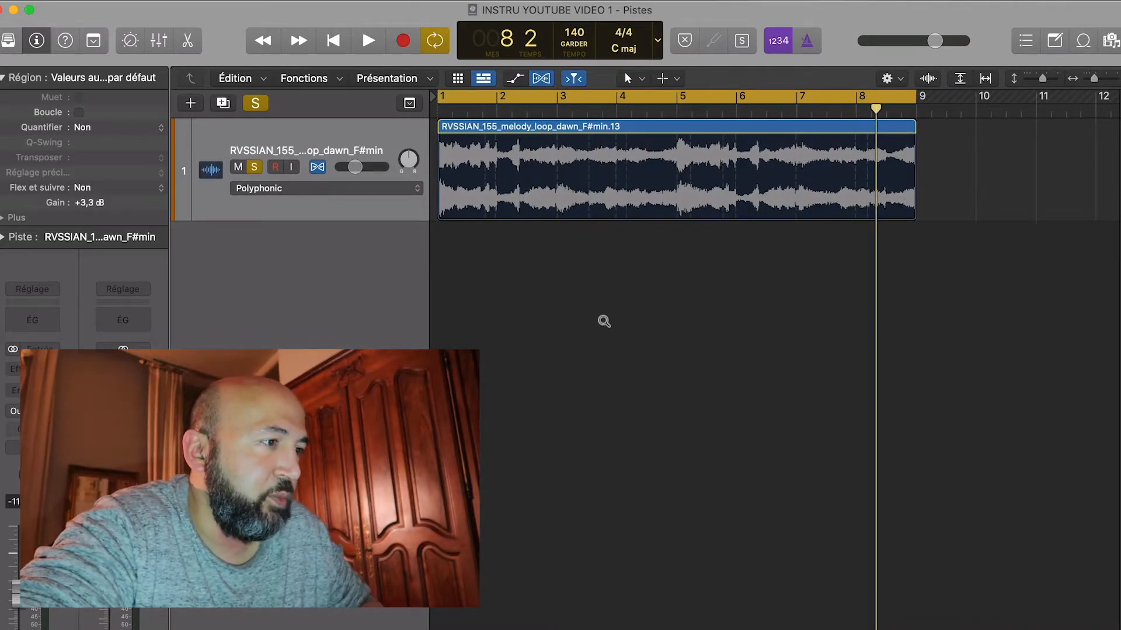
pyautogui.scroll(-1, 603, 320)
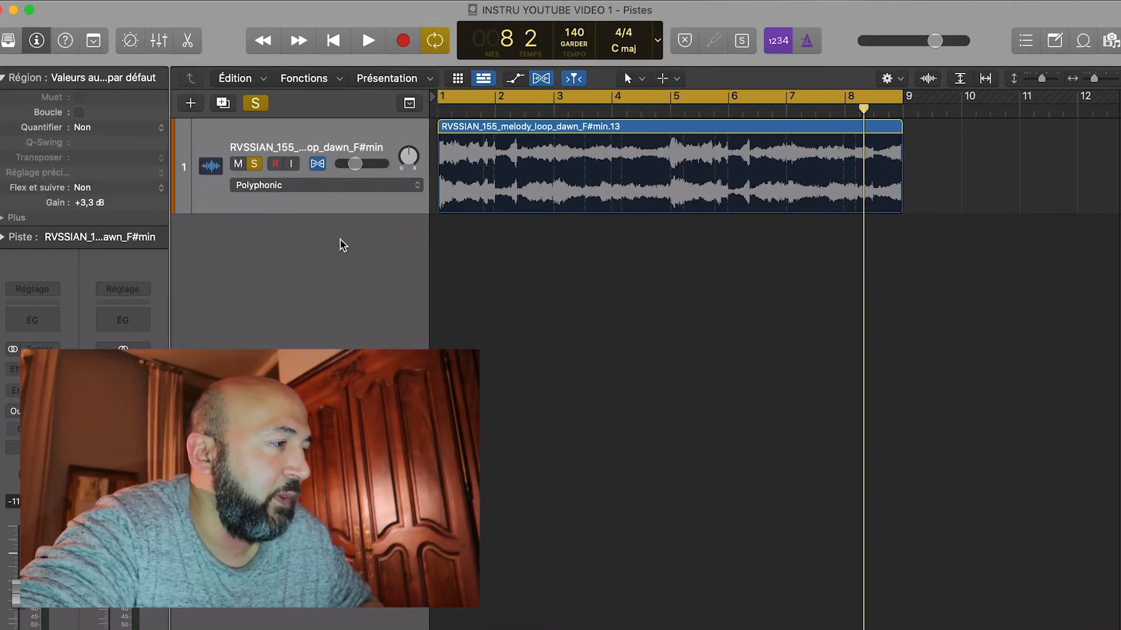
pyautogui.click(257, 104)
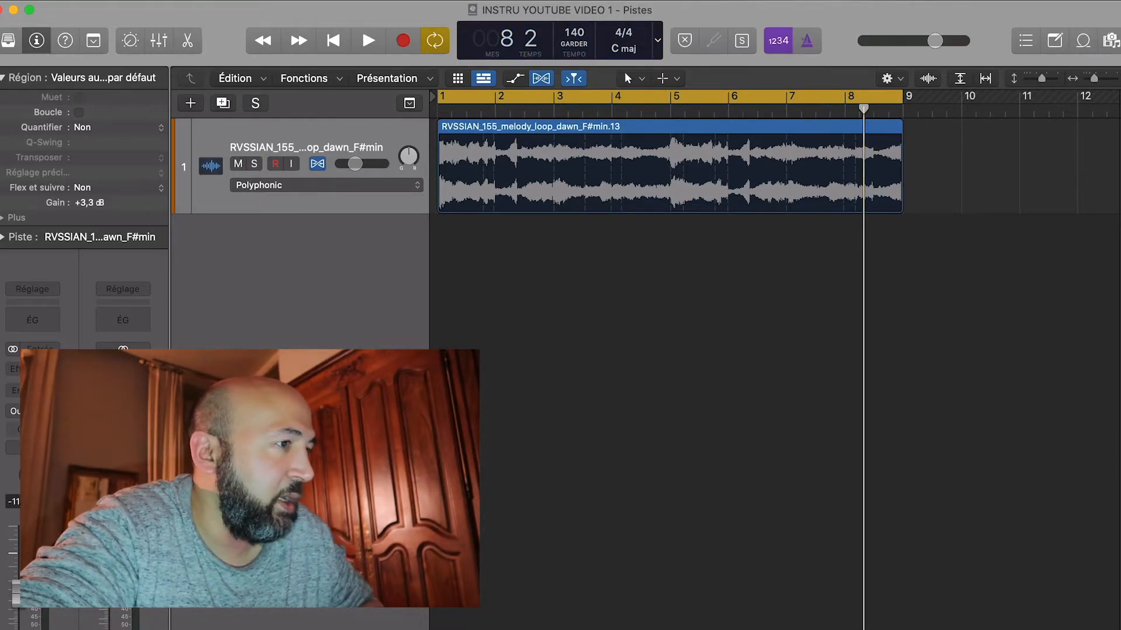
# Create one software instrument track with an empty channel strip and load Arcade as its instrument.
pyautogui.click(189, 109)
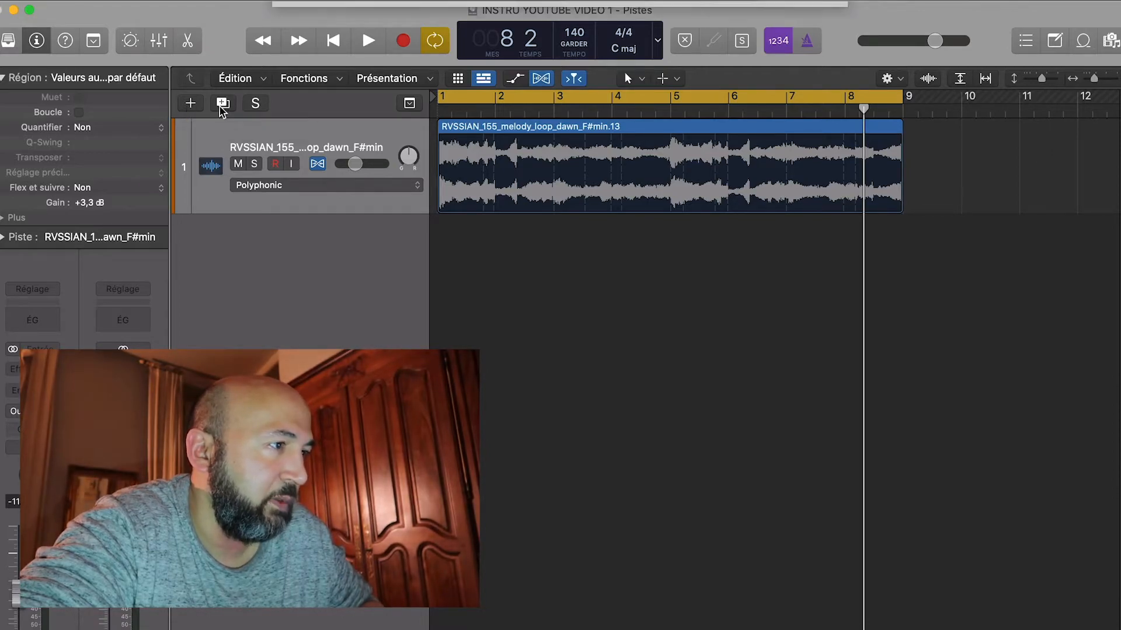
pyautogui.click(437, 42)
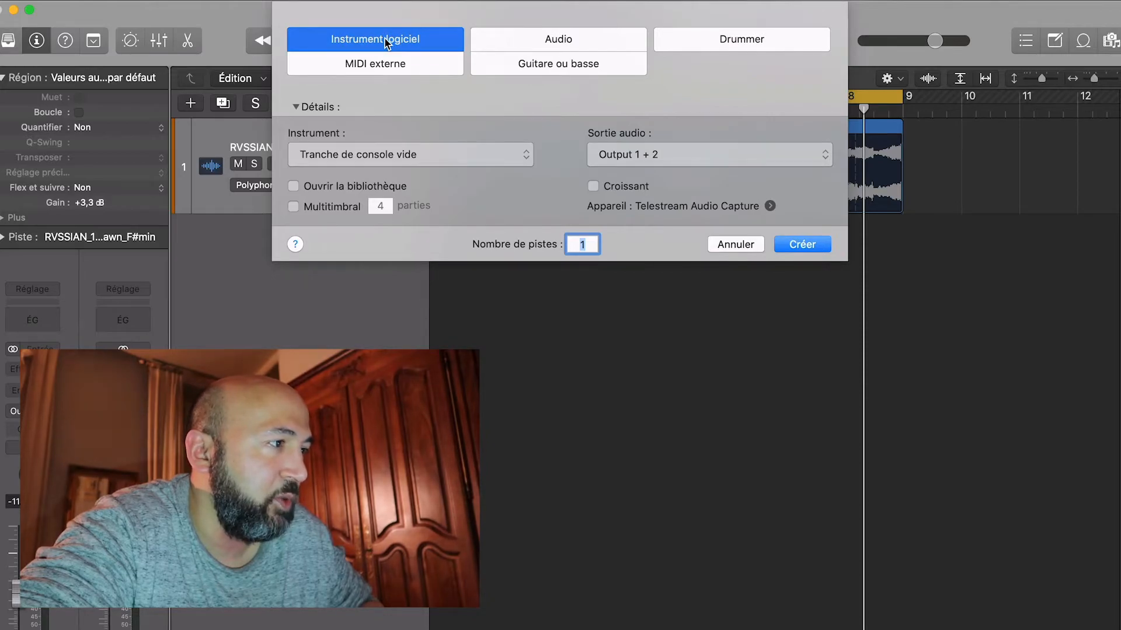
pyautogui.press('Return')
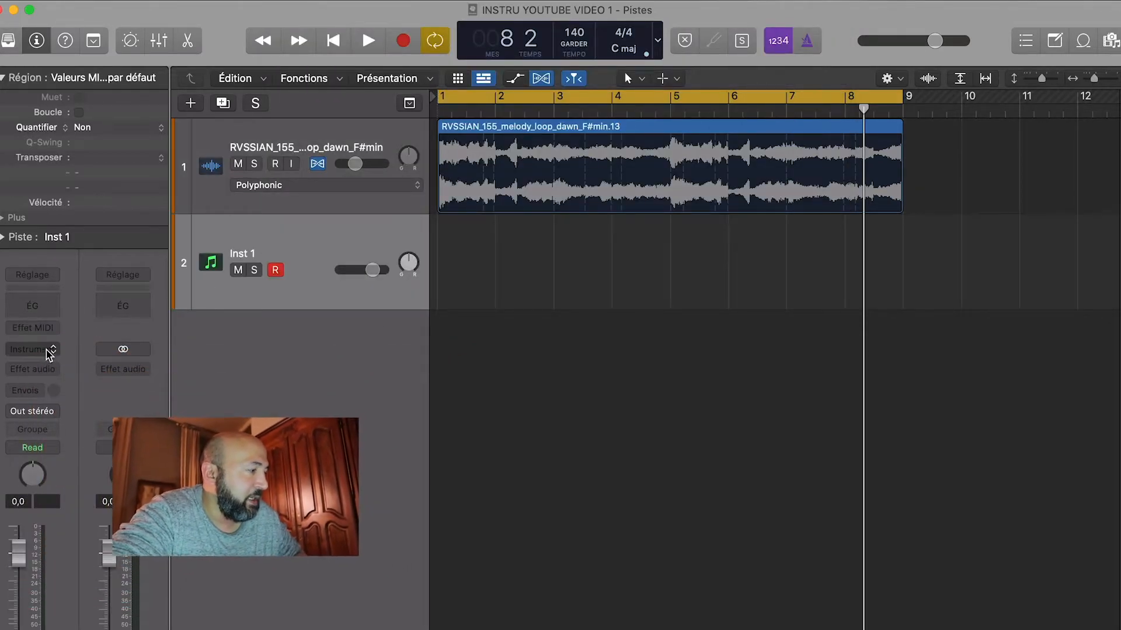
pyautogui.click(33, 350)
pyautogui.moveTo(120, 422)
pyautogui.click(225, 418)
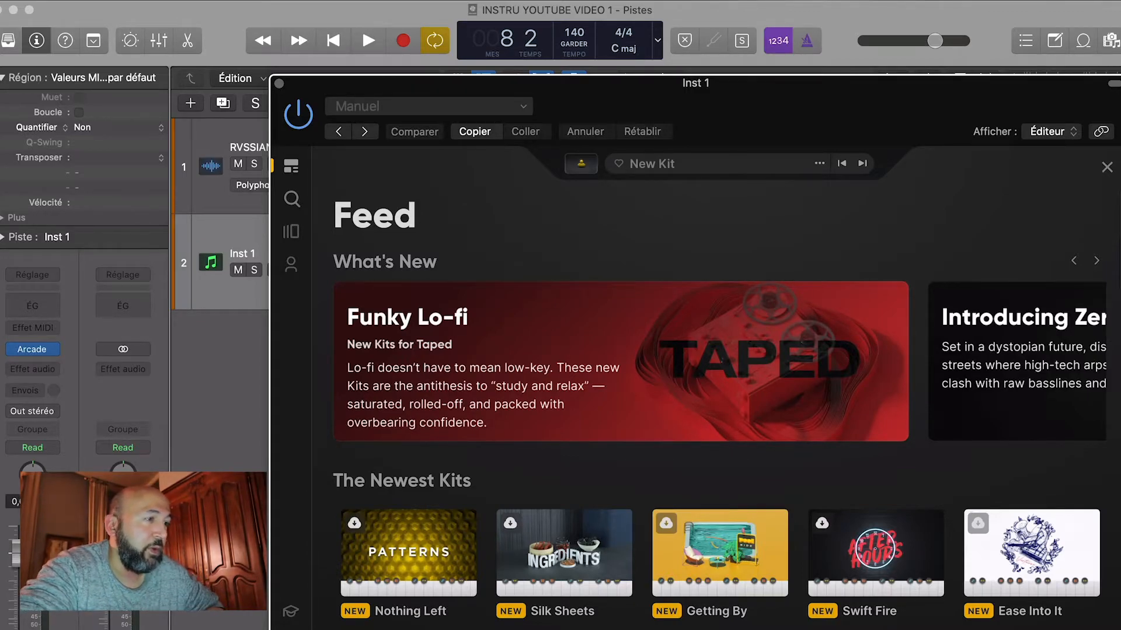
# Look through Arcade's feed of new releases and kits, and close the plug-in window.
pyautogui.moveTo(859, 86); pyautogui.dragTo(830, 51)
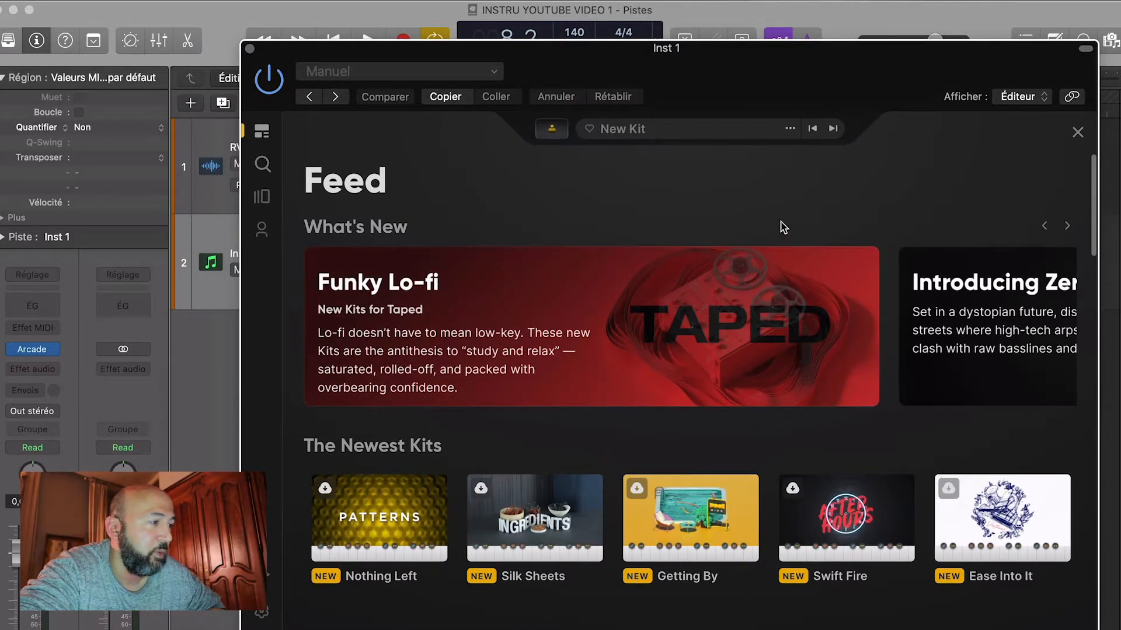
pyautogui.scroll(-10, 689, 281)
pyautogui.scroll(-8, 689, 281)
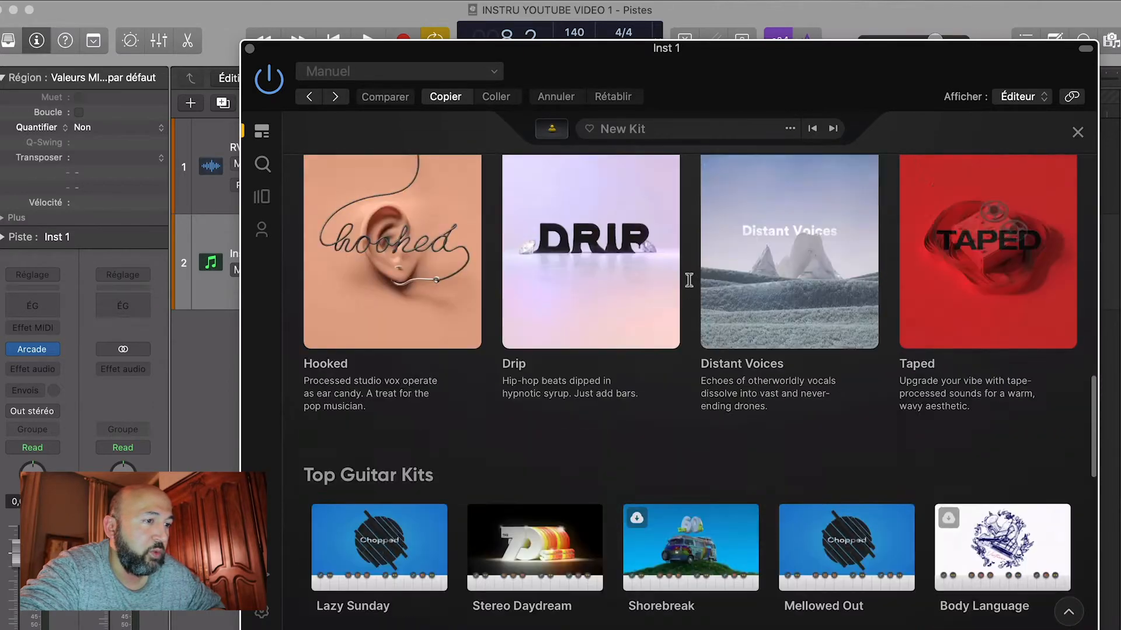
pyautogui.scroll(15, 689, 281)
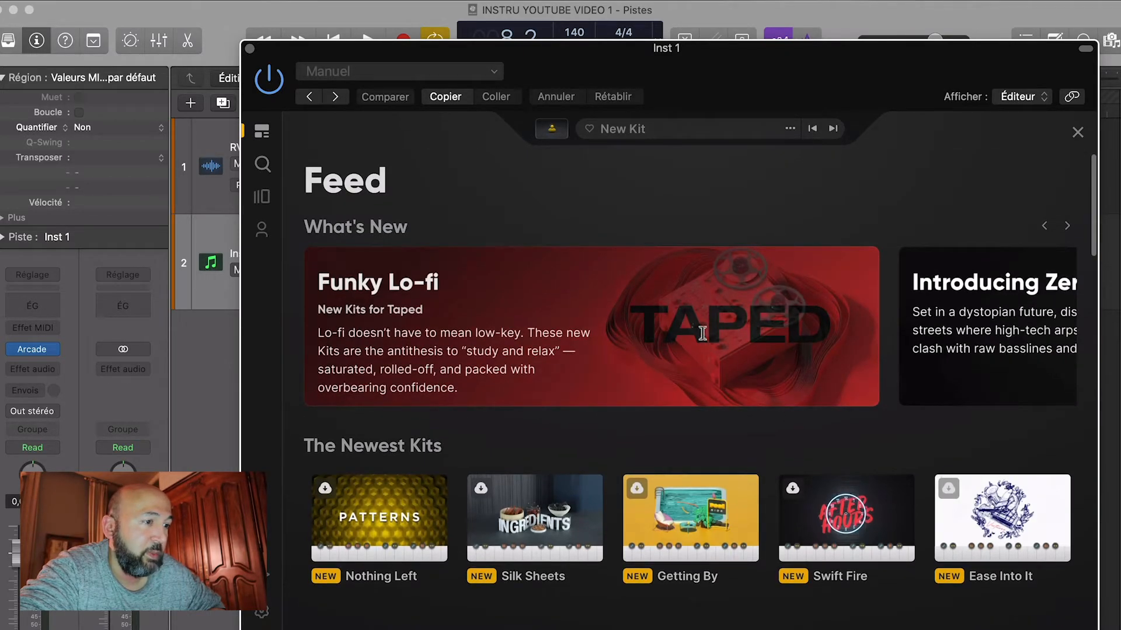
pyautogui.scroll(-5, 700, 330)
pyautogui.scroll(5, 701, 330)
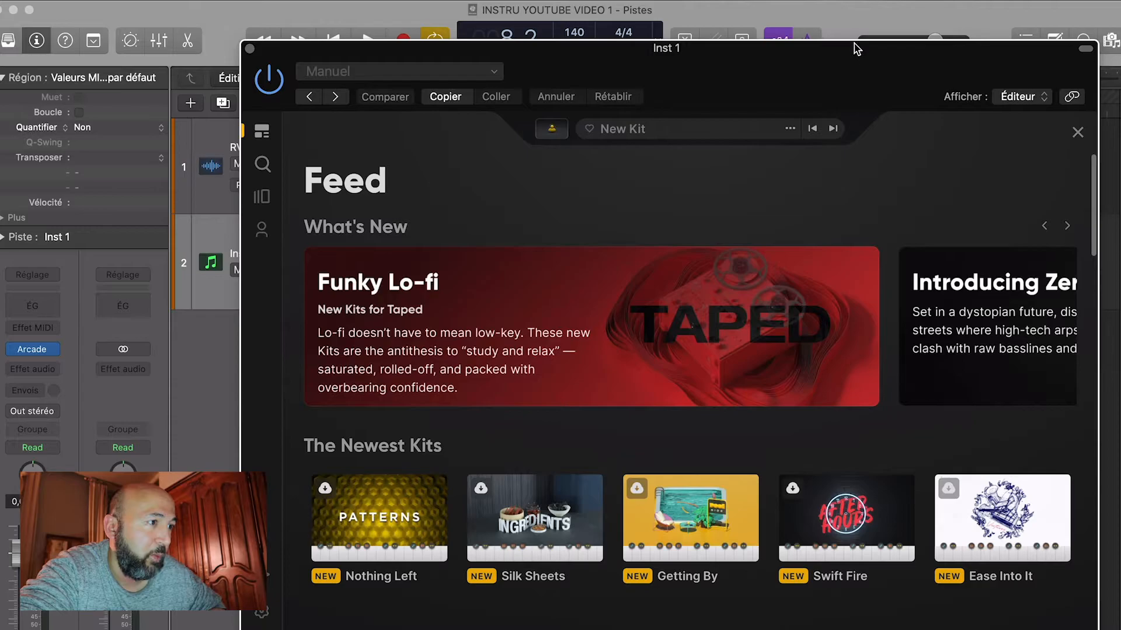
pyautogui.moveTo(849, 54); pyautogui.dragTo(843, 37)
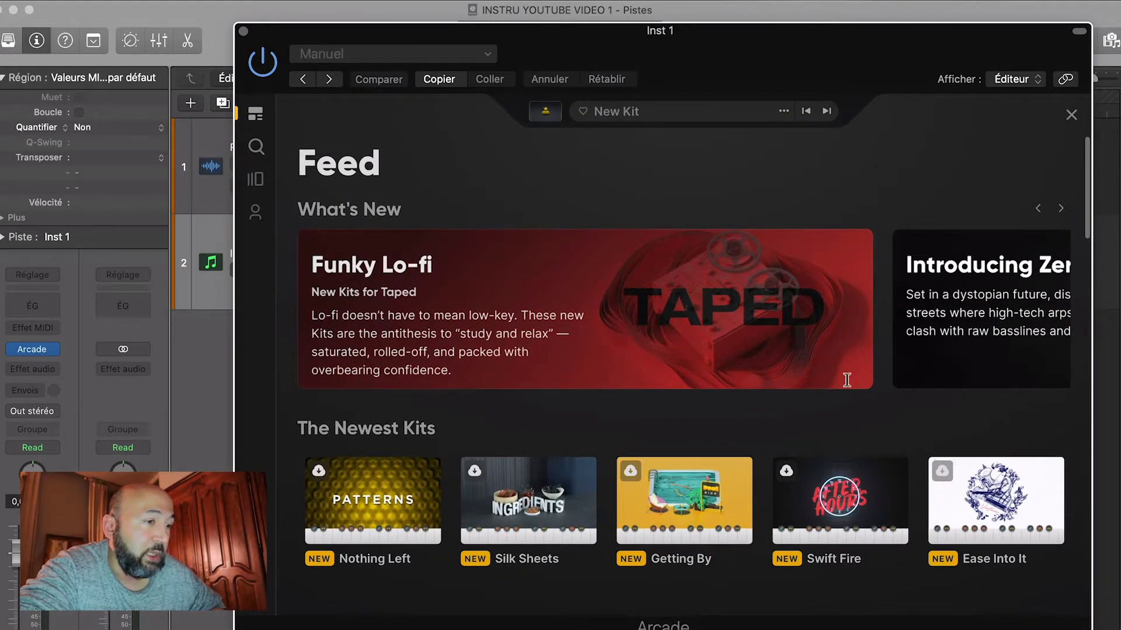
pyautogui.moveTo(1082, 169); pyautogui.dragTo(1096, 245)
pyautogui.scroll(10, 704, 228)
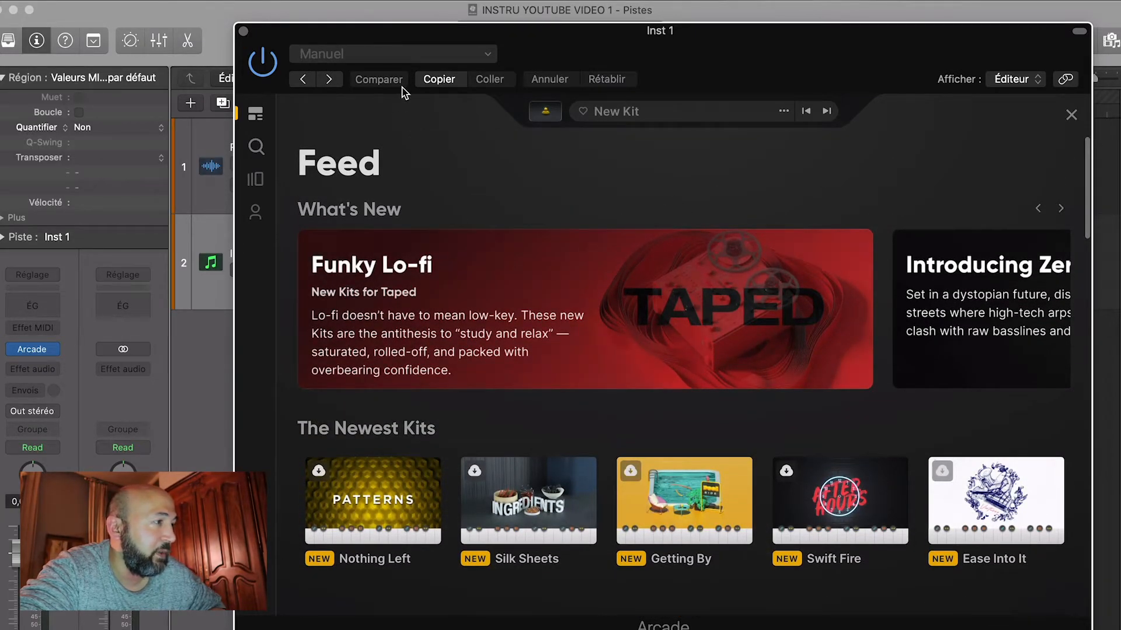
pyautogui.moveTo(469, 36)
pyautogui.mouseDown()
pyautogui.moveTo(413, 37)
pyautogui.moveTo(438, 64)
pyautogui.moveTo(448, 30)
pyautogui.mouseUp()
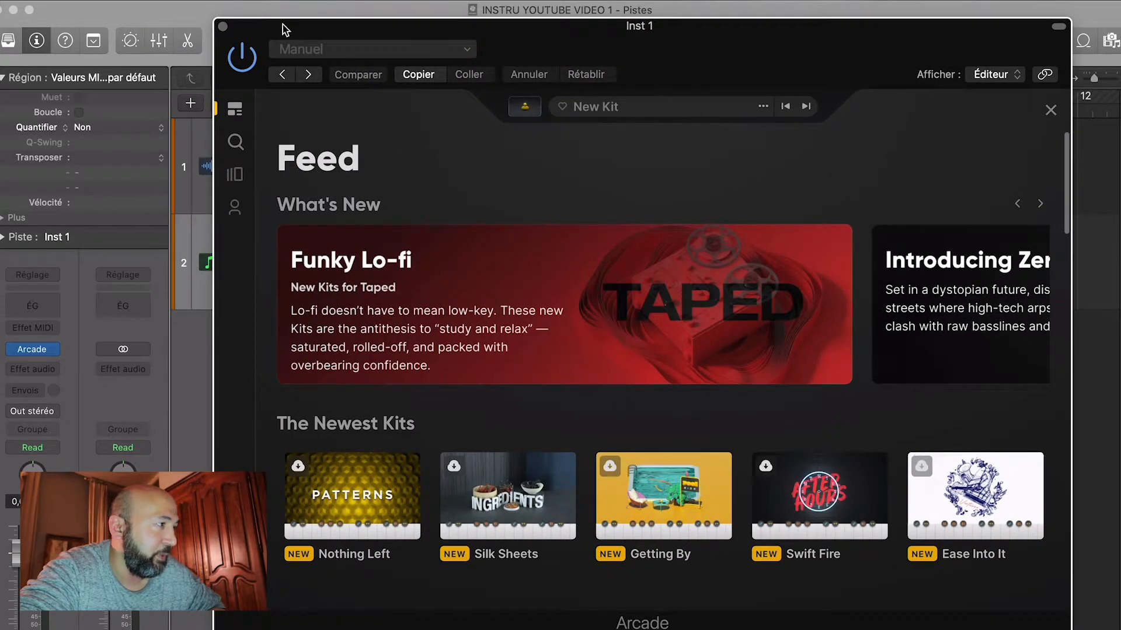
pyautogui.click(222, 25)
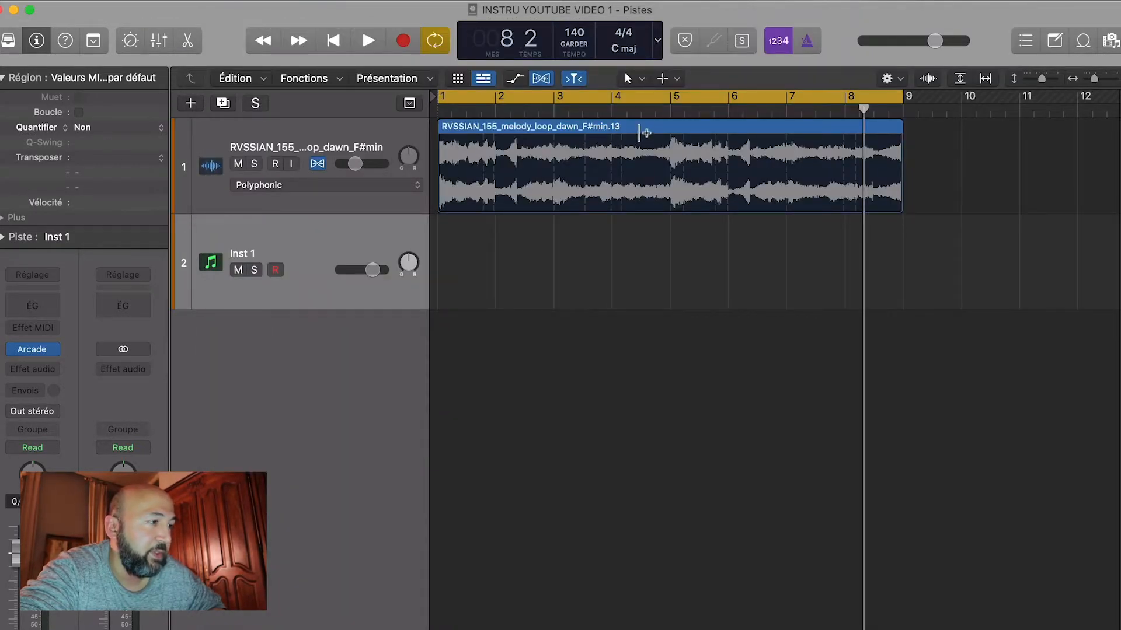
# Reopen Arcade on the Inst 1 track and move its window clear of the track names.
pyautogui.click(32, 349)
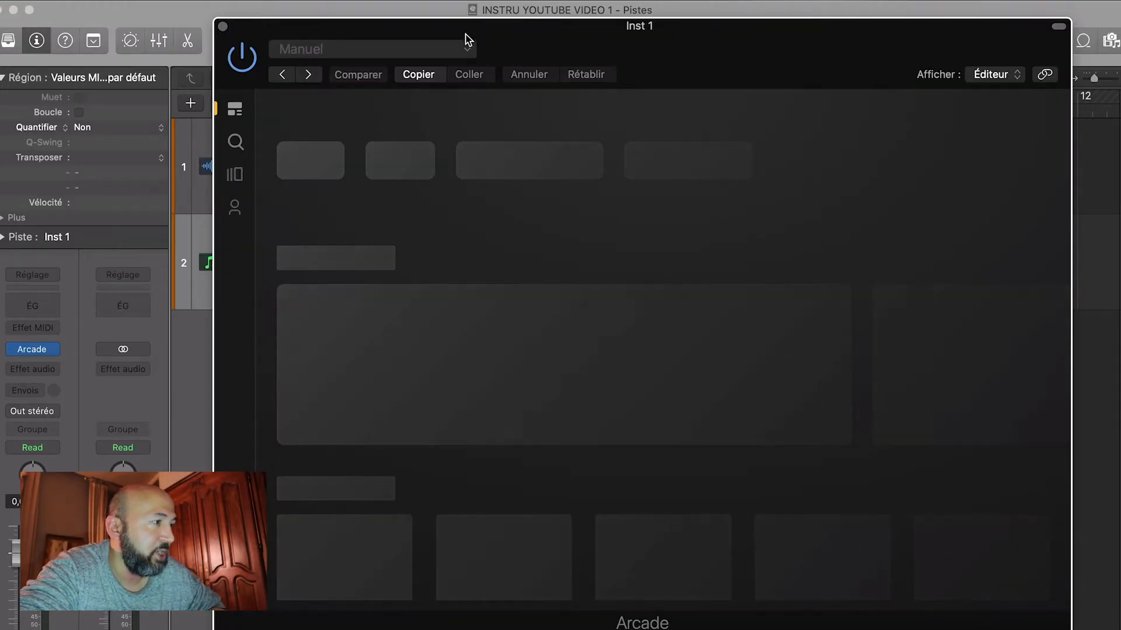
pyautogui.click(467, 48)
pyautogui.click(515, 32)
pyautogui.moveTo(515, 33); pyautogui.dragTo(584, 56)
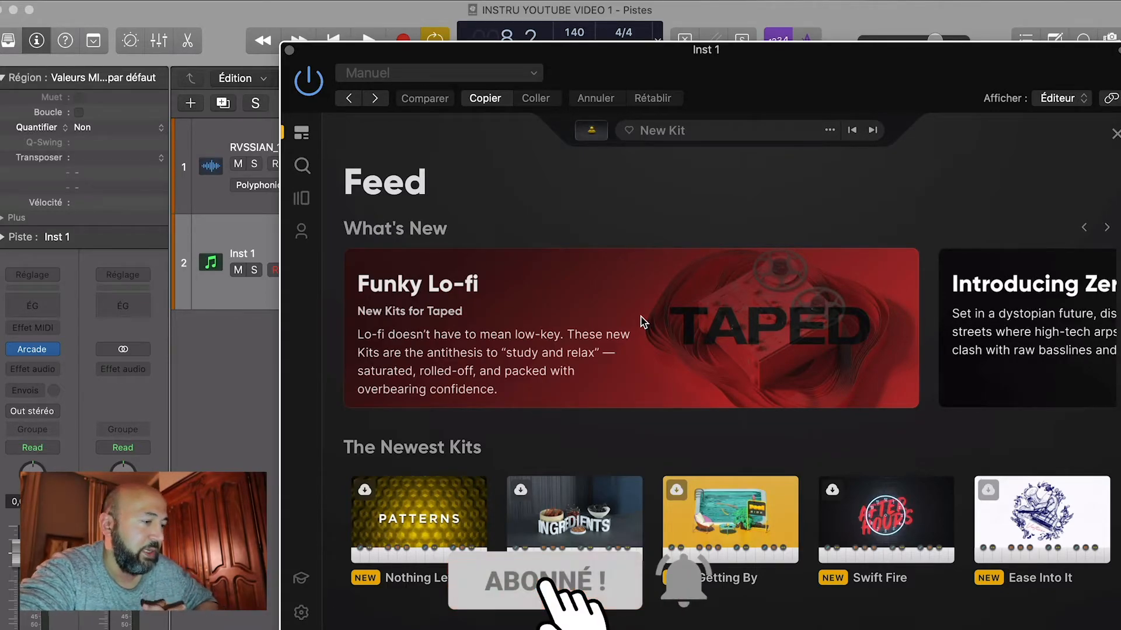
# Look through Arcade's Lines catalogue, with the plug-in window moved so the whole page is in view.
pyautogui.click(302, 199)
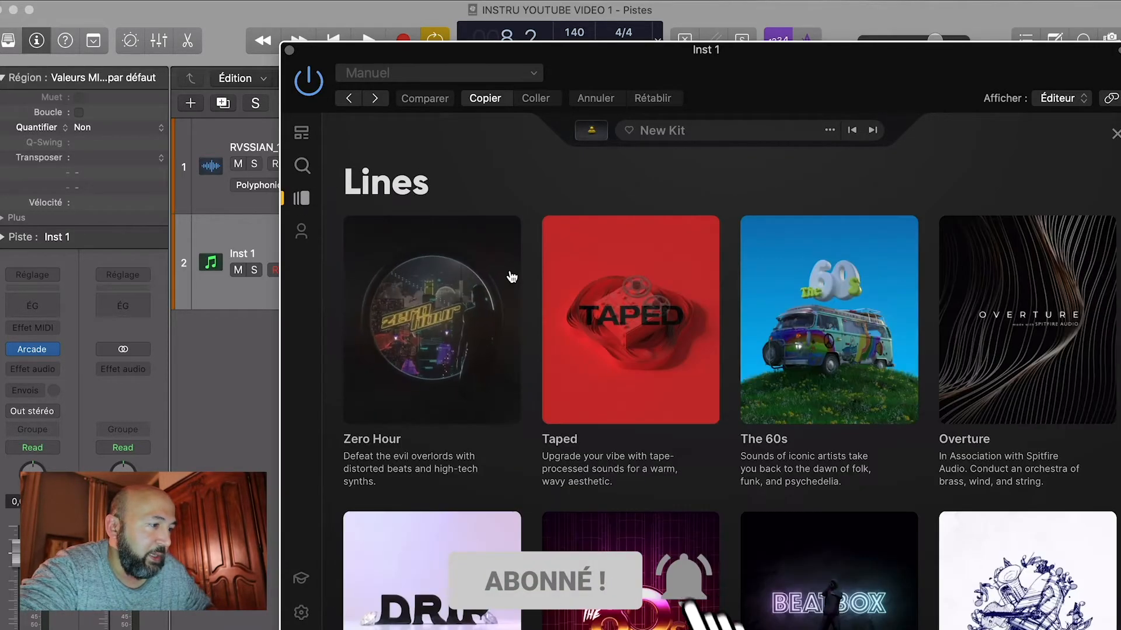
pyautogui.moveTo(926, 68); pyautogui.dragTo(873, 34)
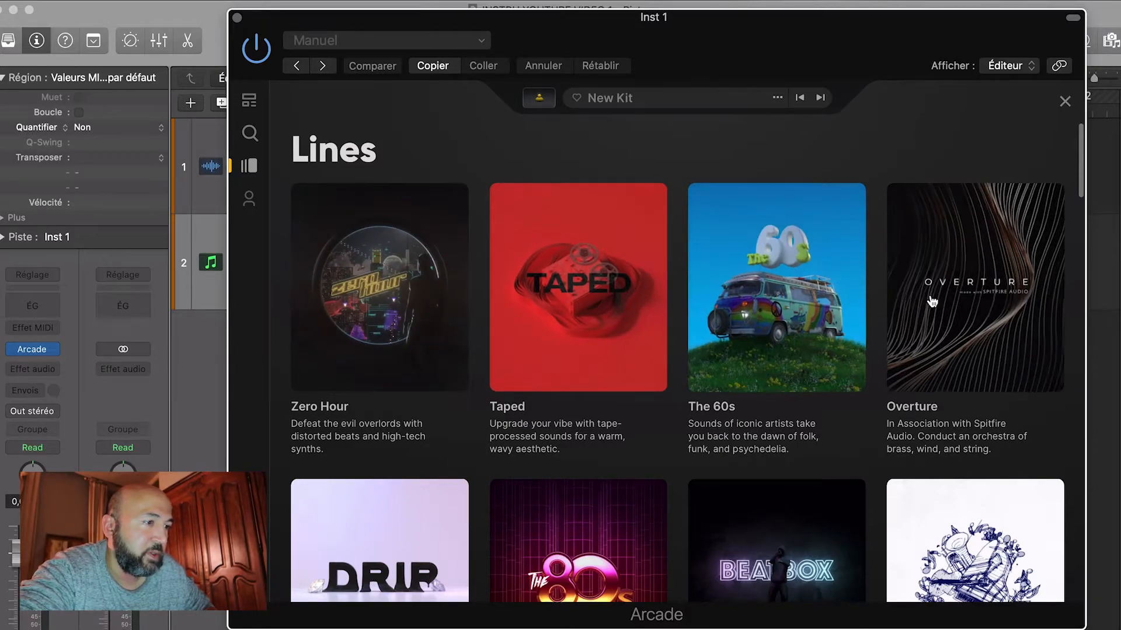
pyautogui.scroll(-5, 990, 310)
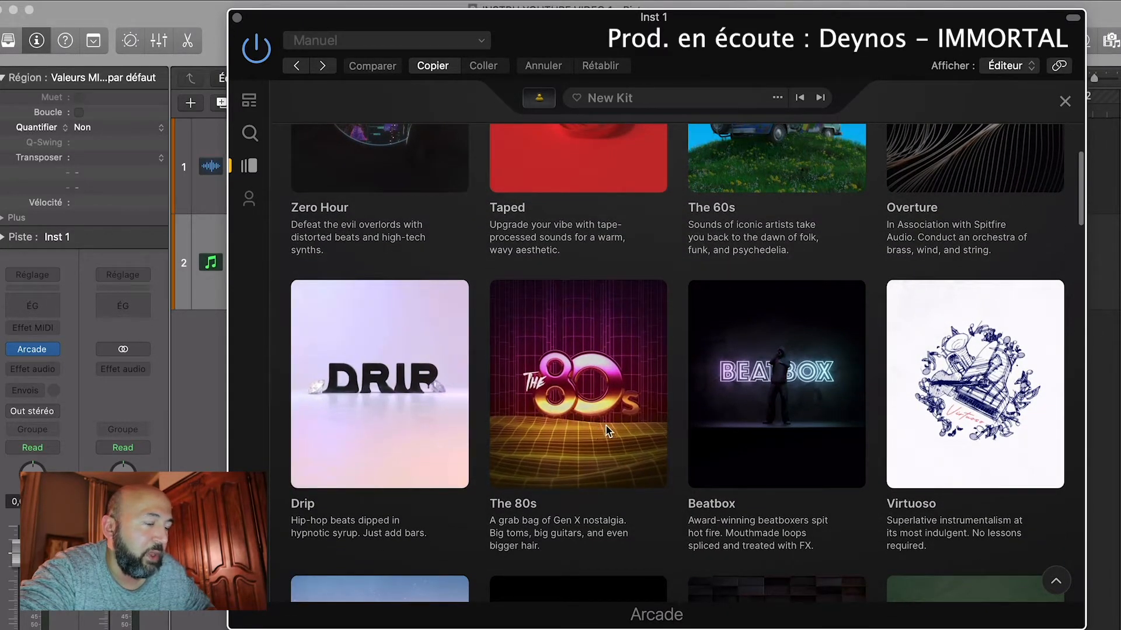
pyautogui.scroll(-8, 916, 403)
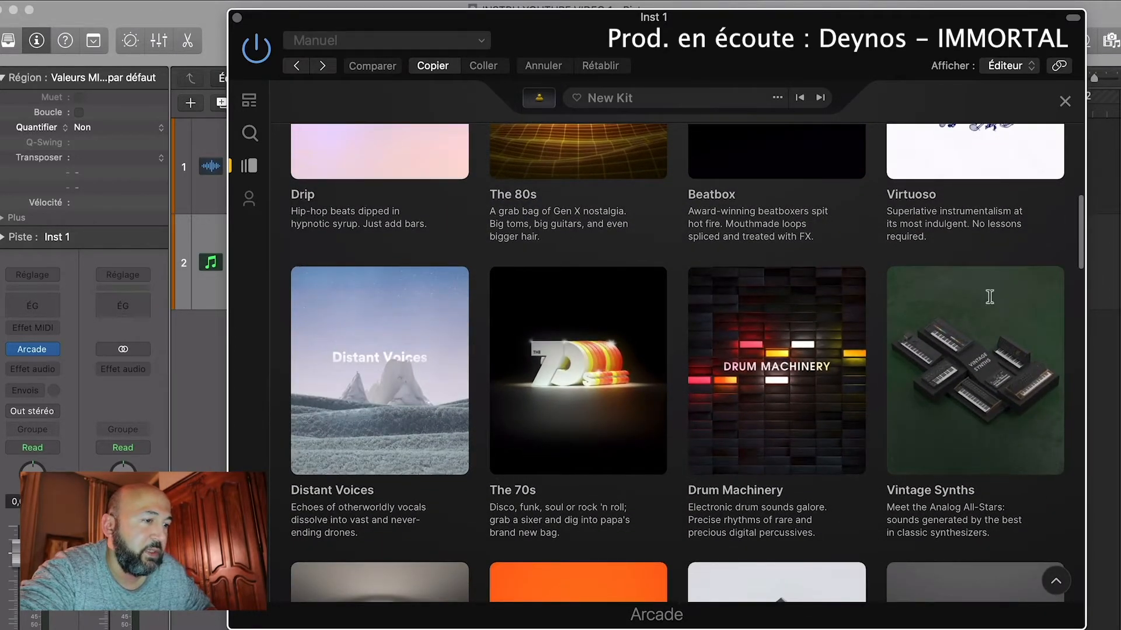
pyautogui.scroll(-9, 987, 332)
pyautogui.scroll(-18, 914, 496)
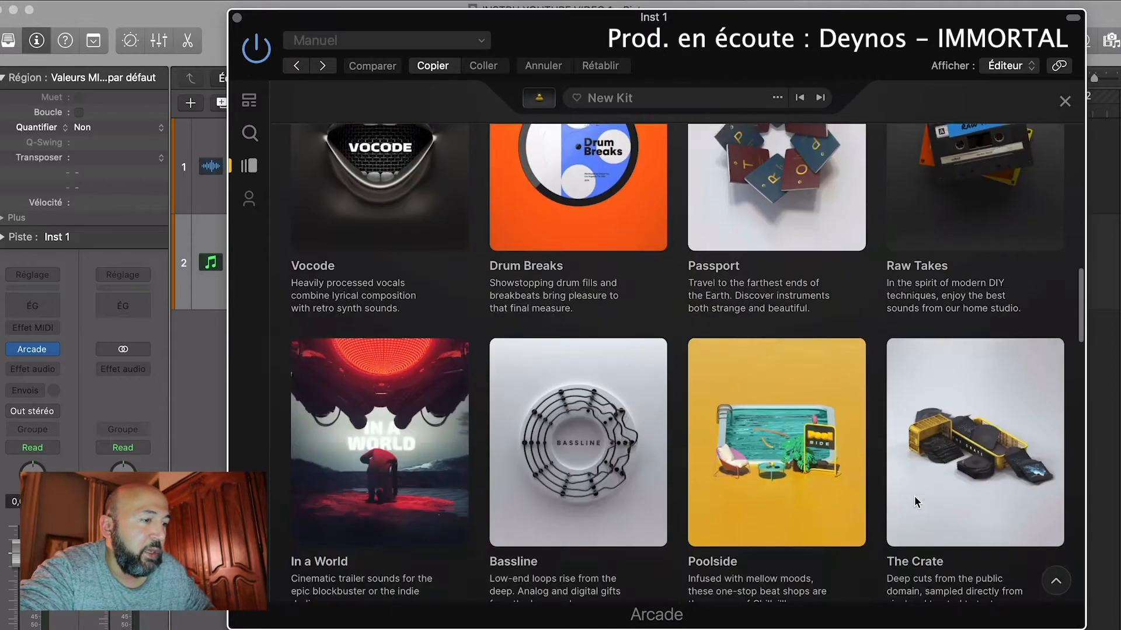
pyautogui.scroll(-9, 914, 495)
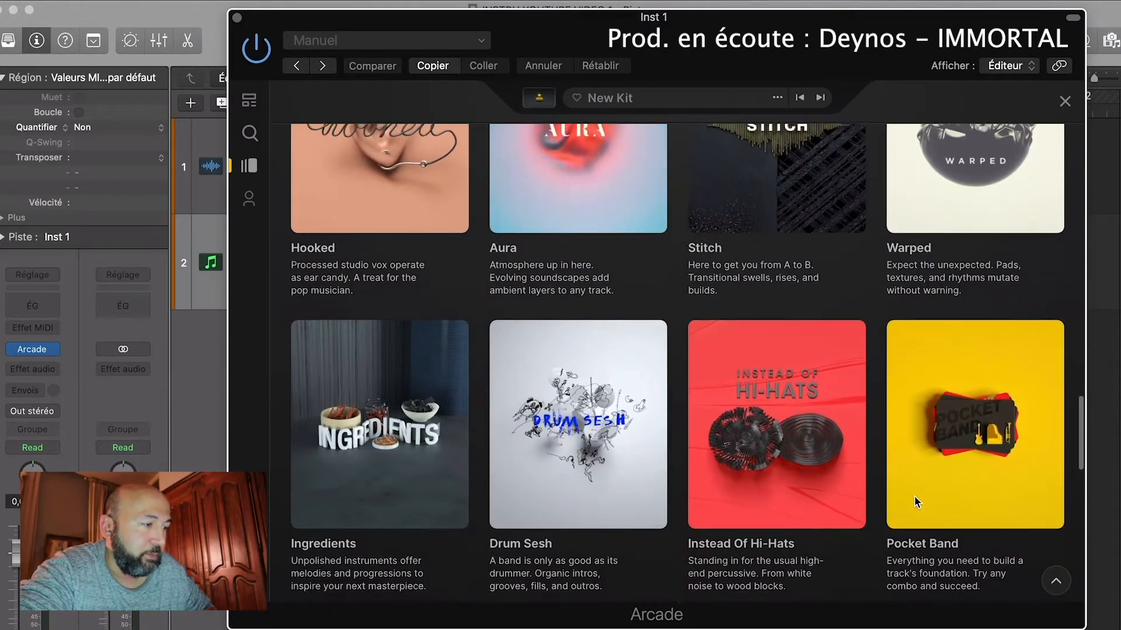
pyautogui.scroll(5, 852, 494)
pyautogui.scroll(-14, 850, 493)
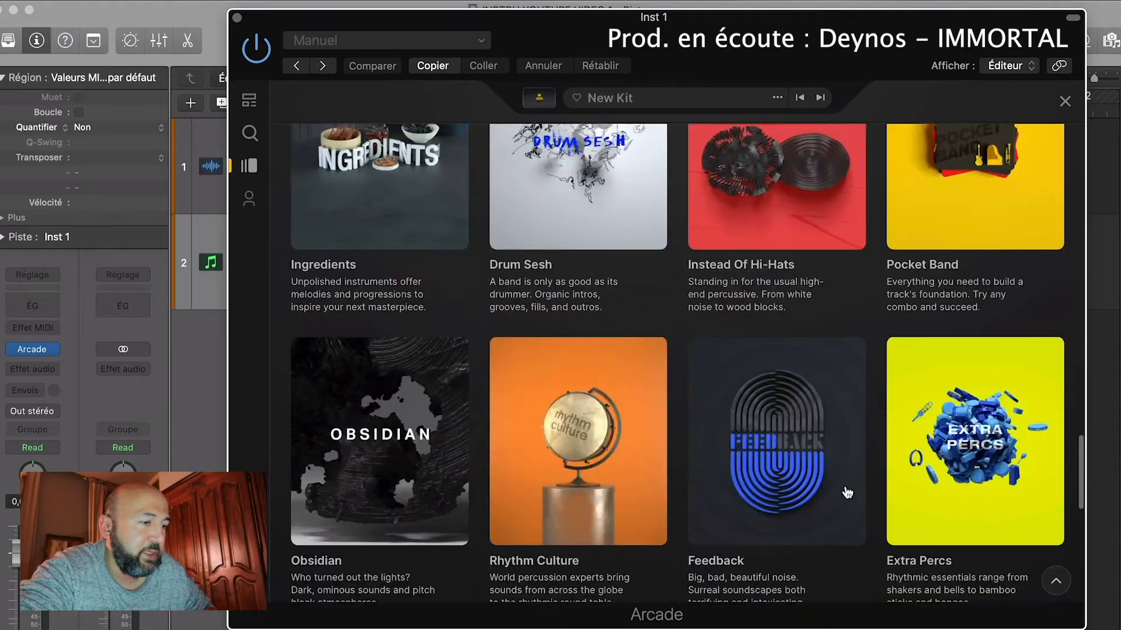
pyautogui.scroll(20, 419, 402)
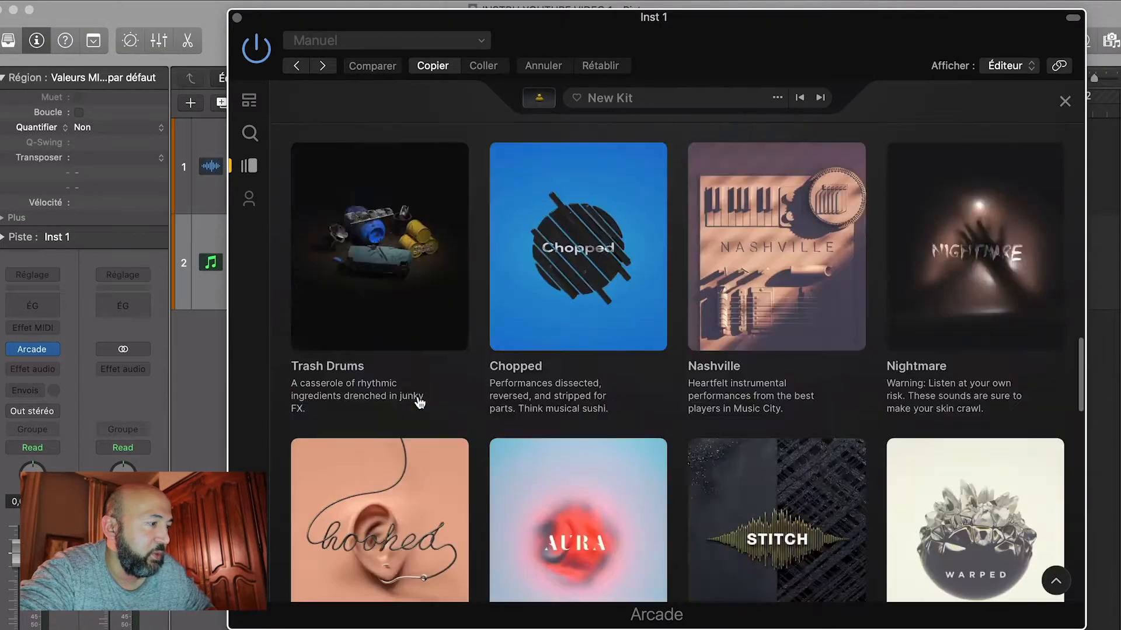
pyautogui.scroll(15, 419, 402)
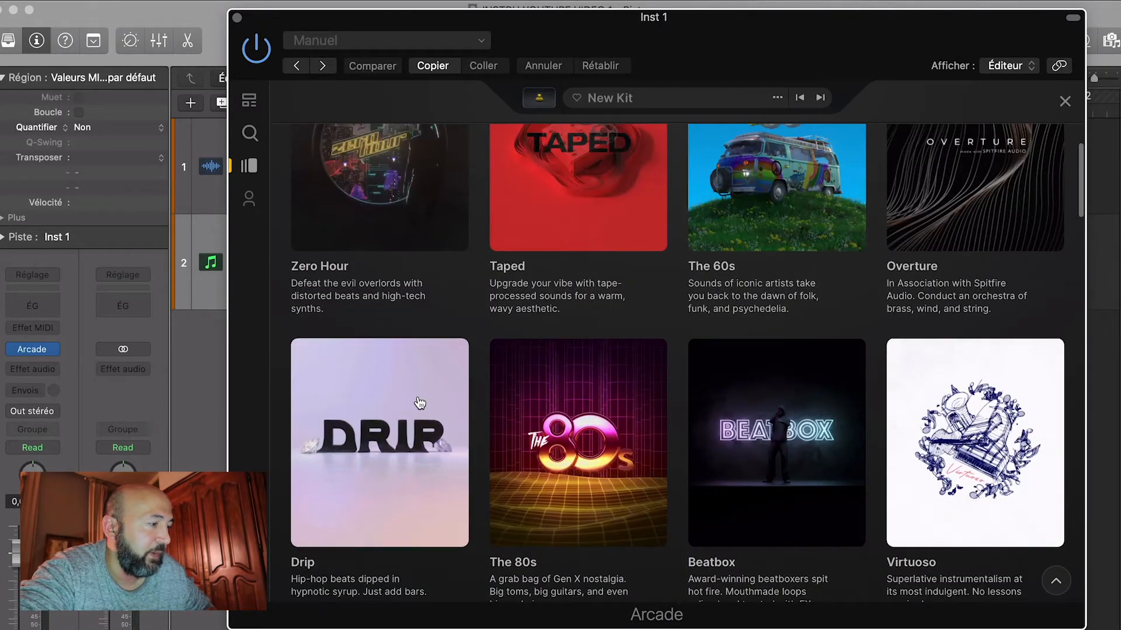
# Open the Drip line in Arcade, browse its kits and load the Believe Me kit.
pyautogui.click(384, 387)
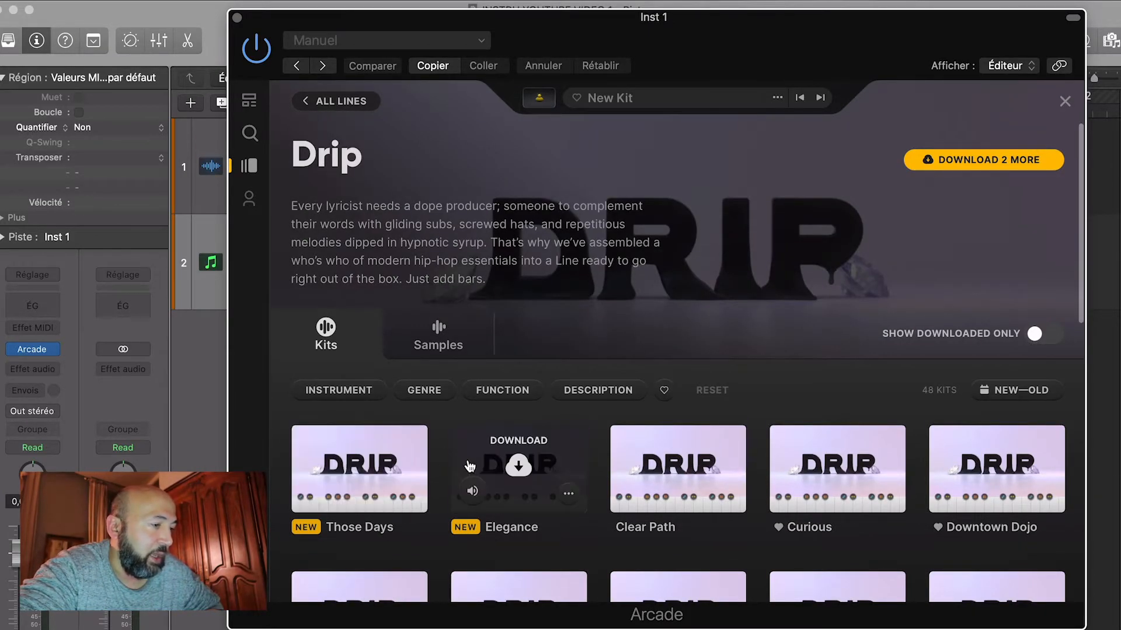
pyautogui.scroll(-1, 856, 438)
pyautogui.scroll(-10, 855, 437)
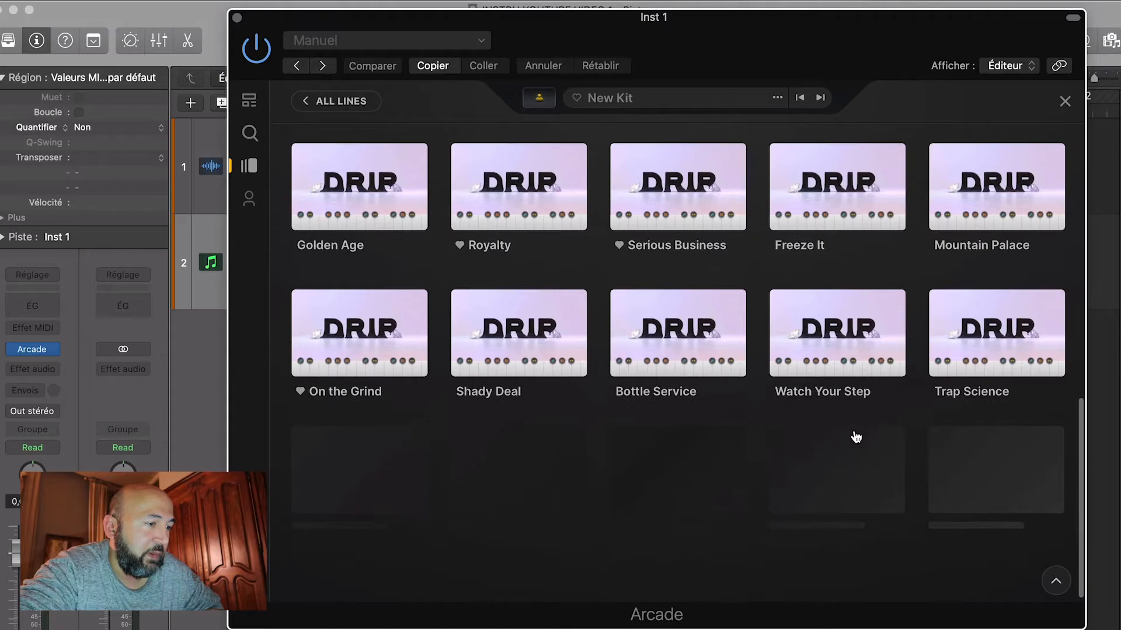
pyautogui.scroll(-10, 787, 335)
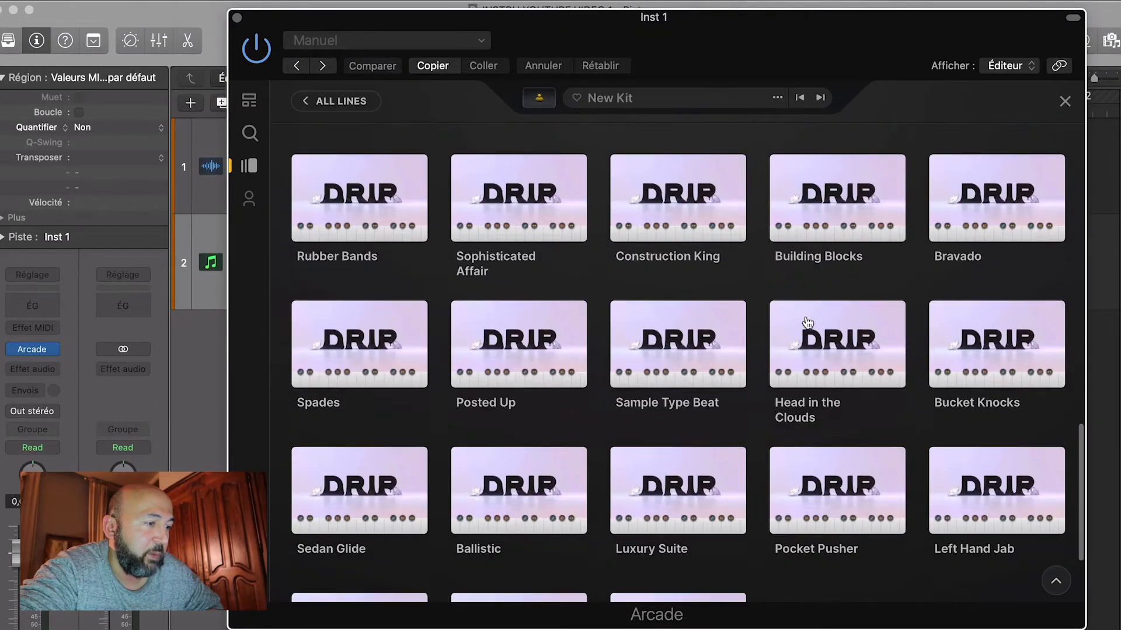
pyautogui.scroll(10, 778, 444)
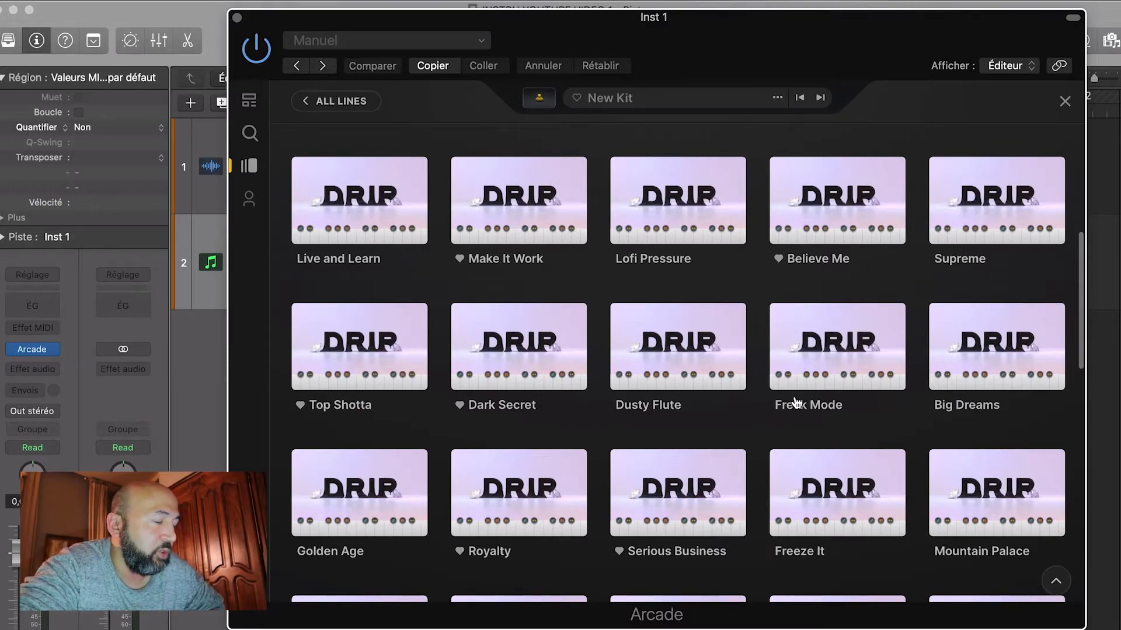
pyautogui.moveTo(655, 159)
pyautogui.moveTo(791, 233)
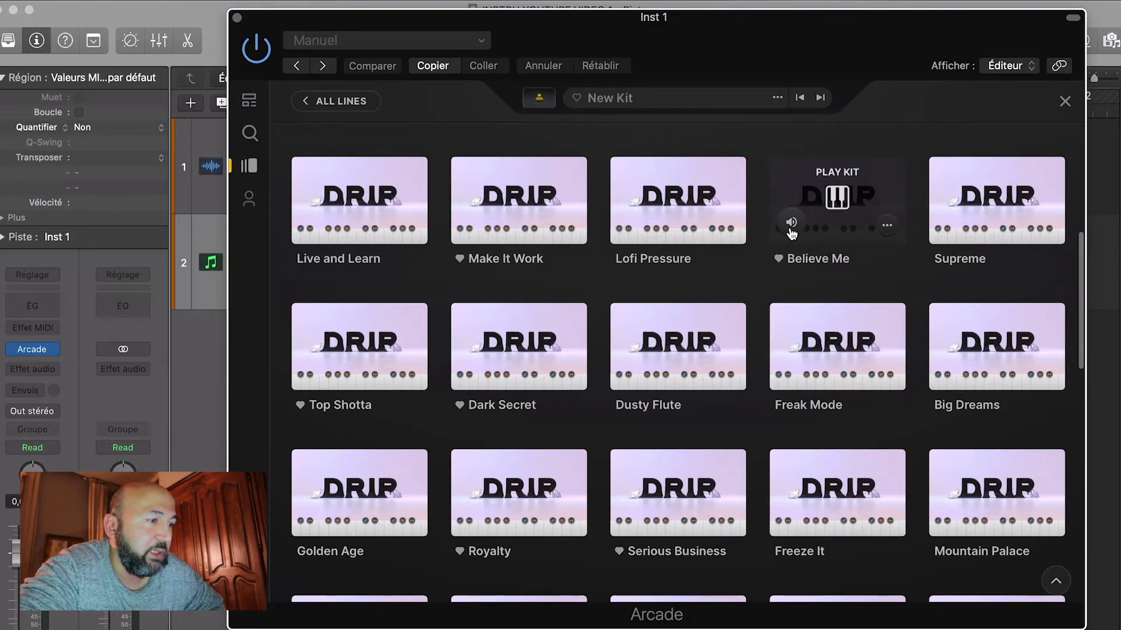
pyautogui.click(836, 202)
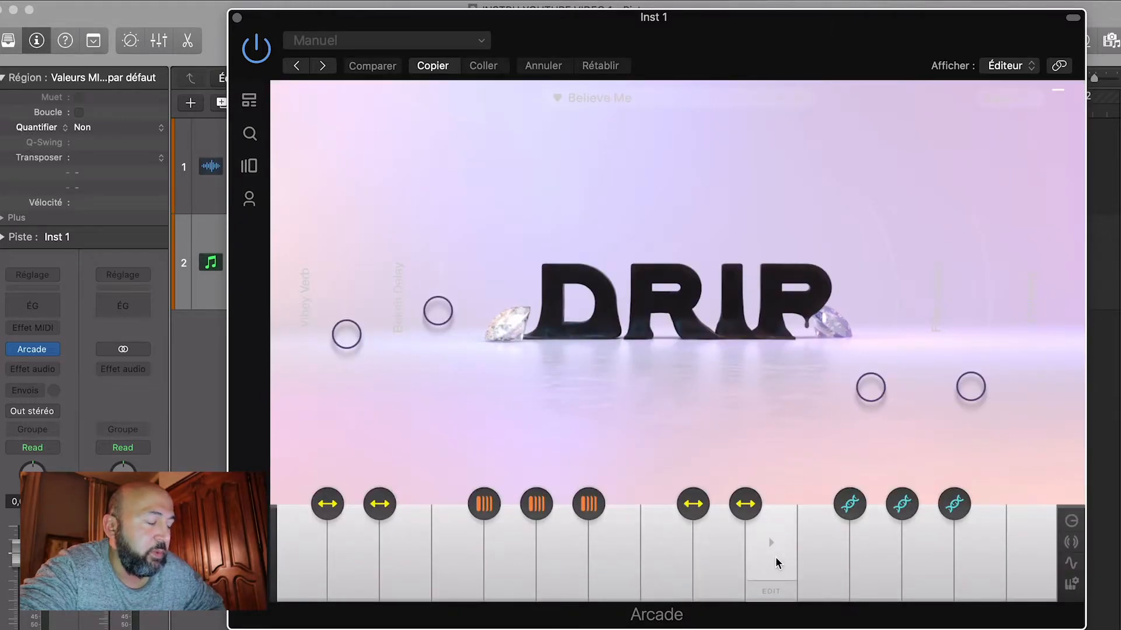
# Audition a sample of the Believe Me kit and set Arcade's session key to F# min.
pyautogui.click(875, 555)
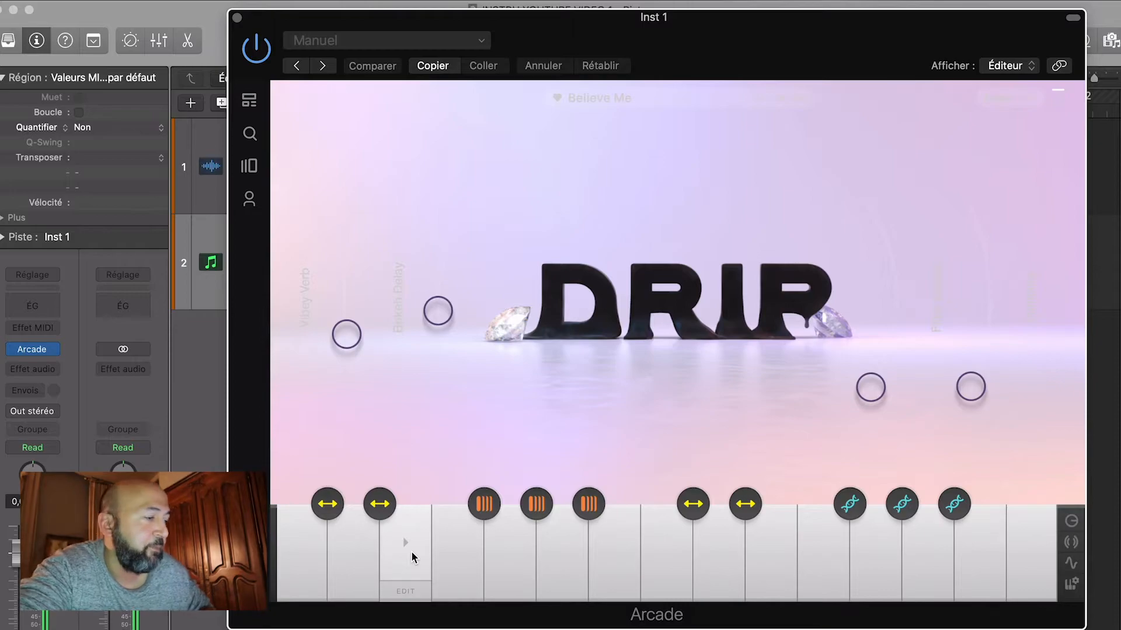
pyautogui.click(1030, 101)
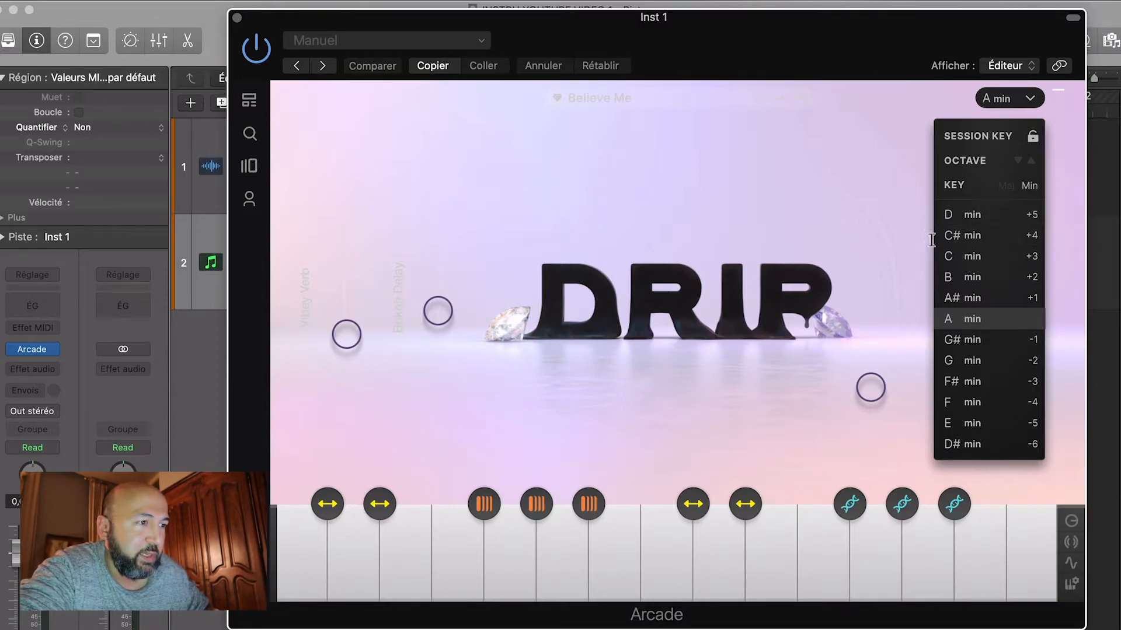
pyautogui.click(972, 381)
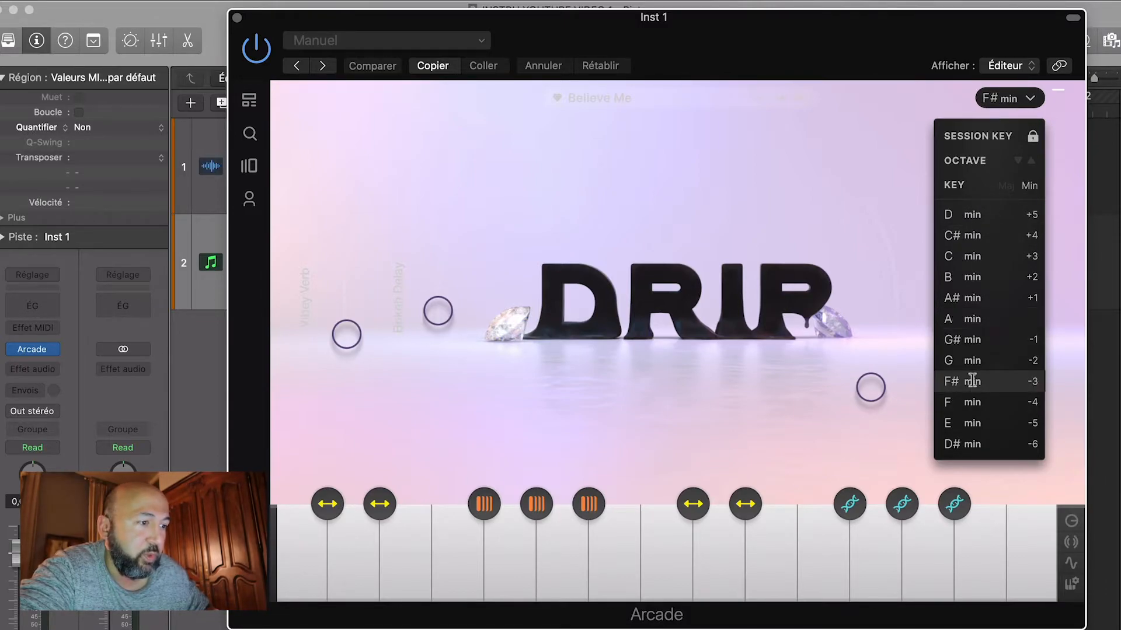
pyautogui.click(915, 457)
# Audition several samples of the Believe Me kit in the new key and close the plug-in window.
pyautogui.moveTo(740, 563)
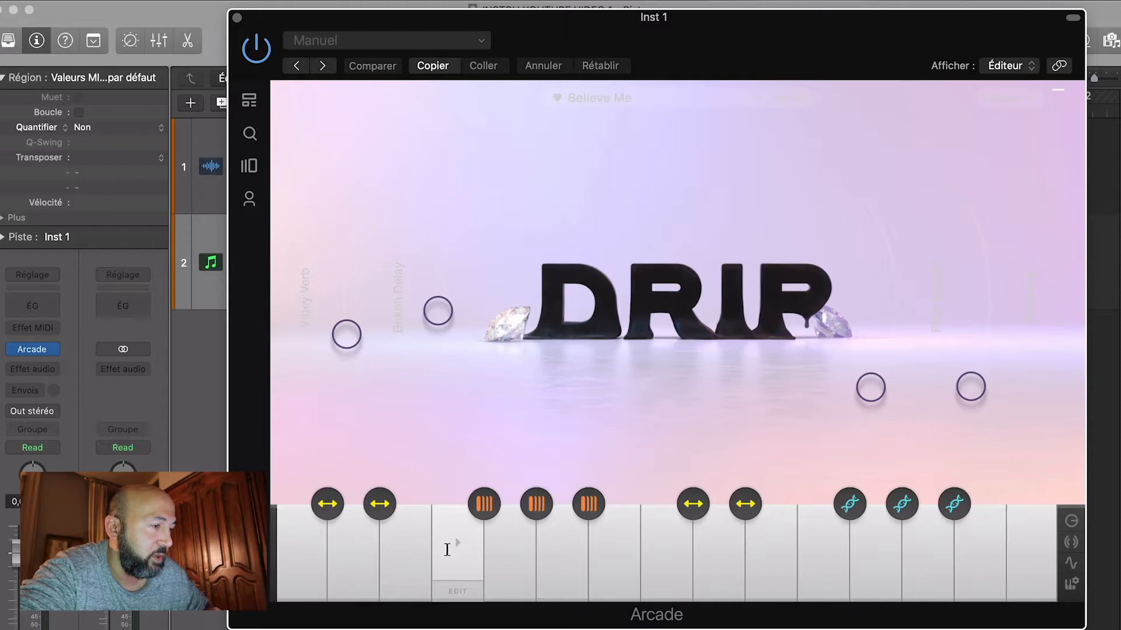
pyautogui.click(447, 550)
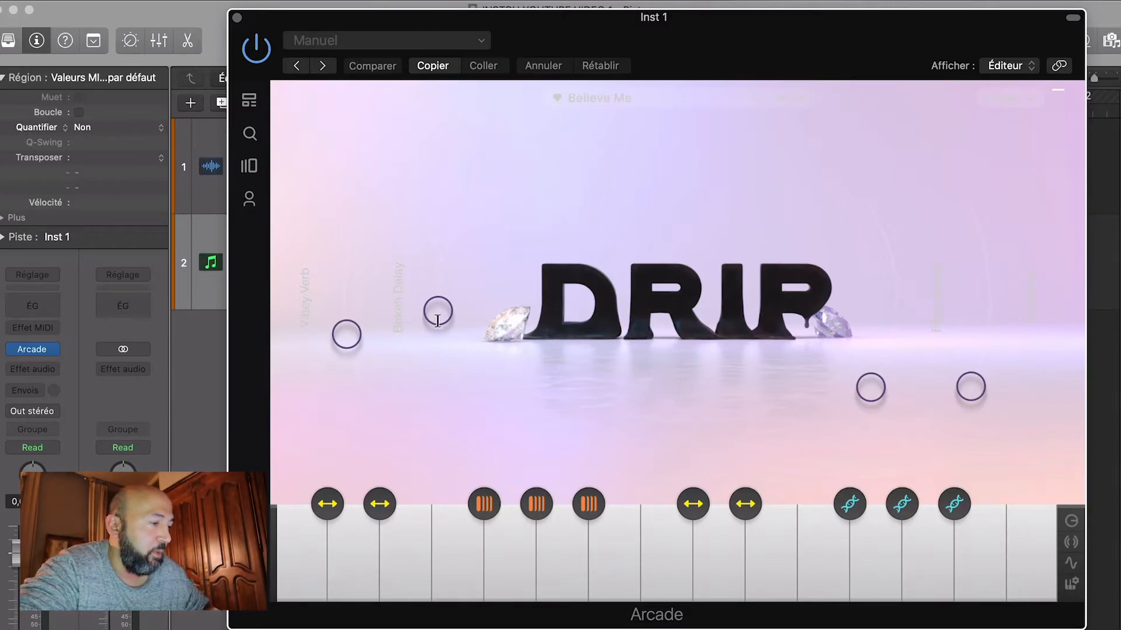
pyautogui.click(405, 547)
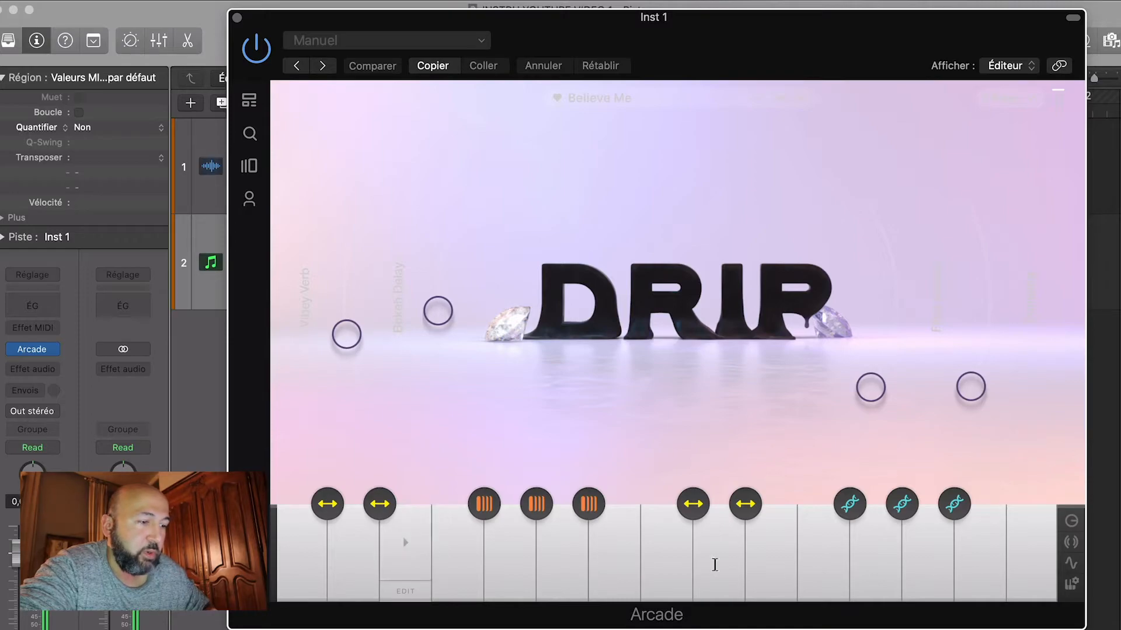
pyautogui.click(967, 549)
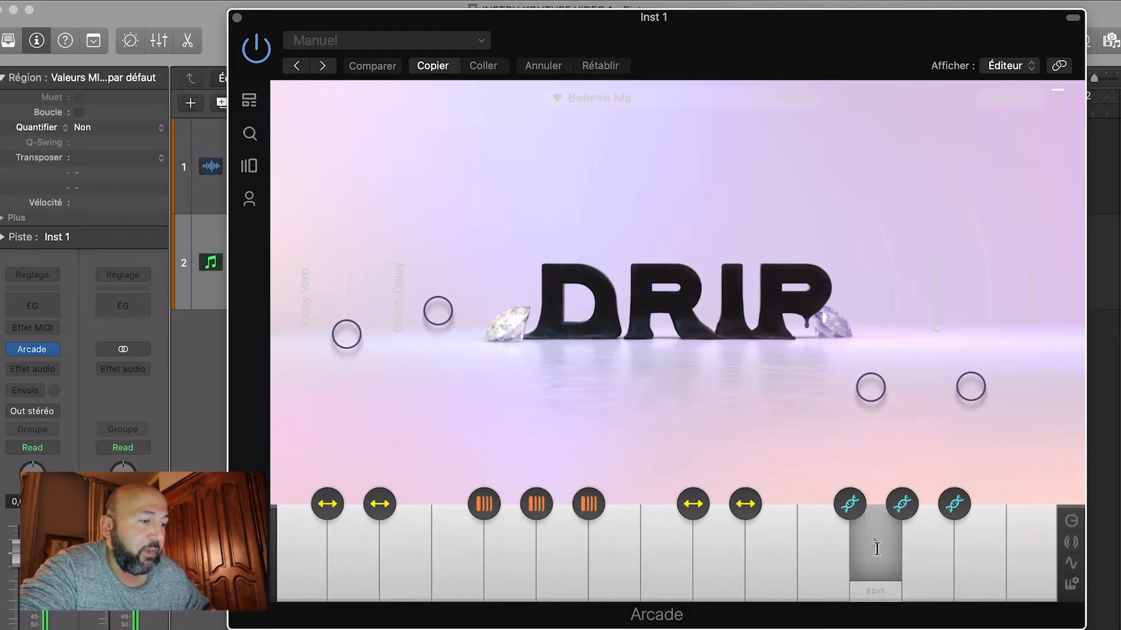
pyautogui.click(826, 550)
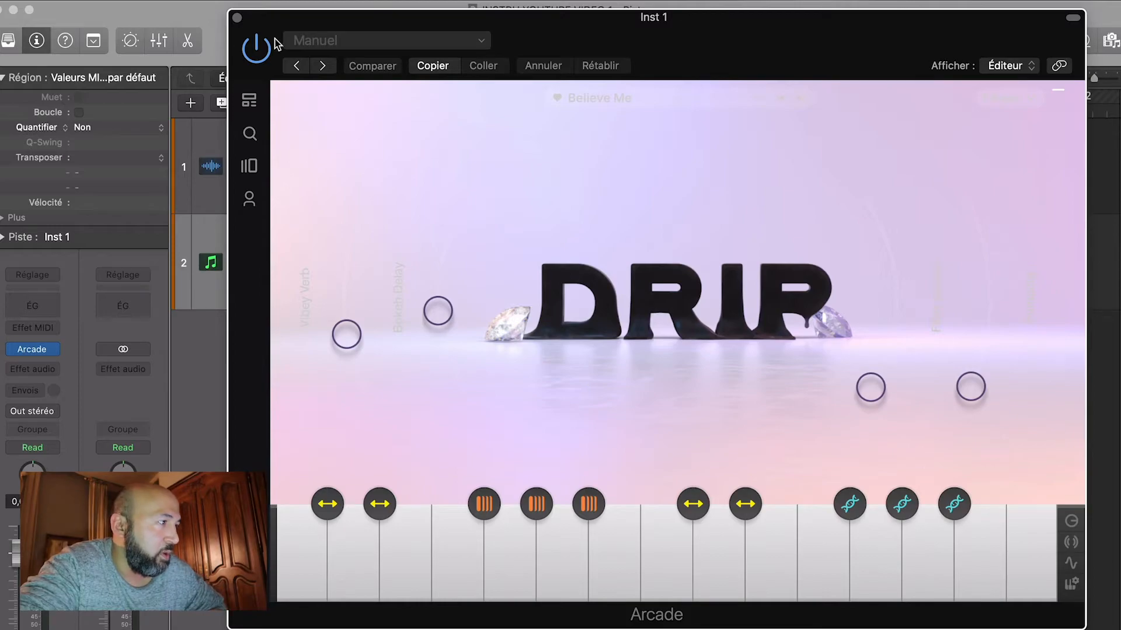
pyautogui.click(237, 17)
# Reopen Arcade on the Inst 1 track to try out the Believe Me kit again, and close its window.
pyautogui.click(390, 153)
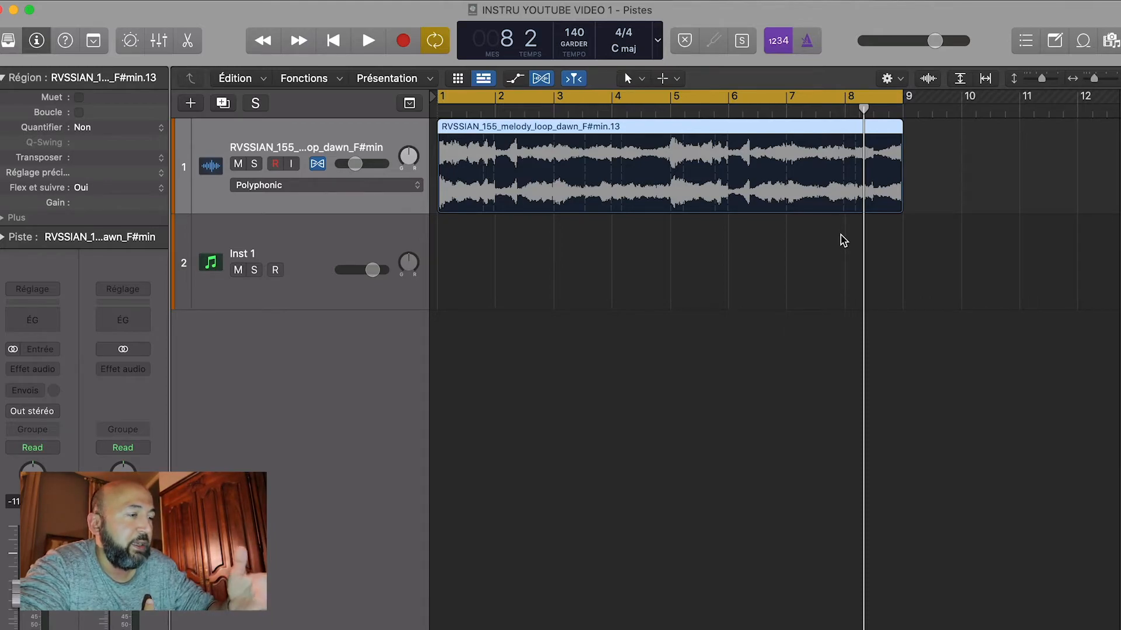
pyautogui.click(331, 243)
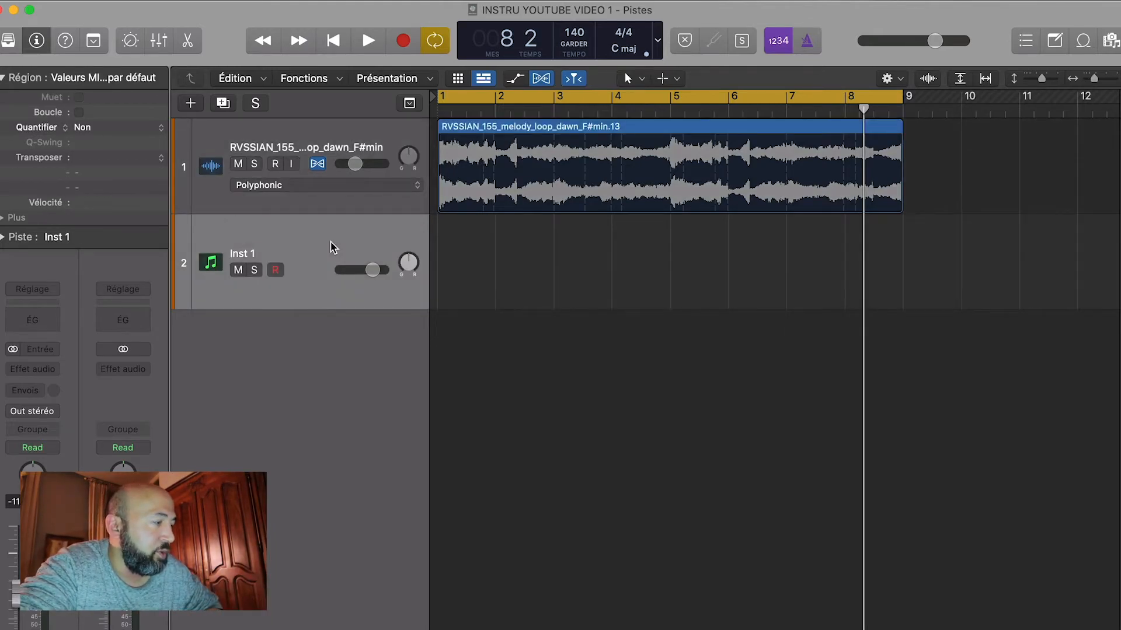
pyautogui.click(32, 354)
pyautogui.click(35, 353)
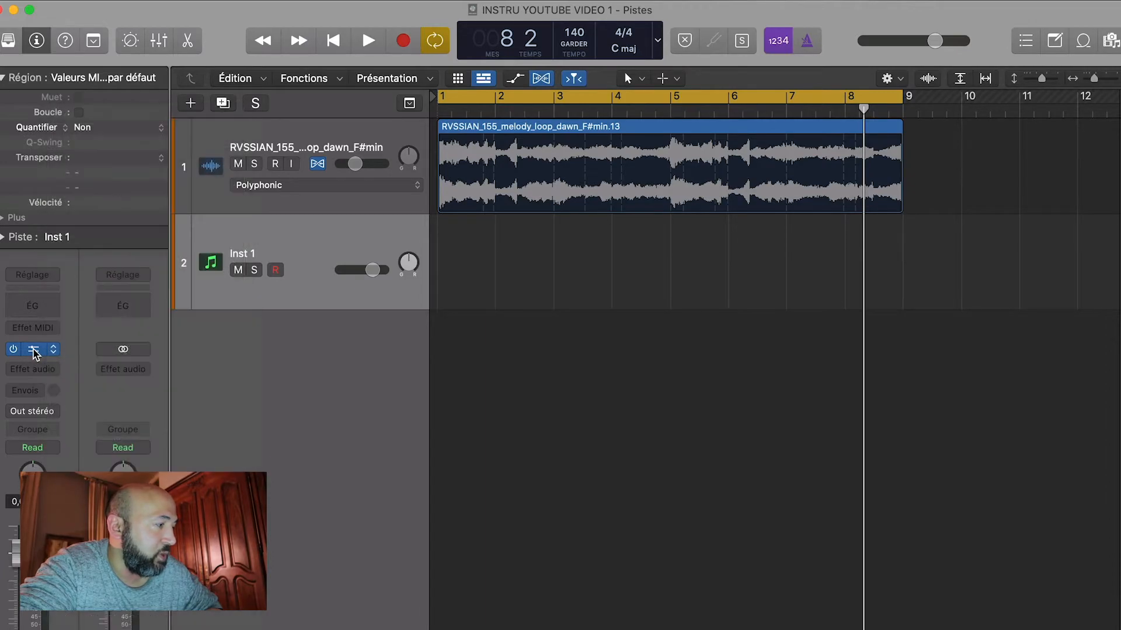
pyautogui.click(35, 352)
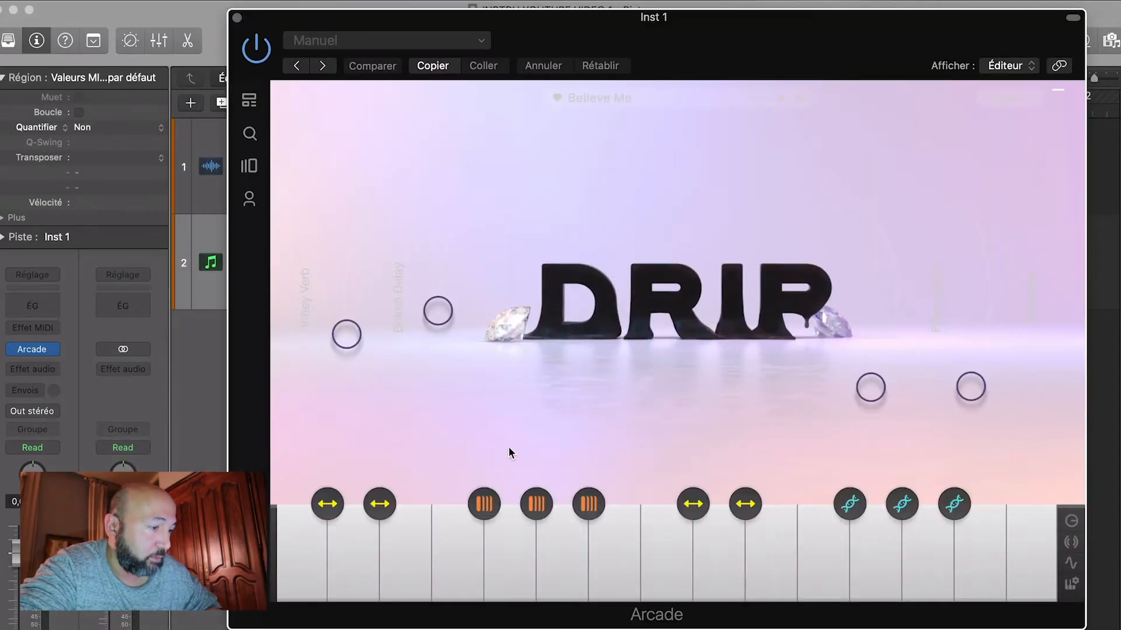
pyautogui.moveTo(804, 576)
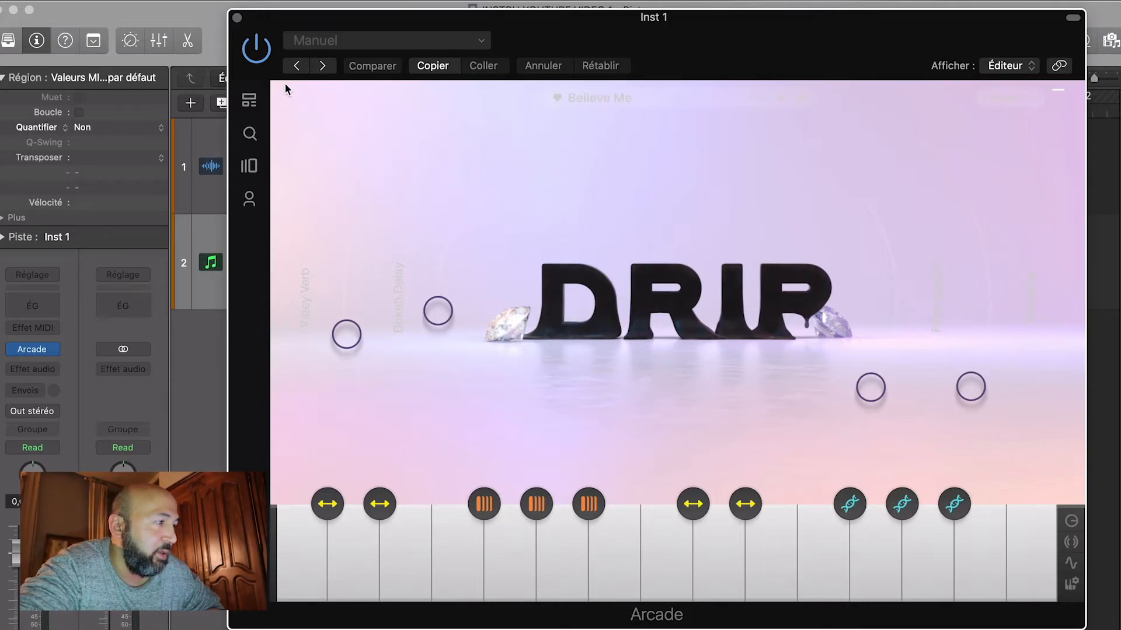
pyautogui.click(237, 17)
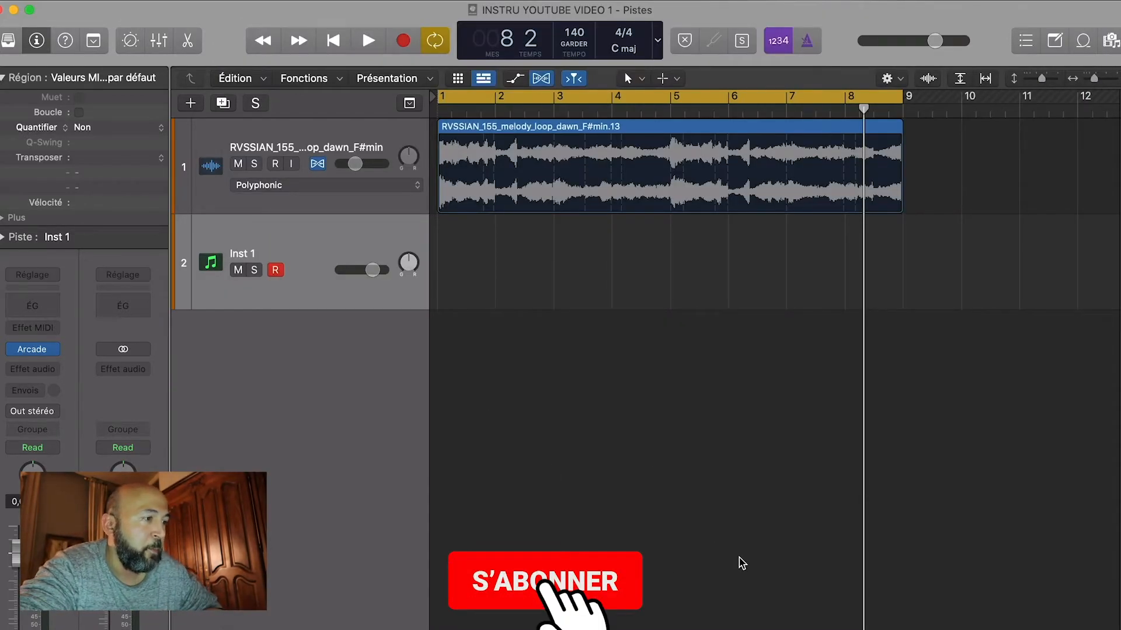
# Return the playhead to the start of the project and create an empty MIDI region at bar 1 on the Inst 1 track.
pyautogui.scroll(-5, 769, 550)
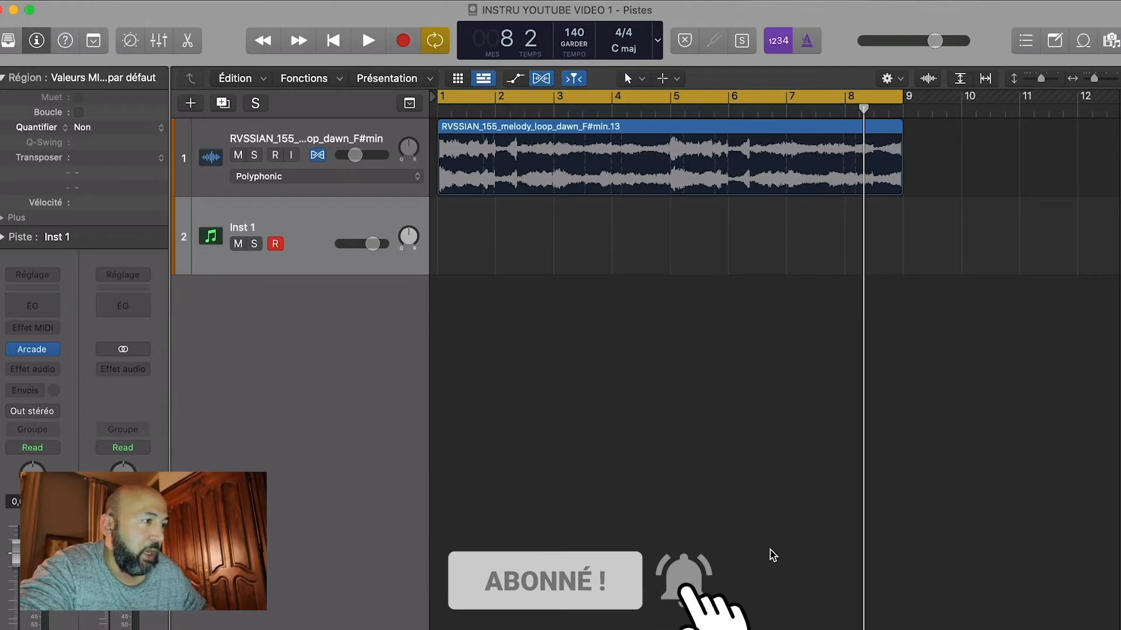
pyautogui.hscroll(-2, 619, 400)
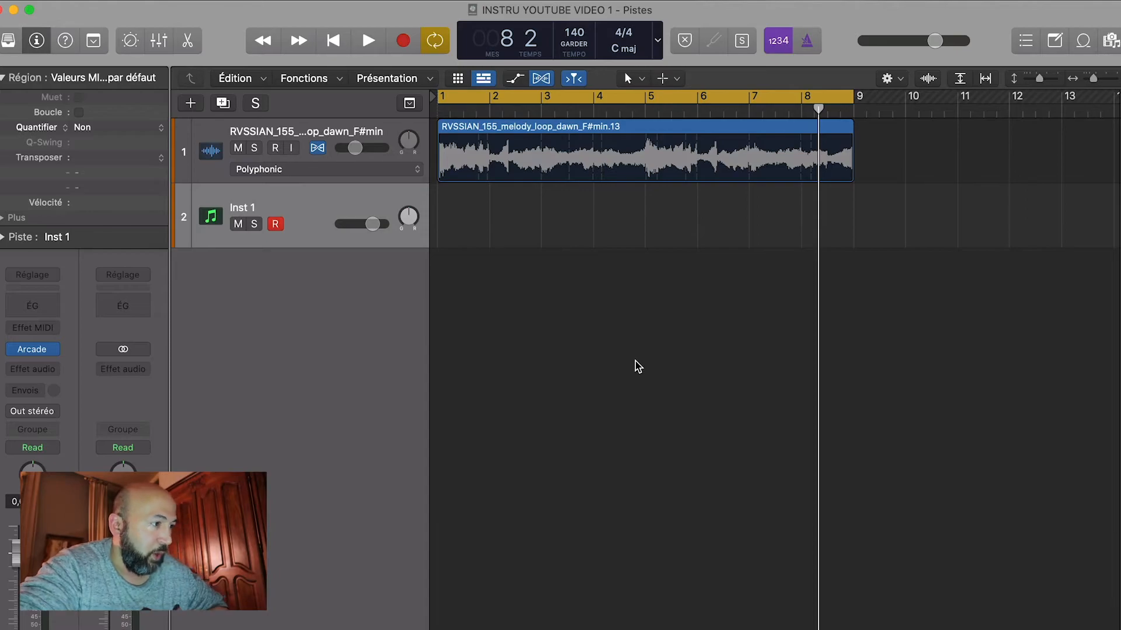
pyautogui.scroll(2, 625, 305)
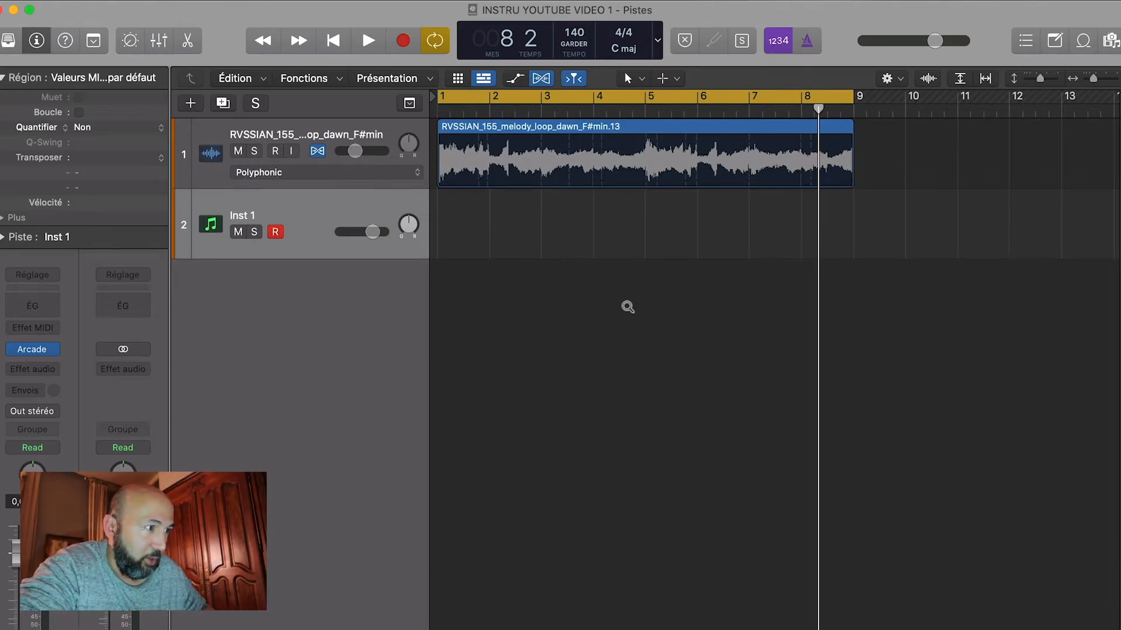
pyautogui.press('Return')
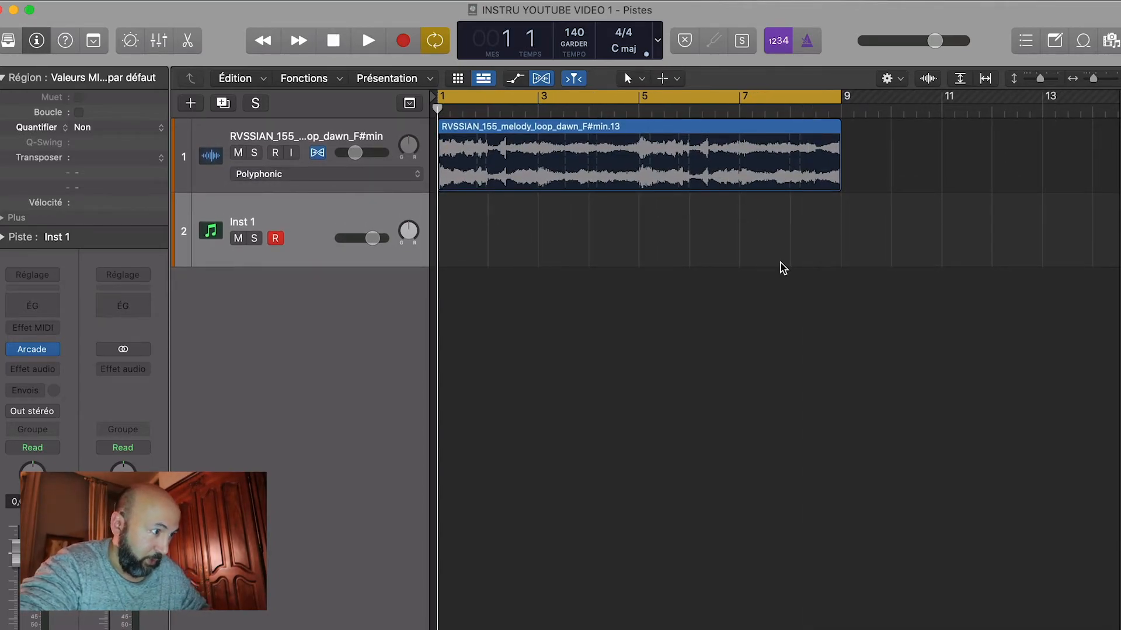
pyautogui.rightClick(484, 246)
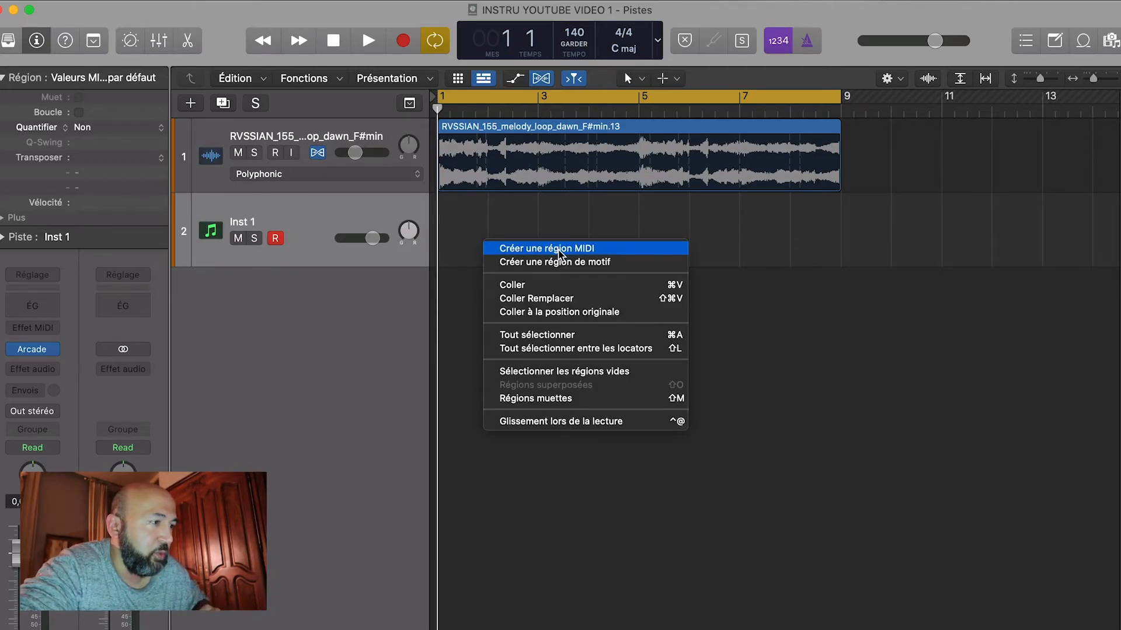
pyautogui.click(559, 251)
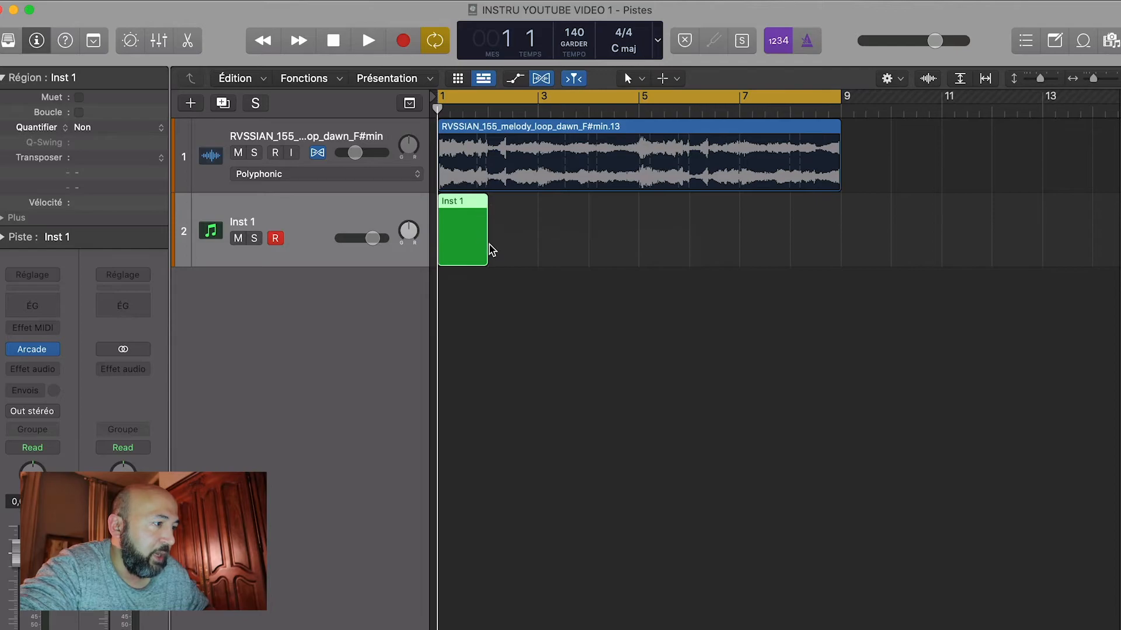
# Extend the Inst 1 region to the end of bar 8 and open it in an enlarged Piano Roll.
pyautogui.moveTo(487, 250); pyautogui.dragTo(840, 228)
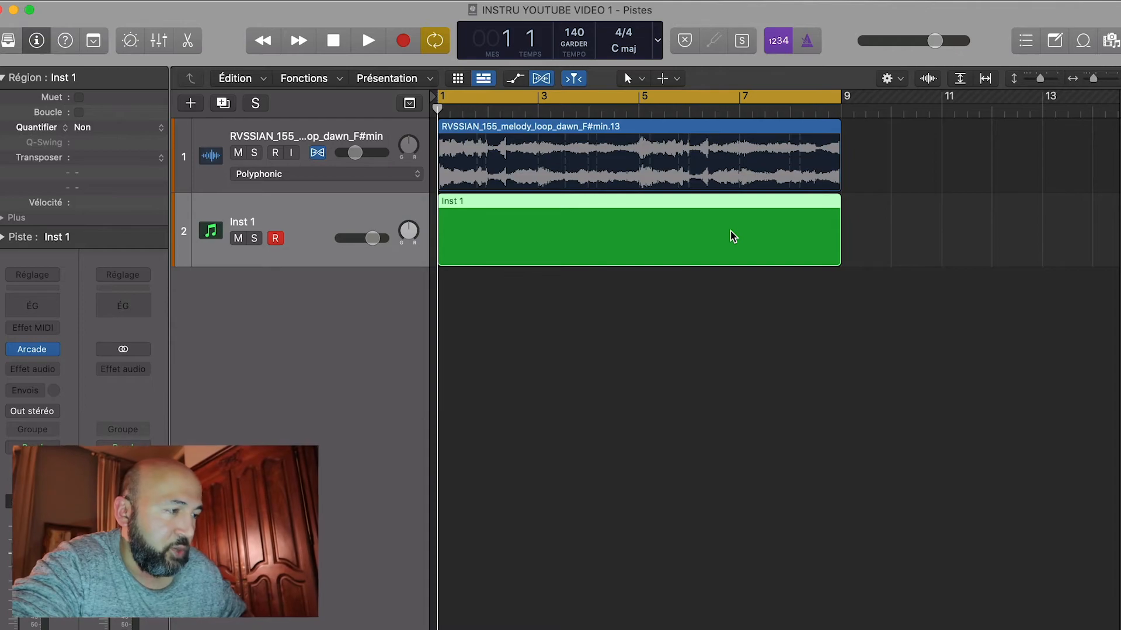
pyautogui.doubleClick(662, 232)
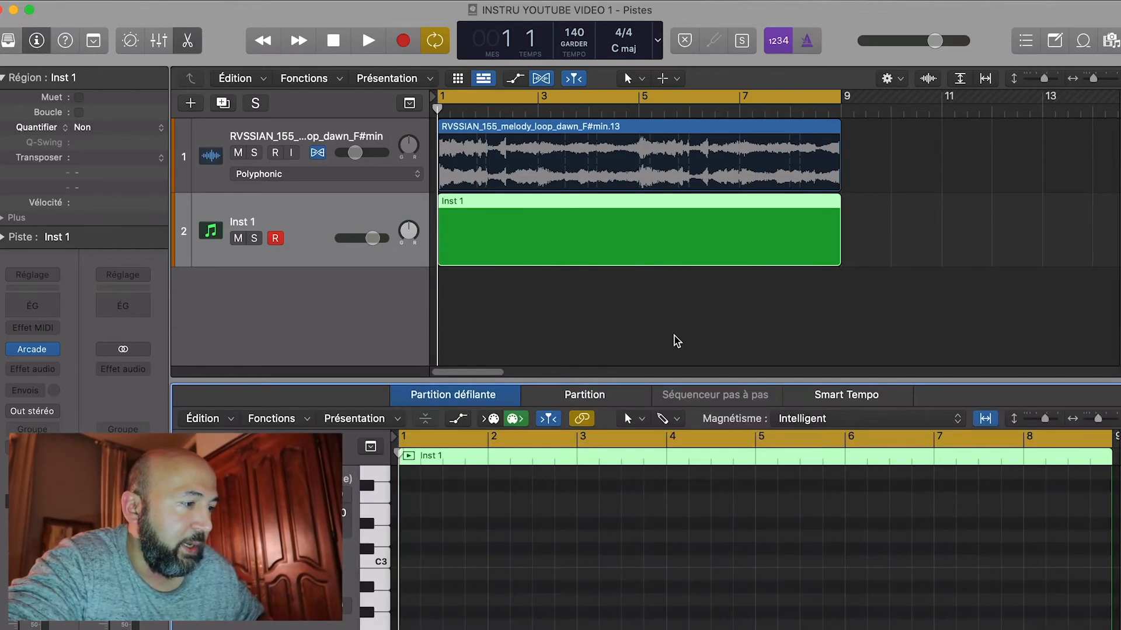
pyautogui.moveTo(628, 382); pyautogui.dragTo(628, 318)
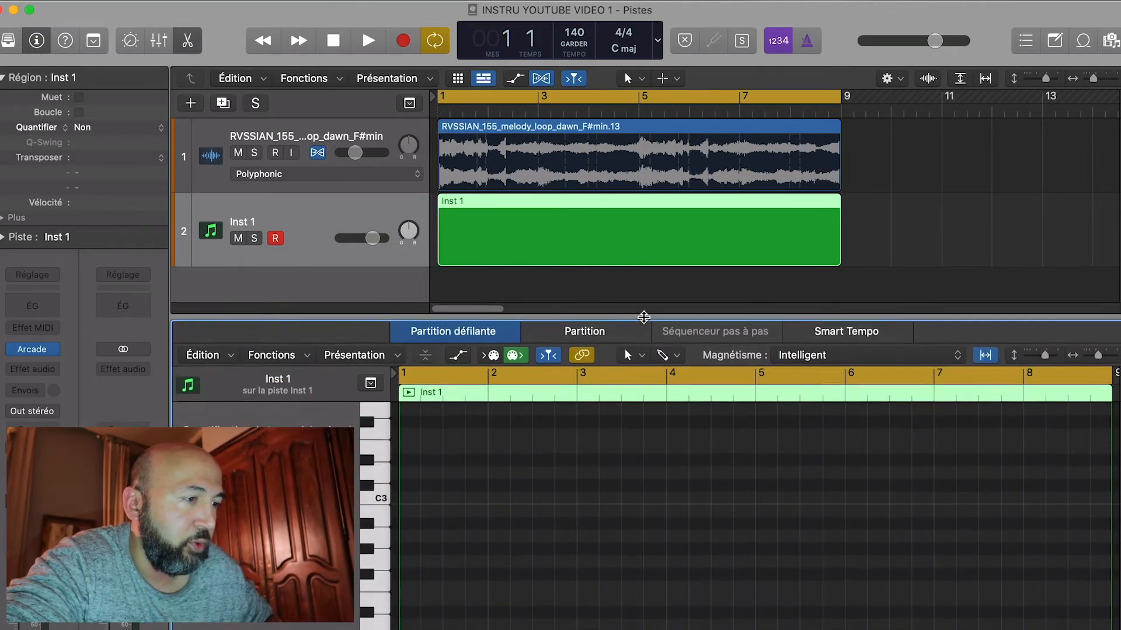
pyautogui.scroll(-2, 553, 559)
pyautogui.scroll(2, 553, 559)
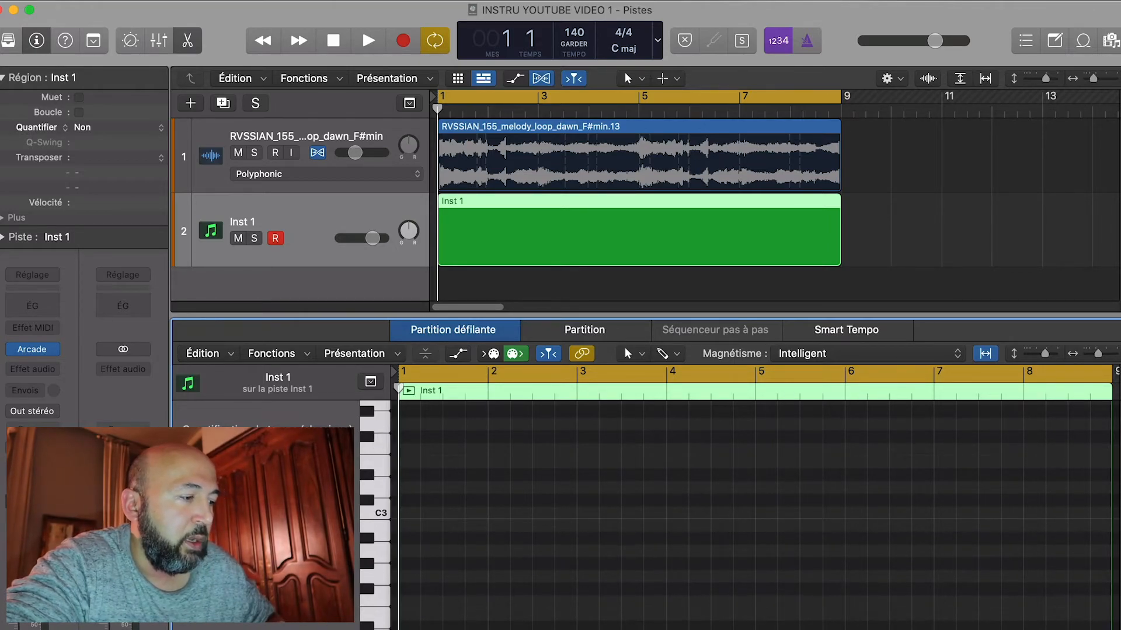
# Audition several Arcade notes around C3 on the Piano Roll keyboard.
pyautogui.click(380, 489)
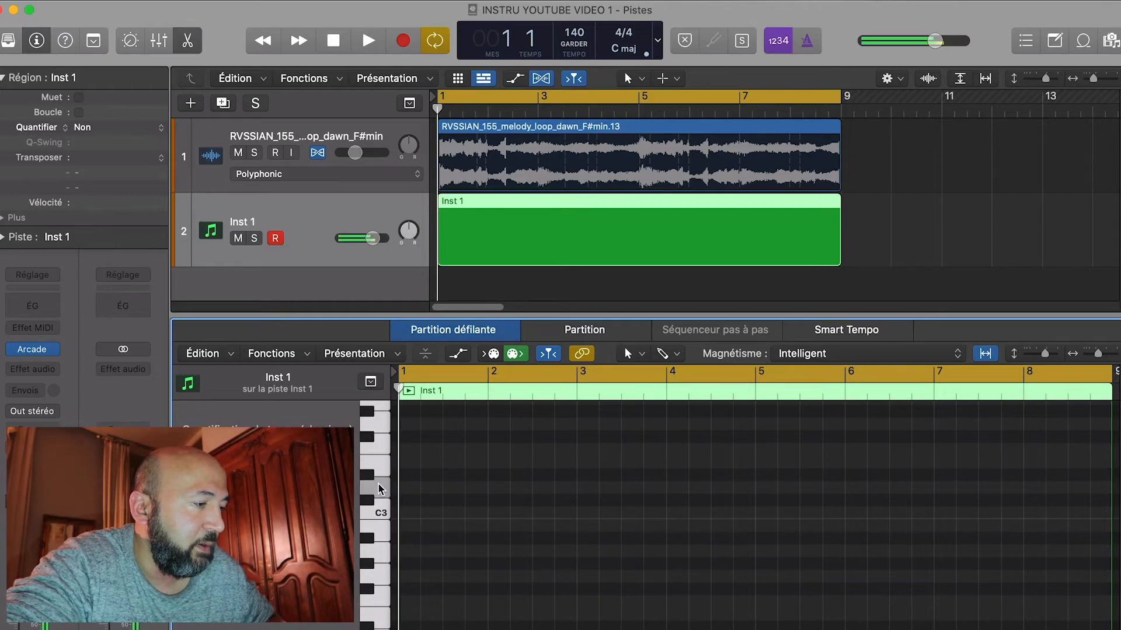
pyautogui.click(380, 553)
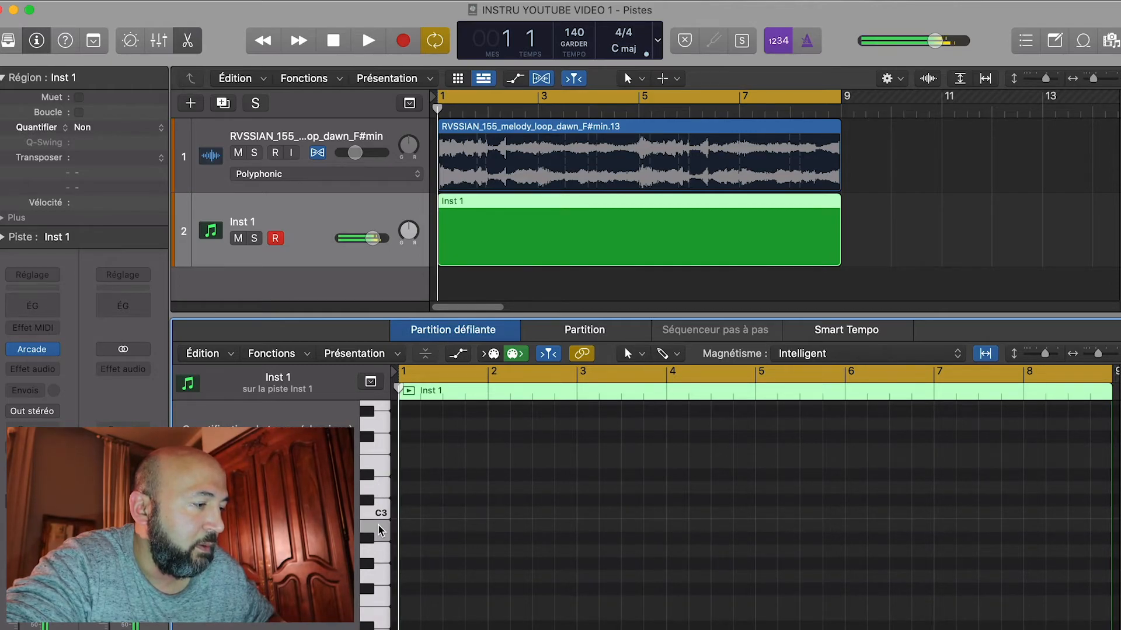
pyautogui.click(379, 555)
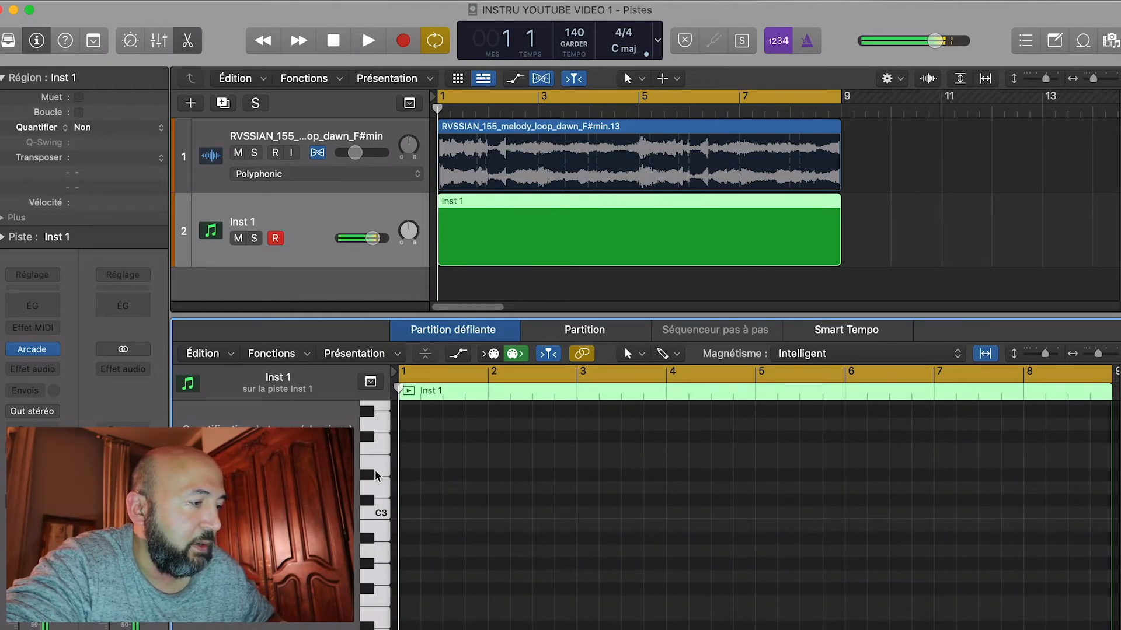
pyautogui.click(379, 449)
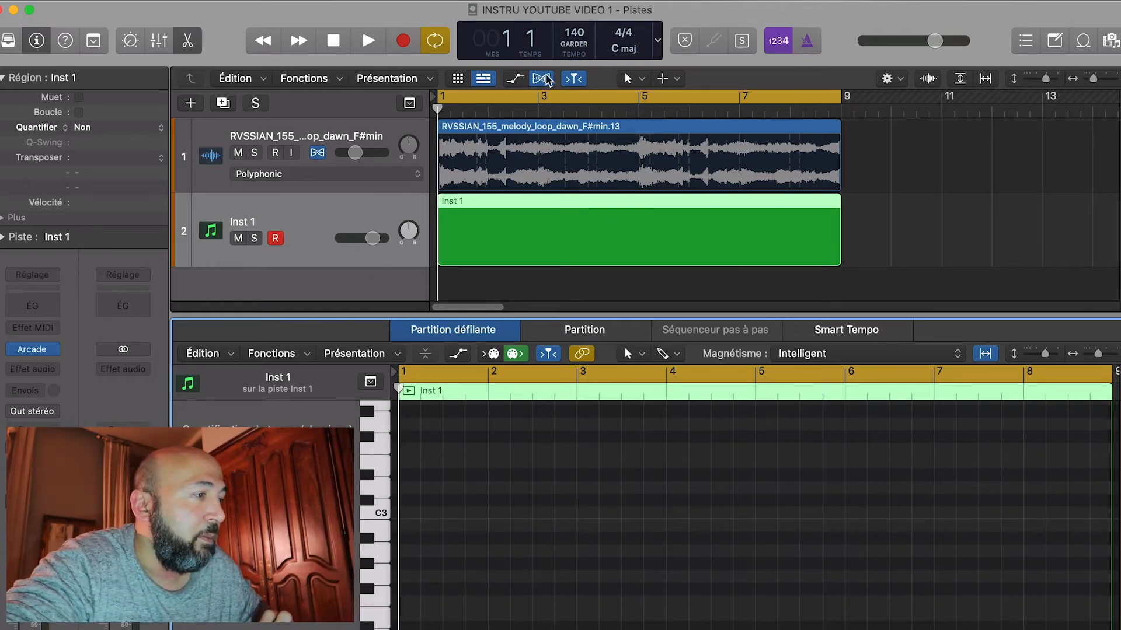
# Resize the Piano Roll area and play the opening bars of the melody loop.
pyautogui.moveTo(811, 317); pyautogui.dragTo(819, 555)
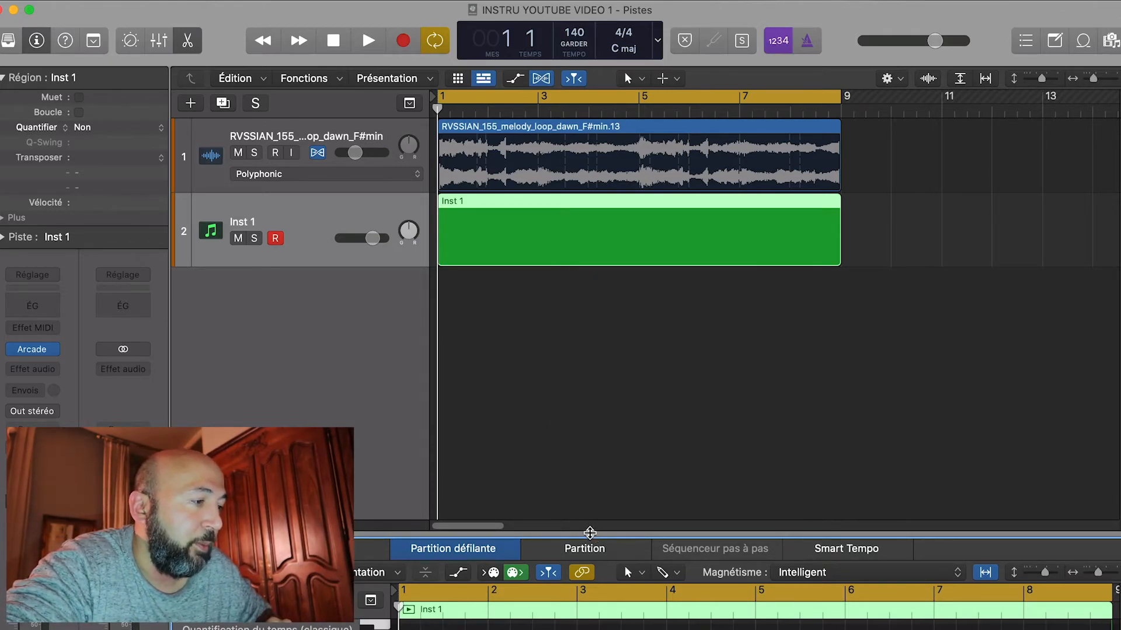
pyautogui.moveTo(589, 533); pyautogui.dragTo(578, 290)
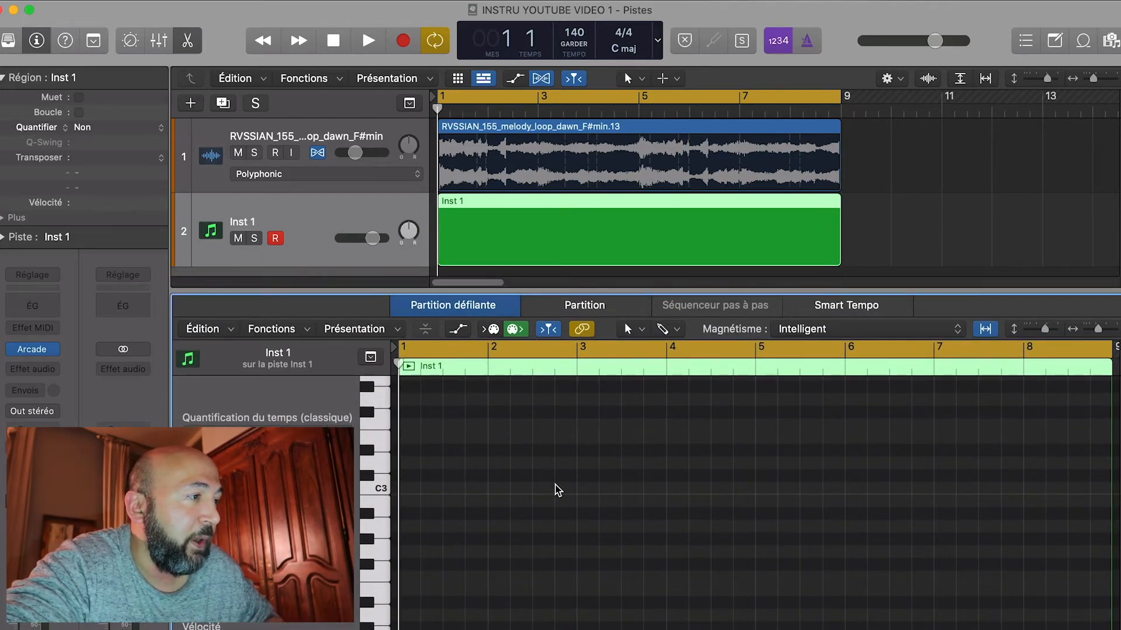
pyautogui.press('space')
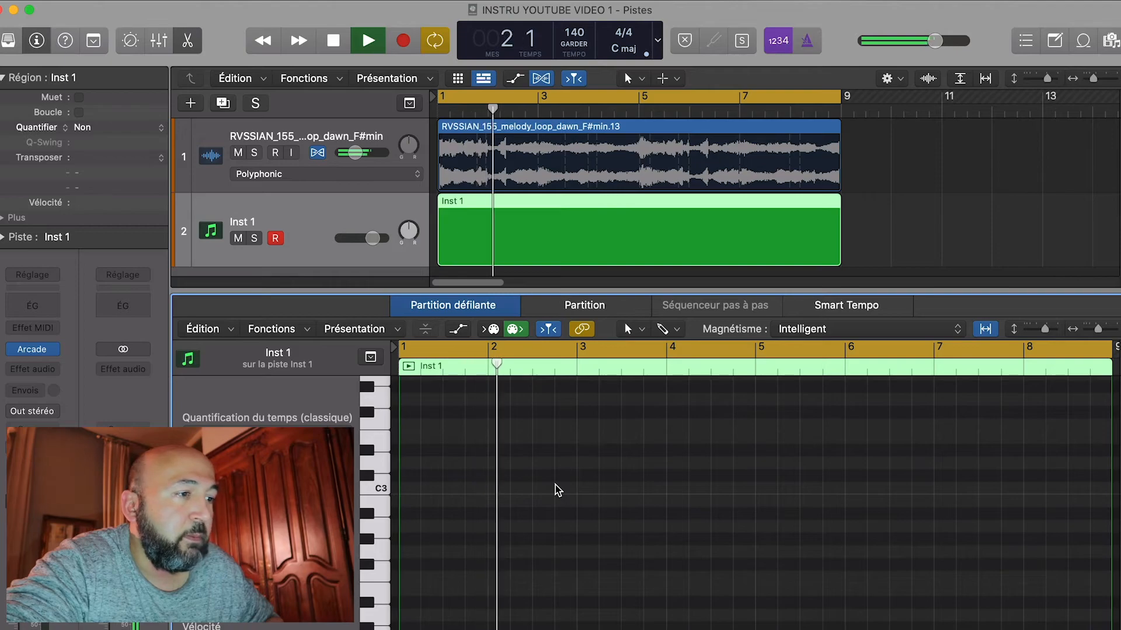
pyautogui.press('space')
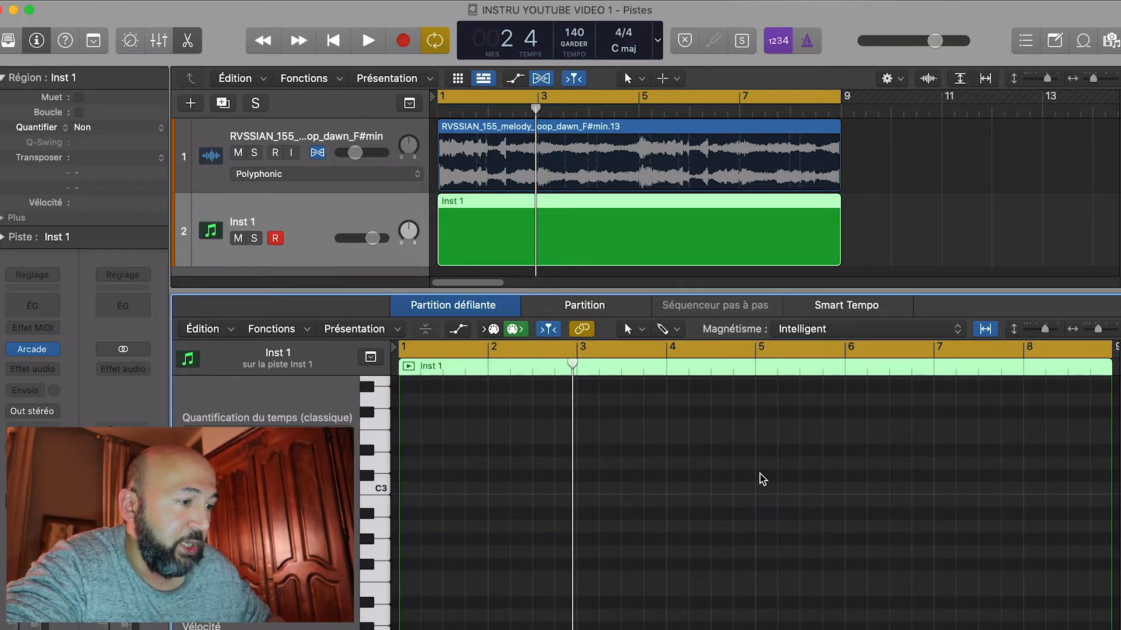
# Draw a C3 note with the Pencil tool and stretch it to start at bar 1 and last about one beat.
pyautogui.press('t')
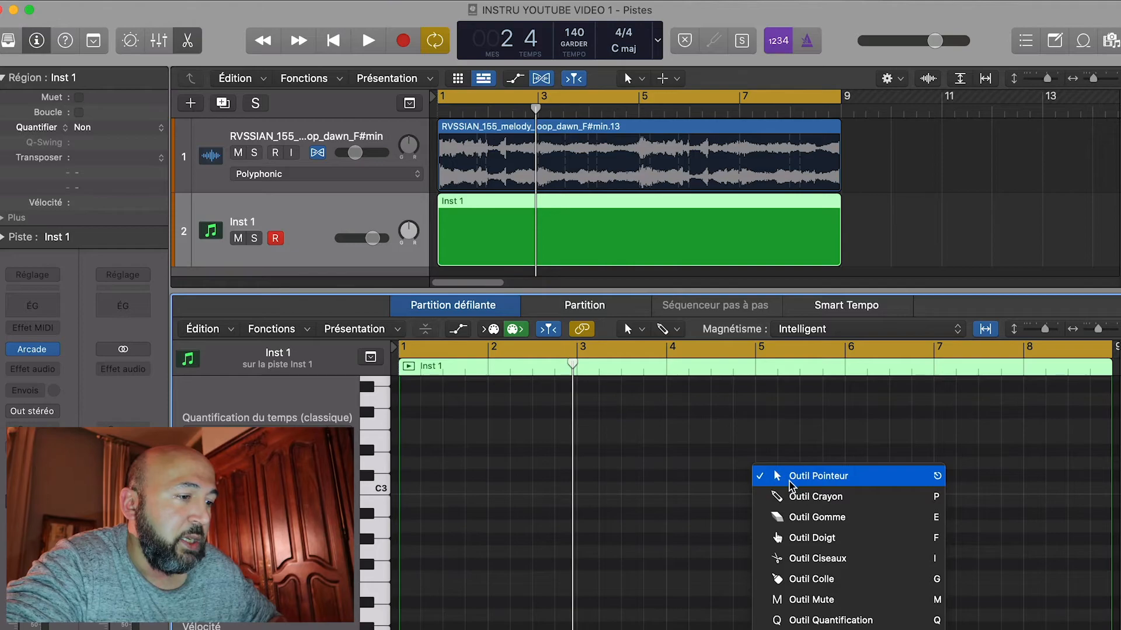
pyautogui.click(795, 496)
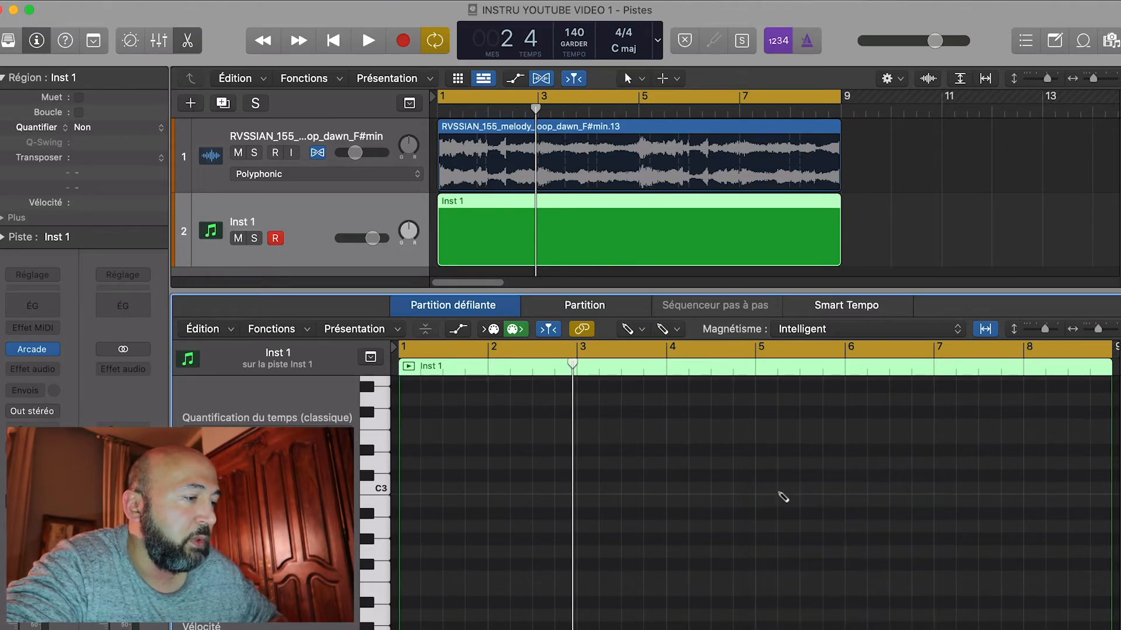
pyautogui.click(407, 491)
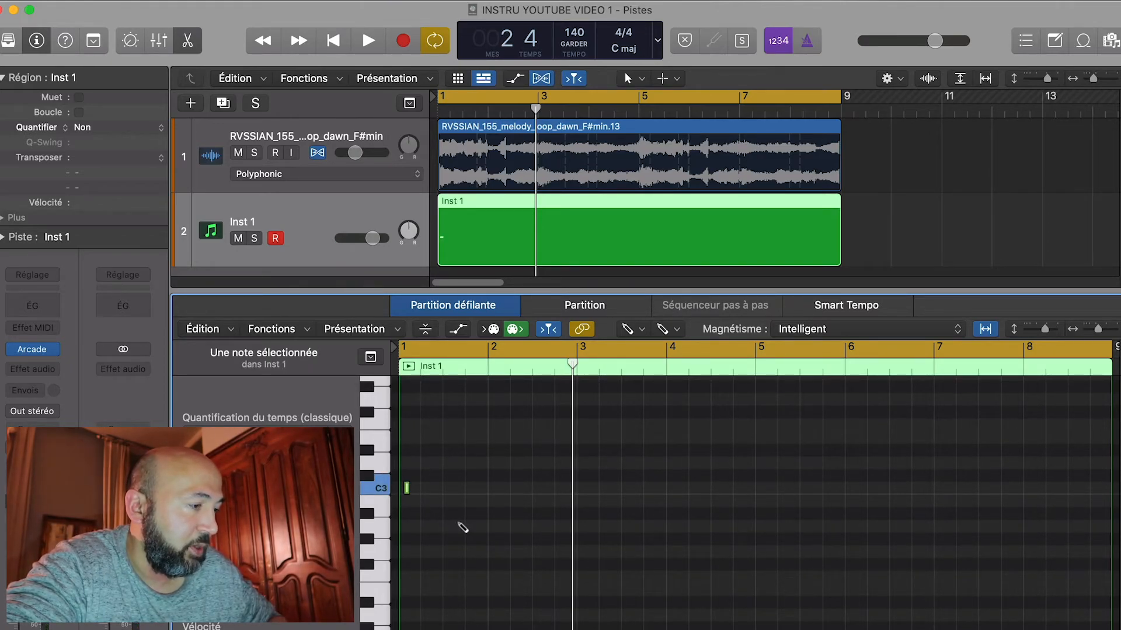
pyautogui.scroll(5, 462, 527)
pyautogui.hscroll(-4, 462, 528)
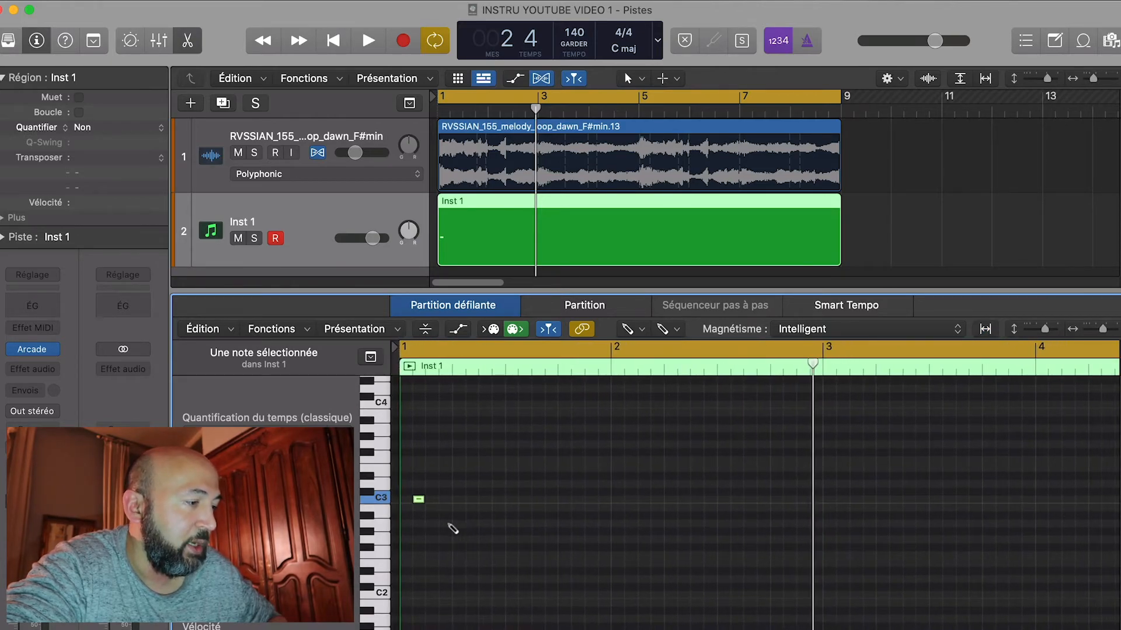
pyautogui.scroll(5, 420, 530)
pyautogui.hscroll(-3, 421, 530)
pyautogui.scroll(3, 421, 531)
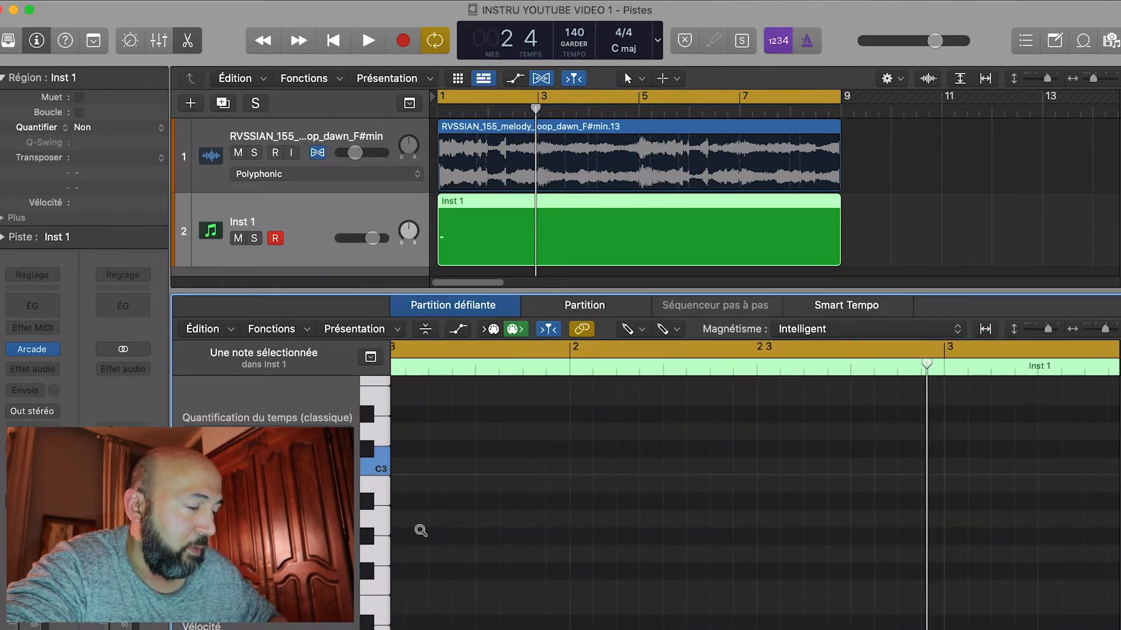
pyautogui.hscroll(-3, 421, 531)
pyautogui.scroll(3, 421, 531)
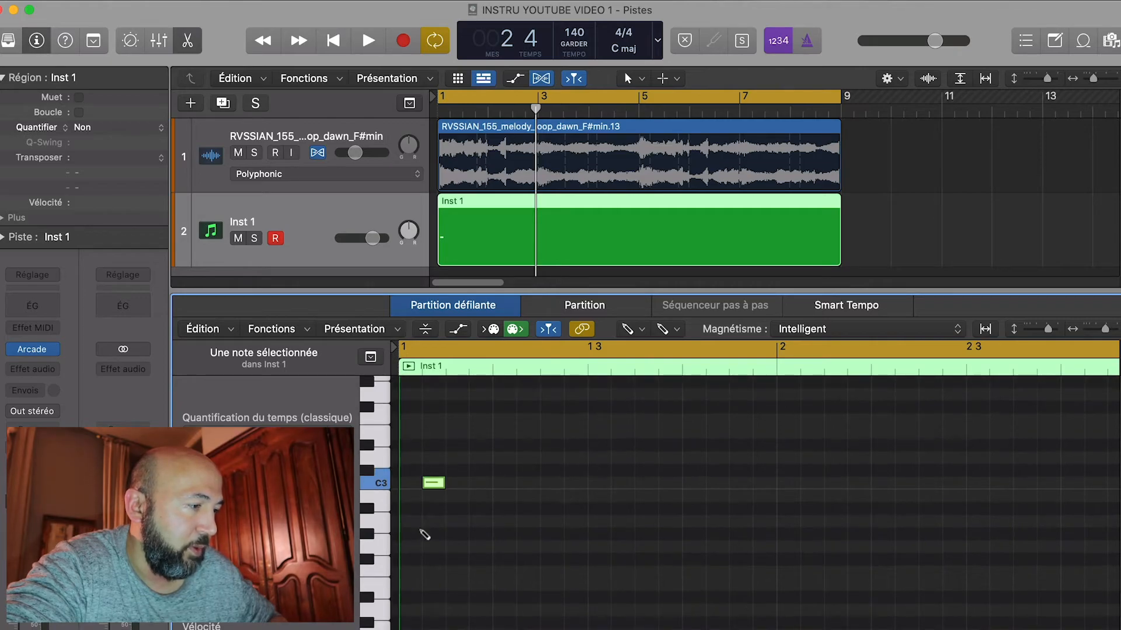
pyautogui.moveTo(443, 483); pyautogui.dragTo(496, 484)
pyautogui.moveTo(468, 480); pyautogui.dragTo(492, 478)
pyautogui.moveTo(425, 483); pyautogui.dragTo(400, 485)
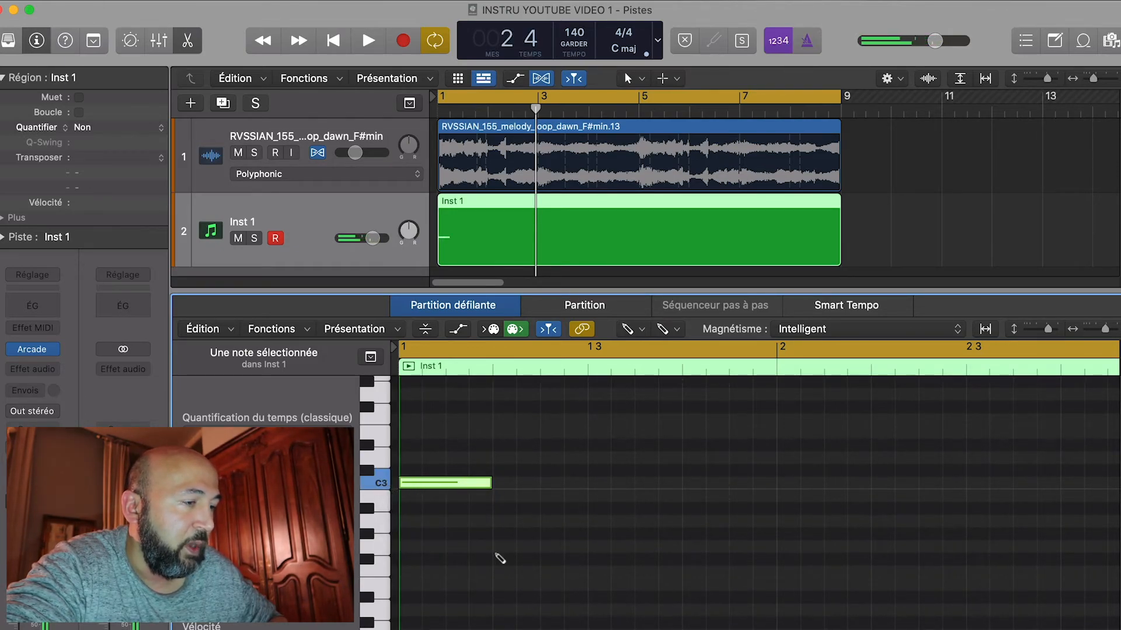
# Lengthen the C3 note to the end of bar 8 and switch back to the Pointer tool.
pyautogui.keyDown('ctrl'); pyautogui.keyDown('alt'); pyautogui.click(497, 554); pyautogui.keyUp('alt'); pyautogui.keyUp('ctrl')
pyautogui.scroll(-10, 497, 554)
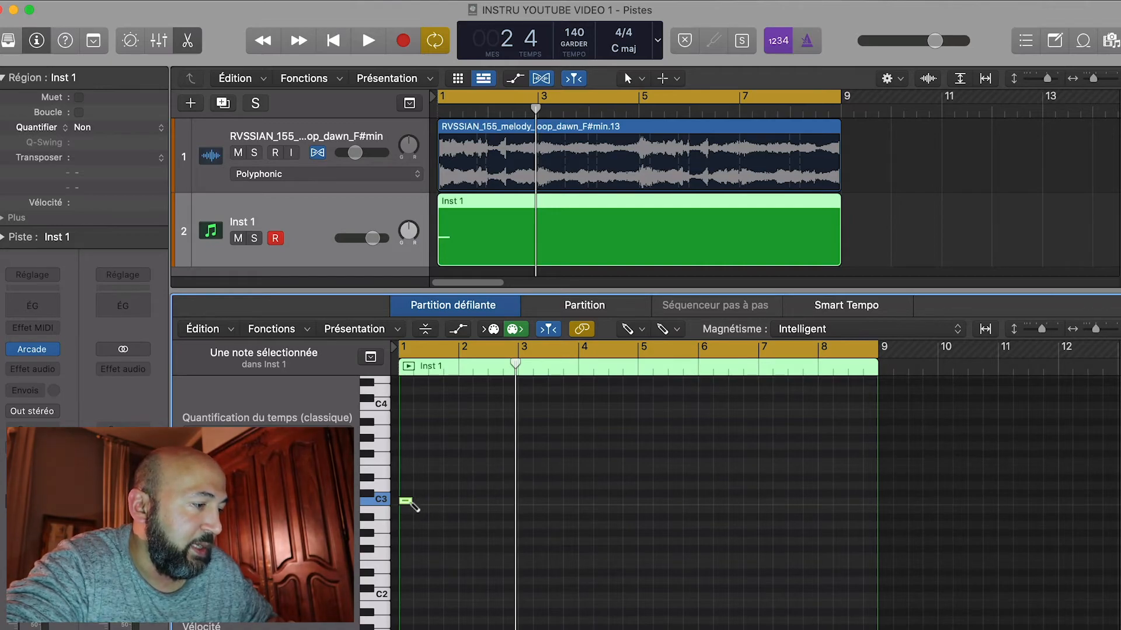
pyautogui.moveTo(411, 503); pyautogui.dragTo(804, 501)
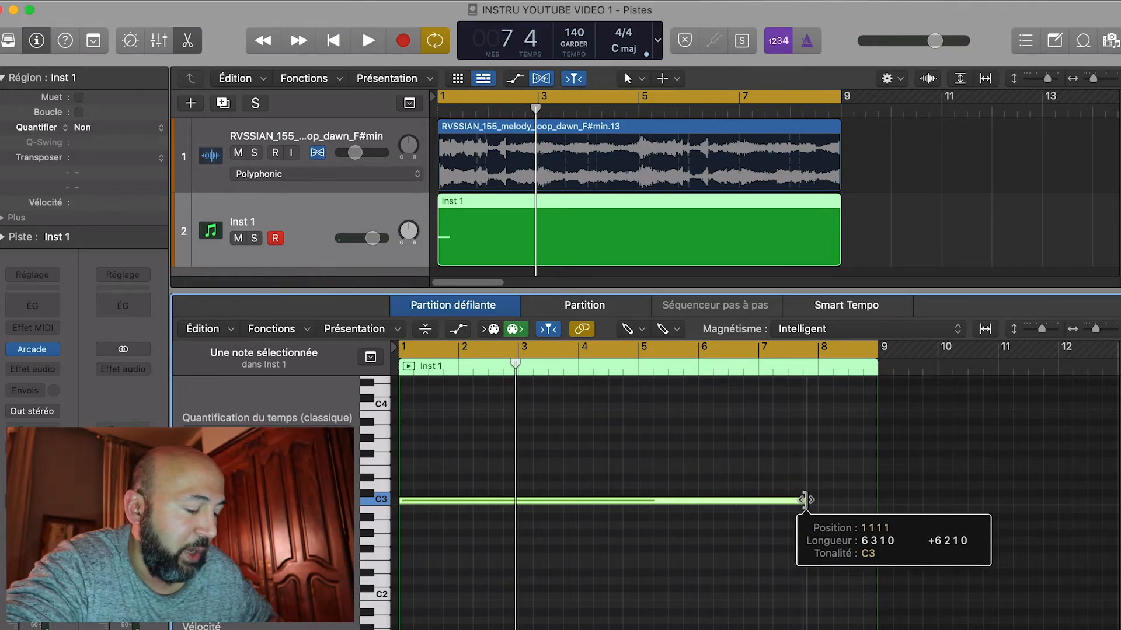
pyautogui.moveTo(804, 500); pyautogui.dragTo(876, 502)
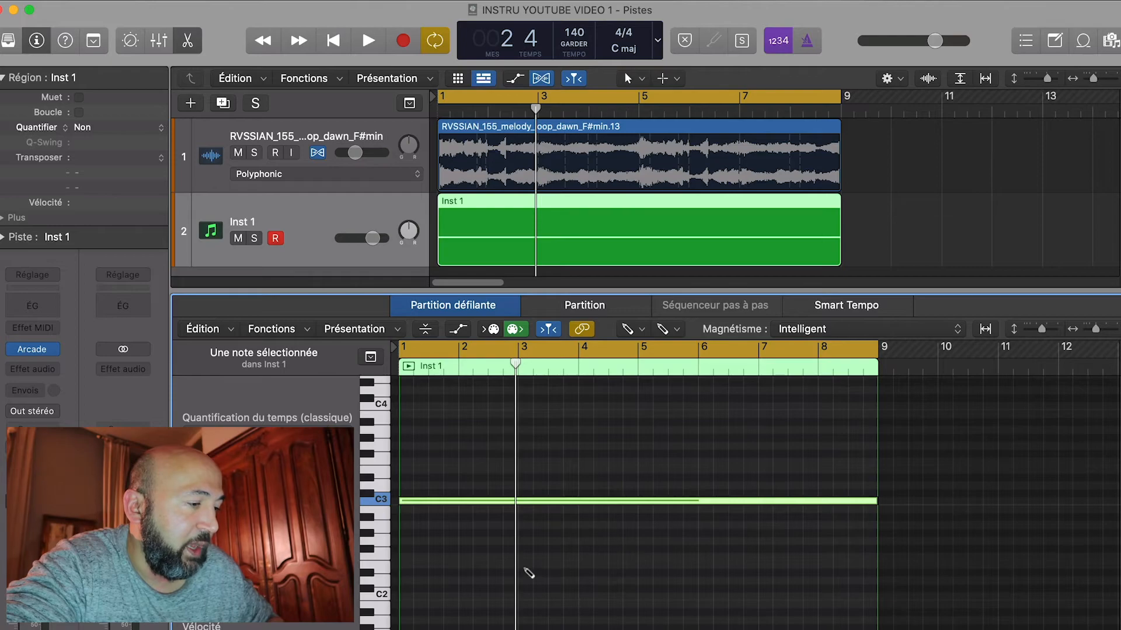
pyautogui.press('t')
pyautogui.press('t')
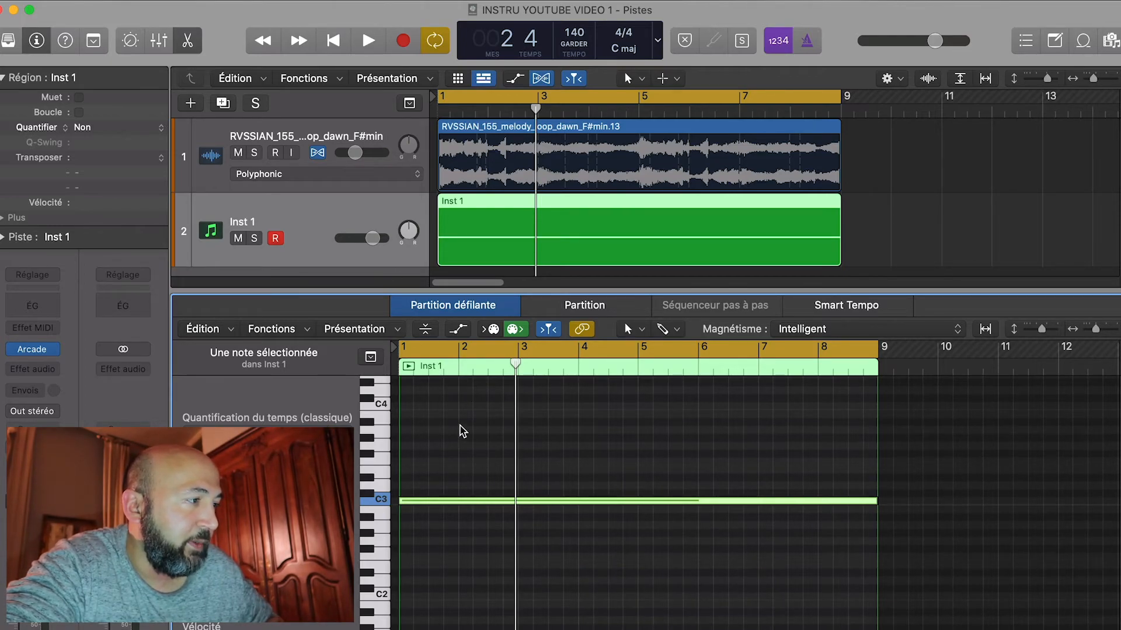
# Solo the Inst 1 track and listen to the C3 note on its own.
pyautogui.click(255, 239)
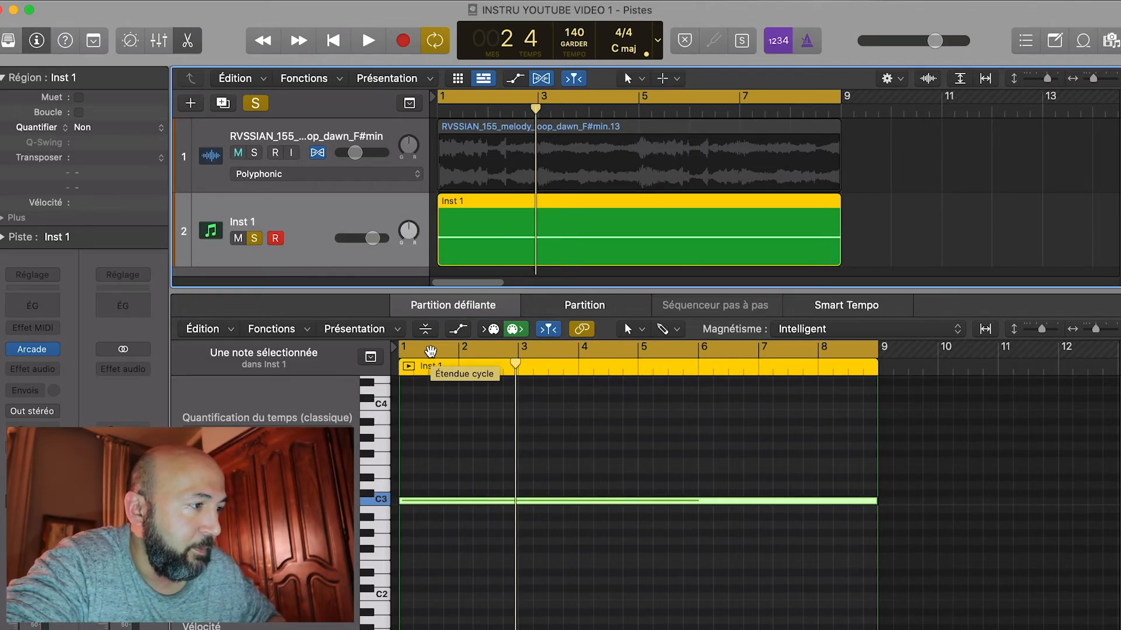
pyautogui.press('space')
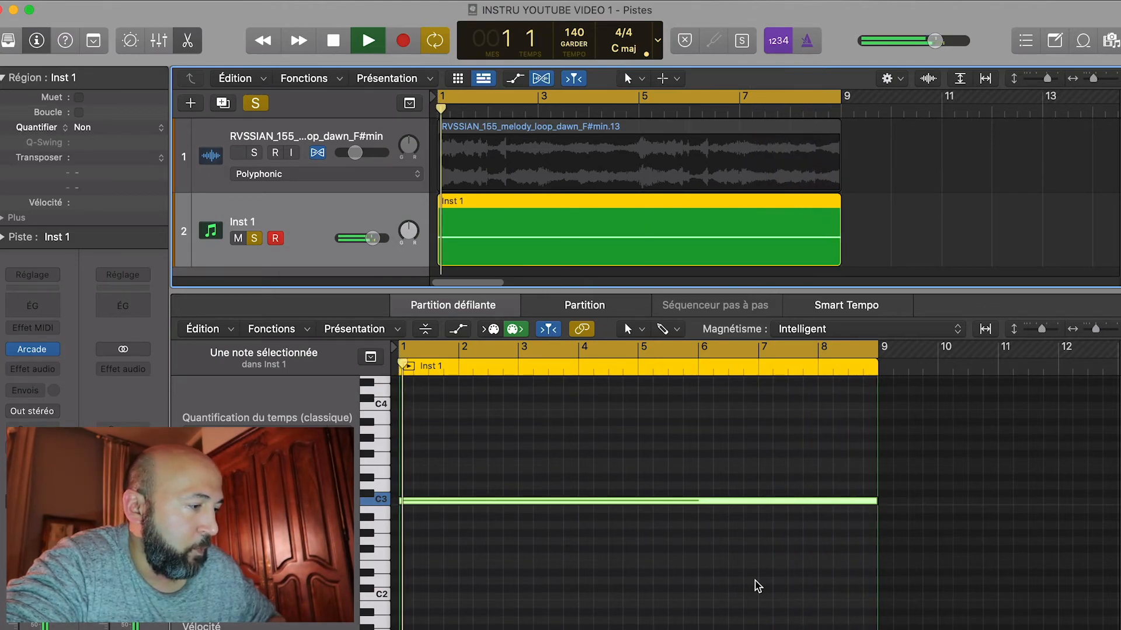
pyautogui.press('space')
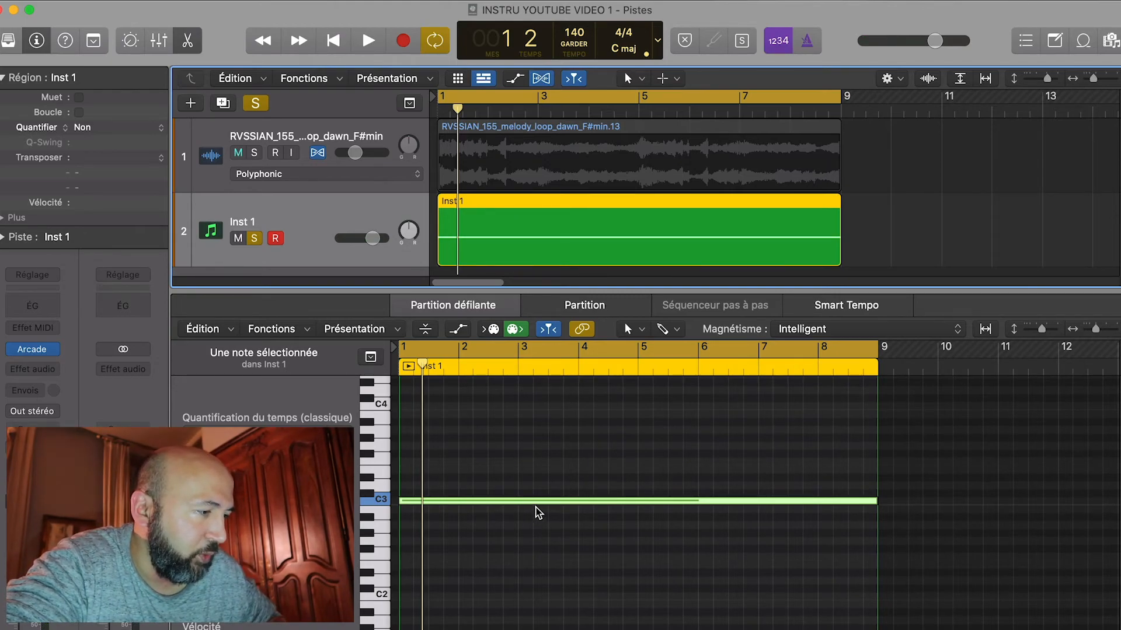
# Transpose the eight-bar note down to E2 and listen to it with the track soloed.
pyautogui.moveTo(544, 506); pyautogui.dragTo(547, 569)
pyautogui.press('space')
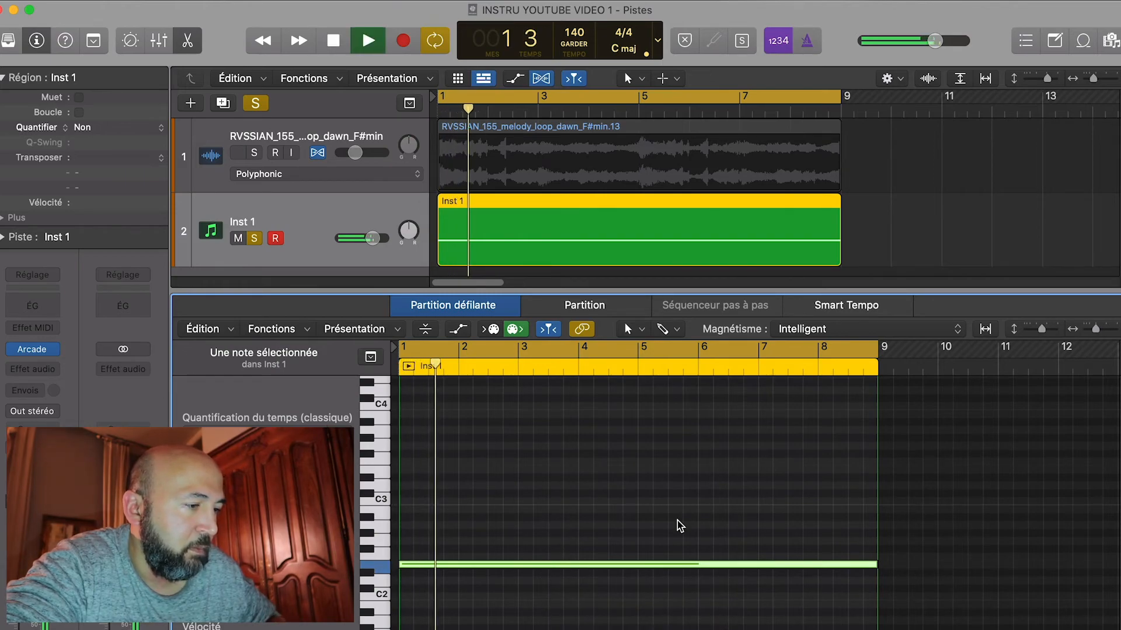
pyautogui.scroll(-1, 678, 526)
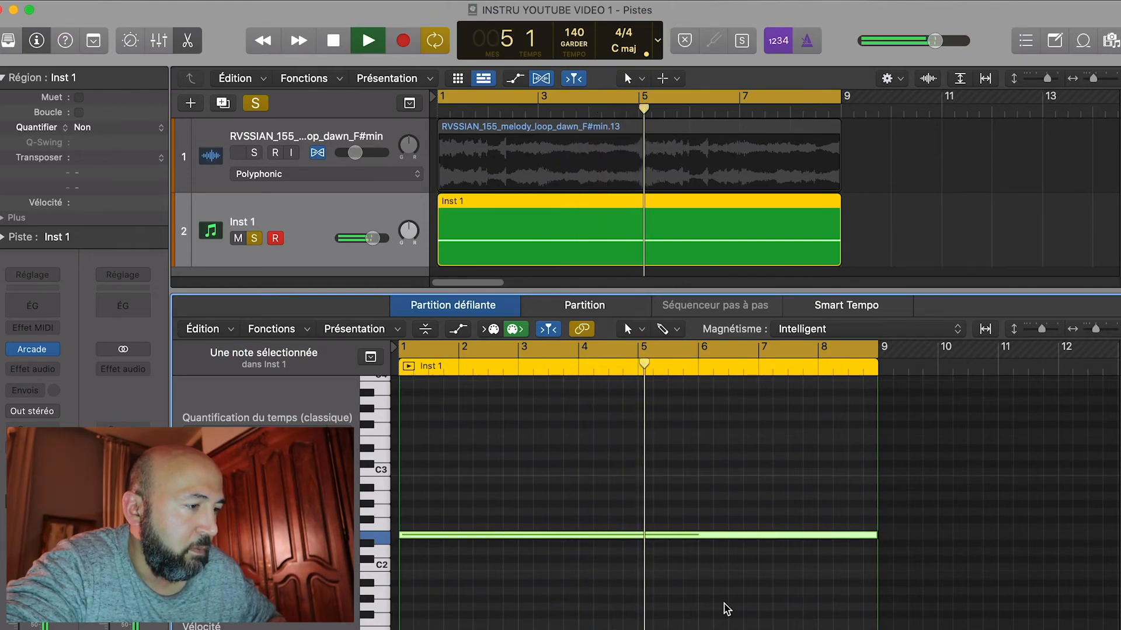
pyautogui.press('space')
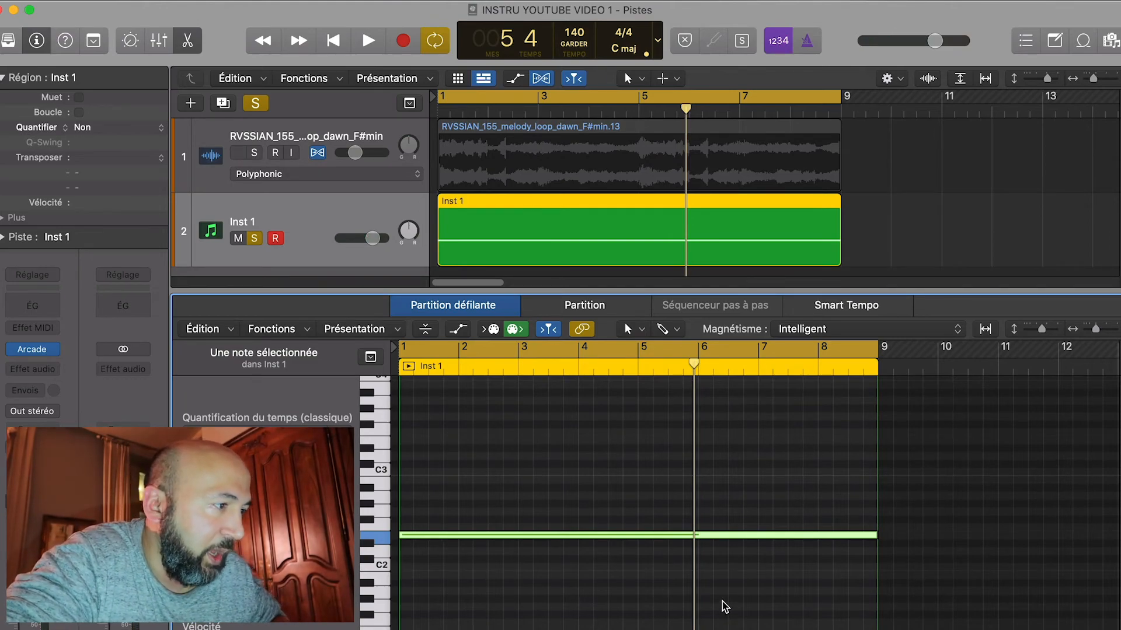
# Turn off solo on the Inst 1 track and play it together with the melody loop.
pyautogui.moveTo(633, 293); pyautogui.dragTo(633, 336)
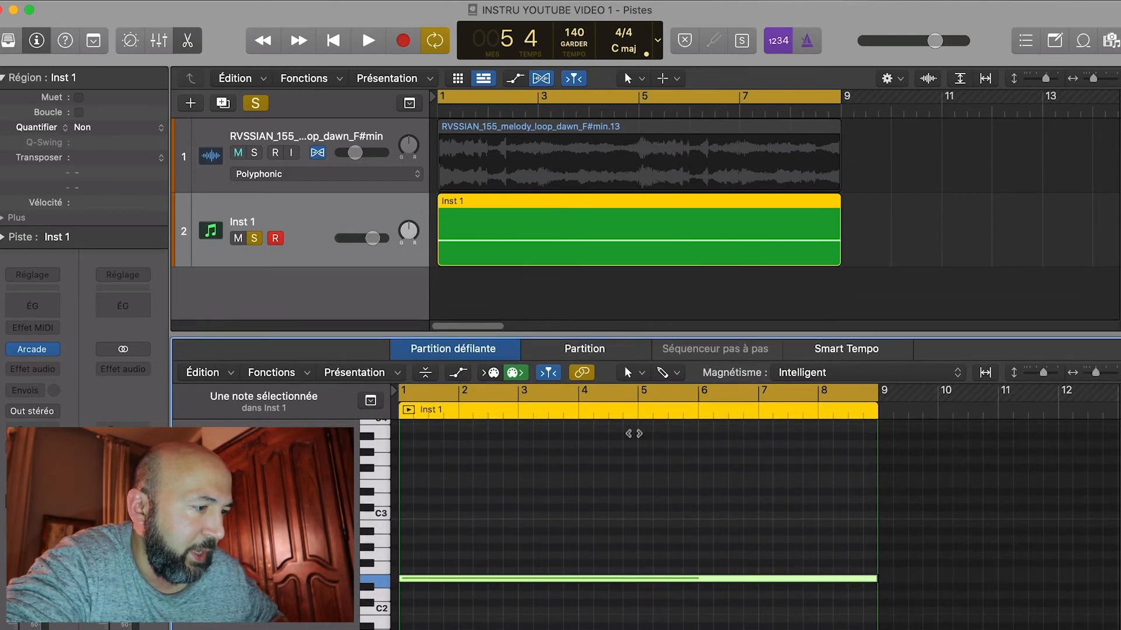
pyautogui.click(255, 239)
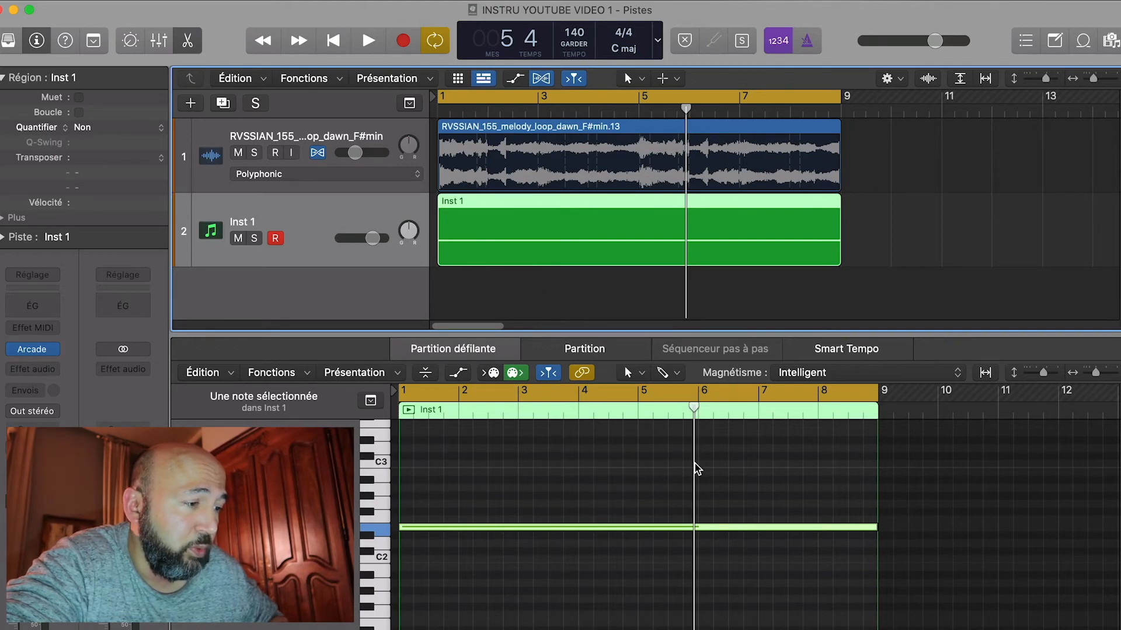
pyautogui.scroll(2, 758, 496)
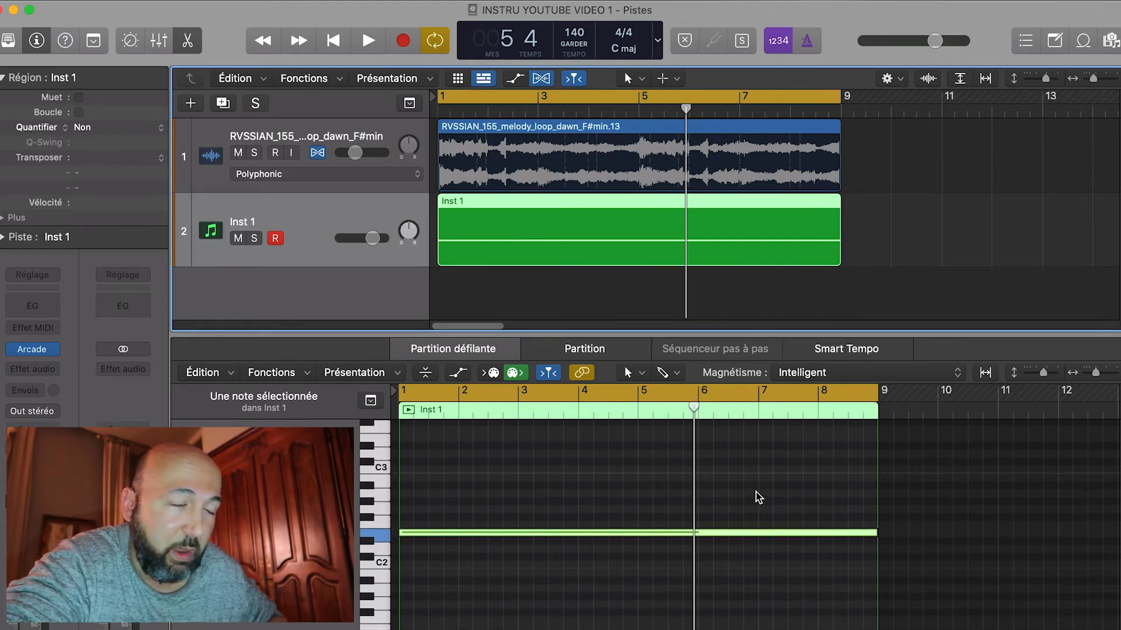
pyautogui.press('space')
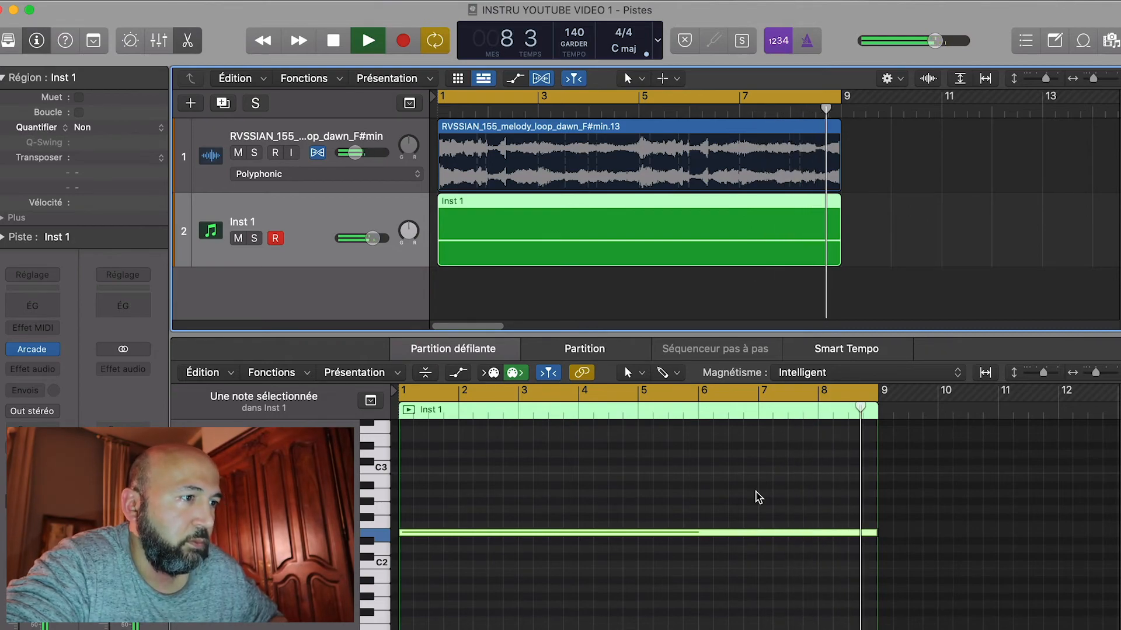
pyautogui.press('space')
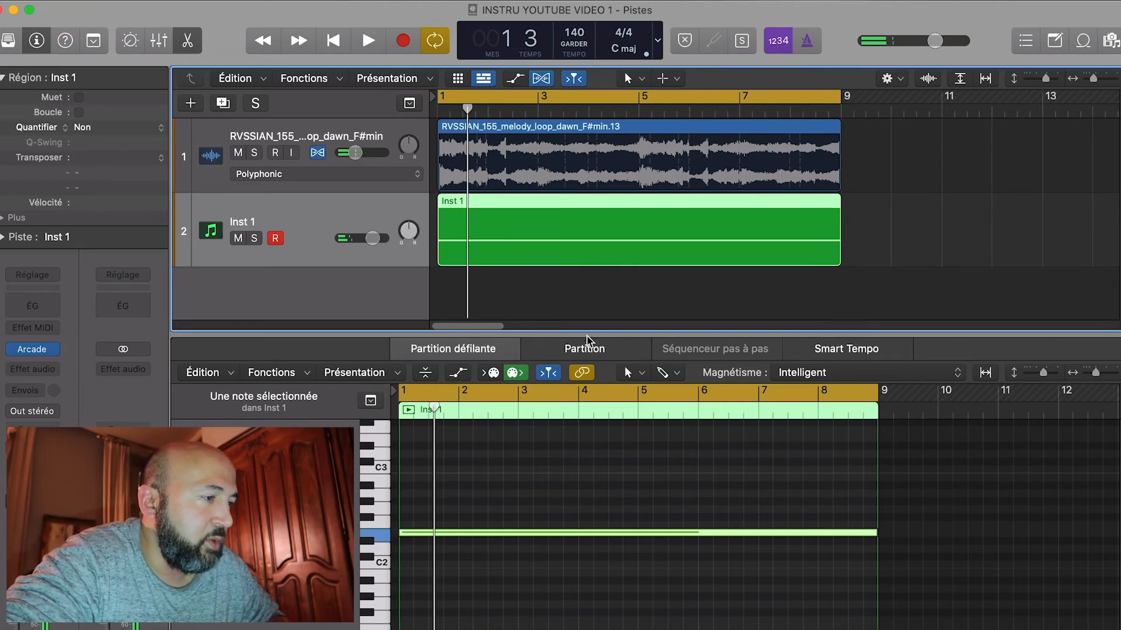
# Raise the E2 note's velocity to 127 with the Velocity tool.
pyautogui.click(762, 506)
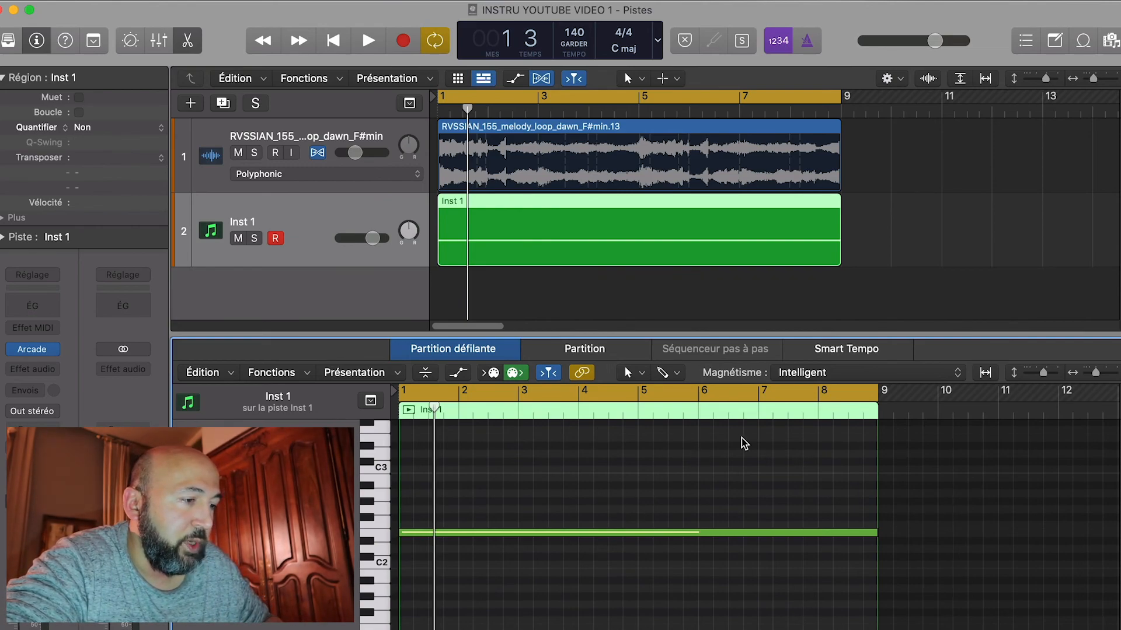
pyautogui.press('t')
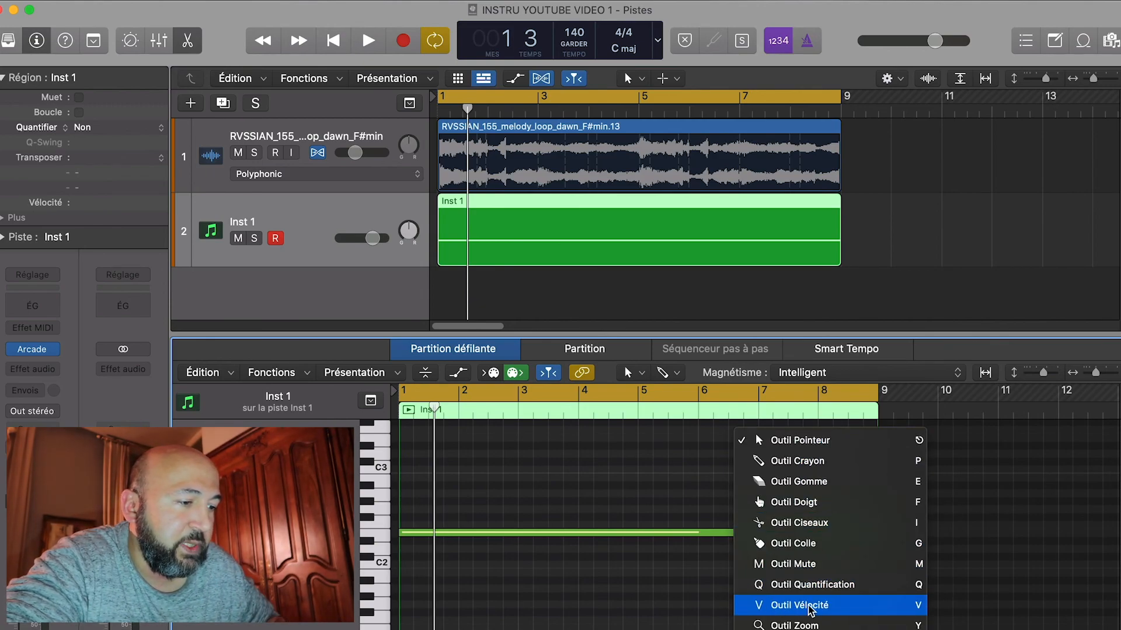
pyautogui.click(811, 610)
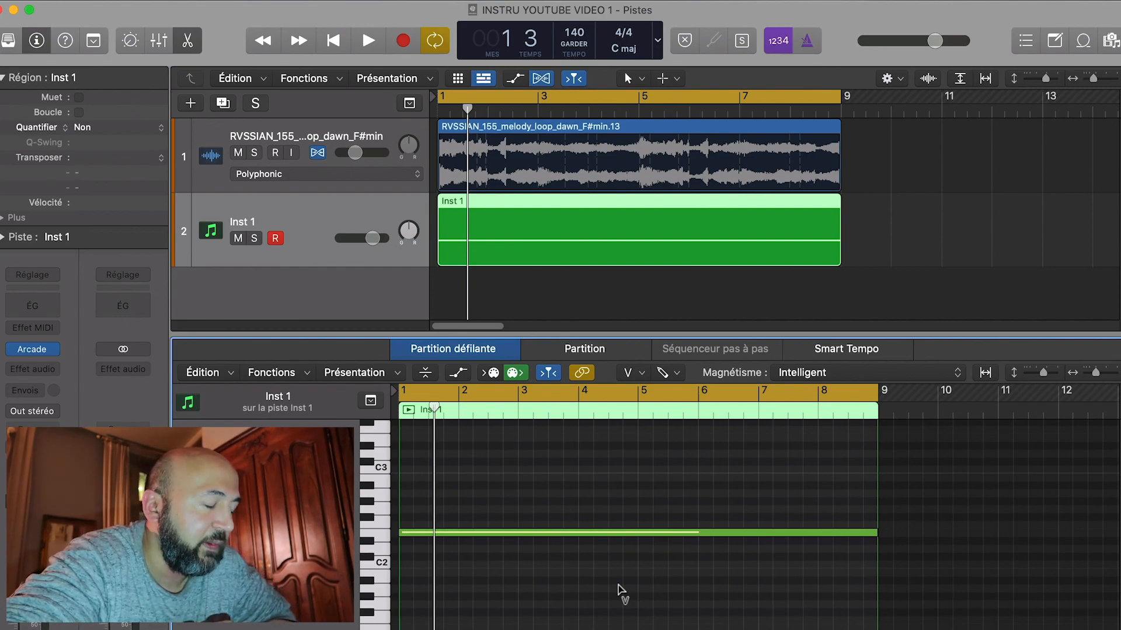
pyautogui.click(603, 533)
pyautogui.moveTo(603, 537); pyautogui.dragTo(602, 429)
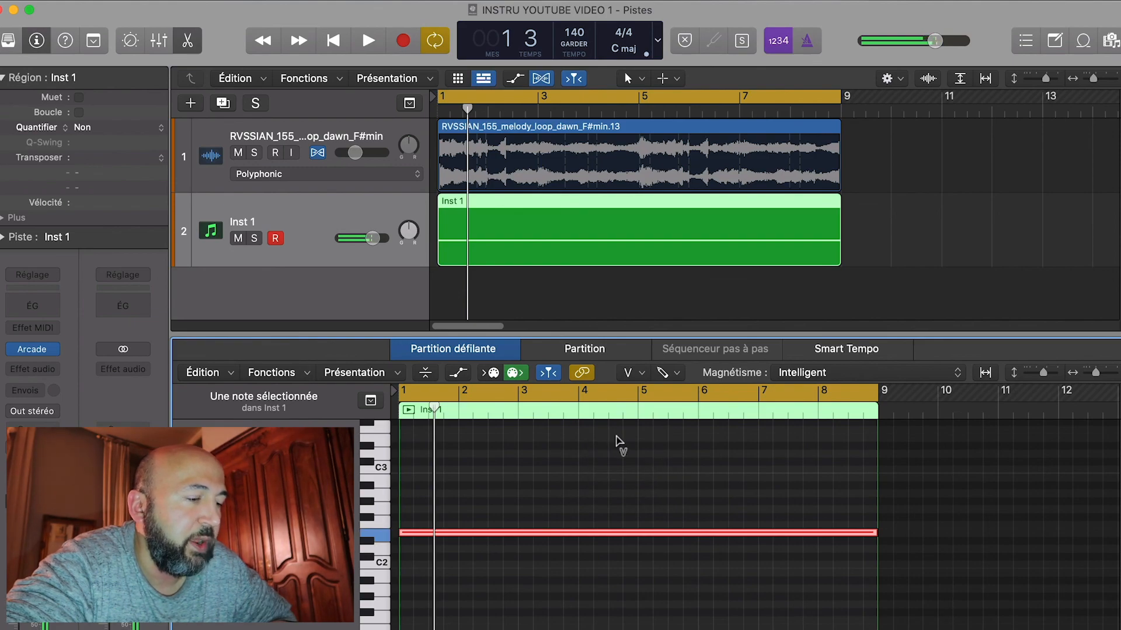
pyautogui.moveTo(627, 533)
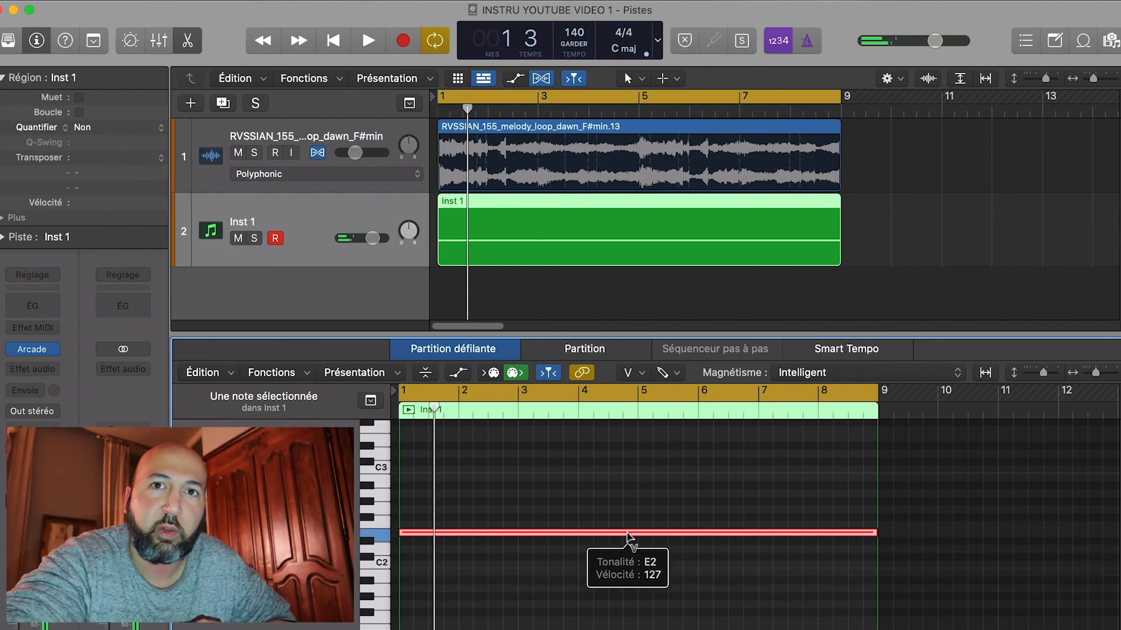